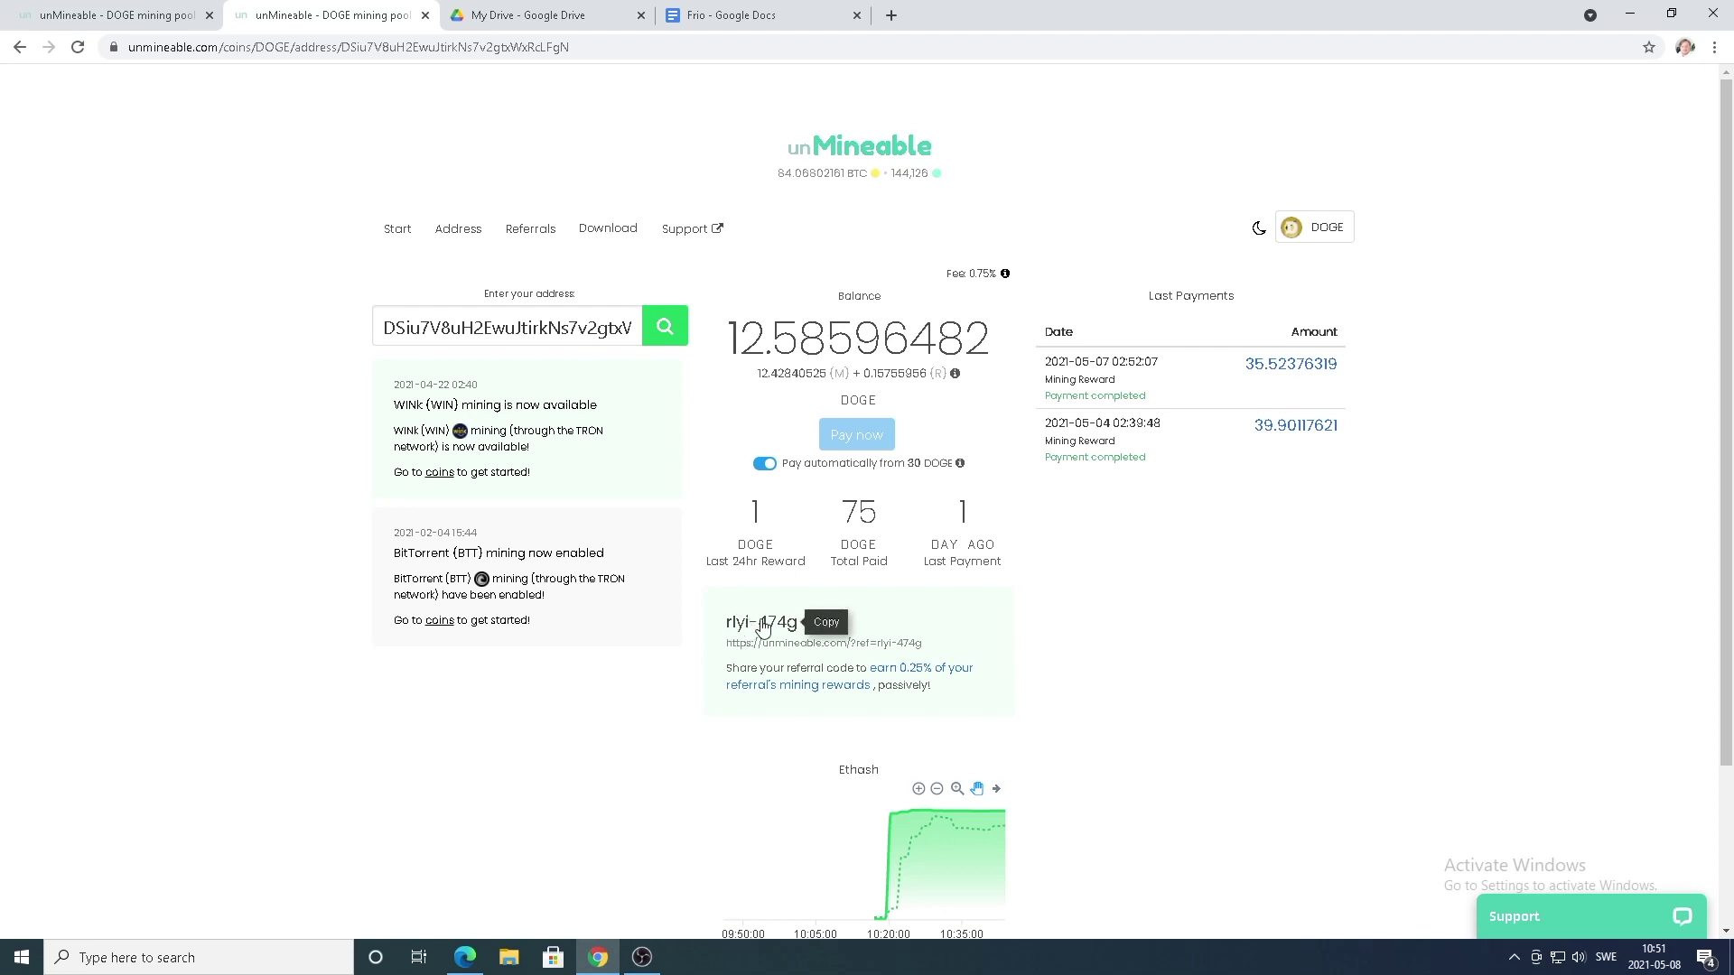
mouse_move(963, 276)
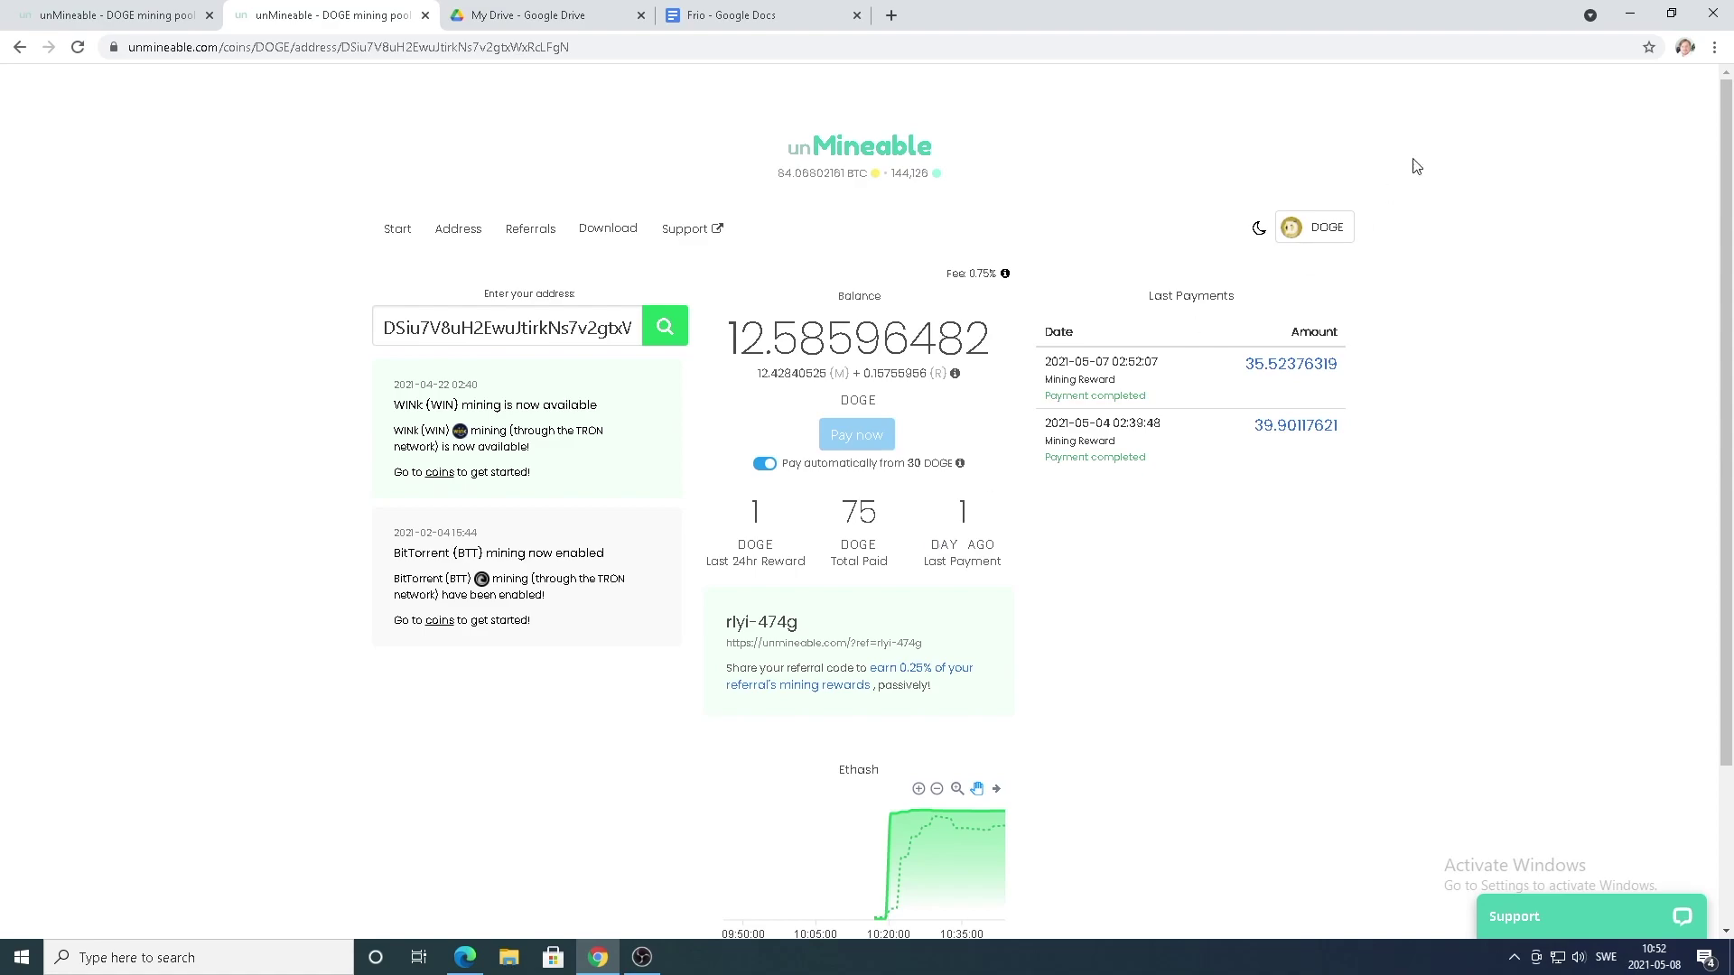
click(1630, 14)
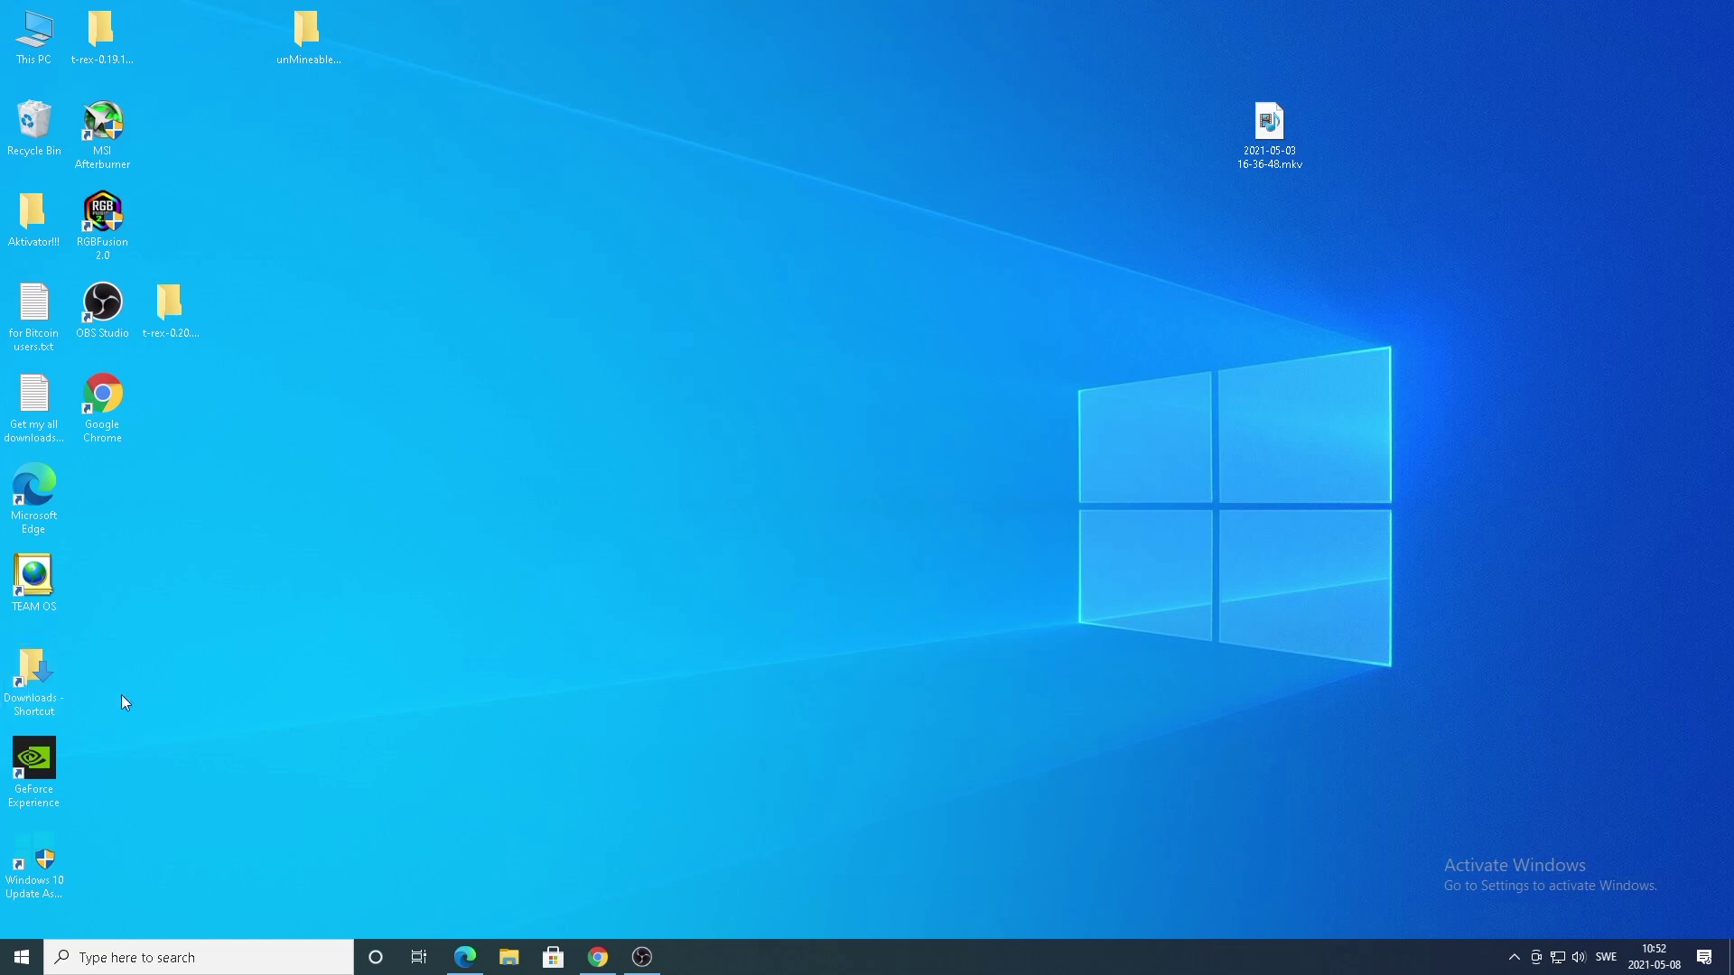
click(602, 963)
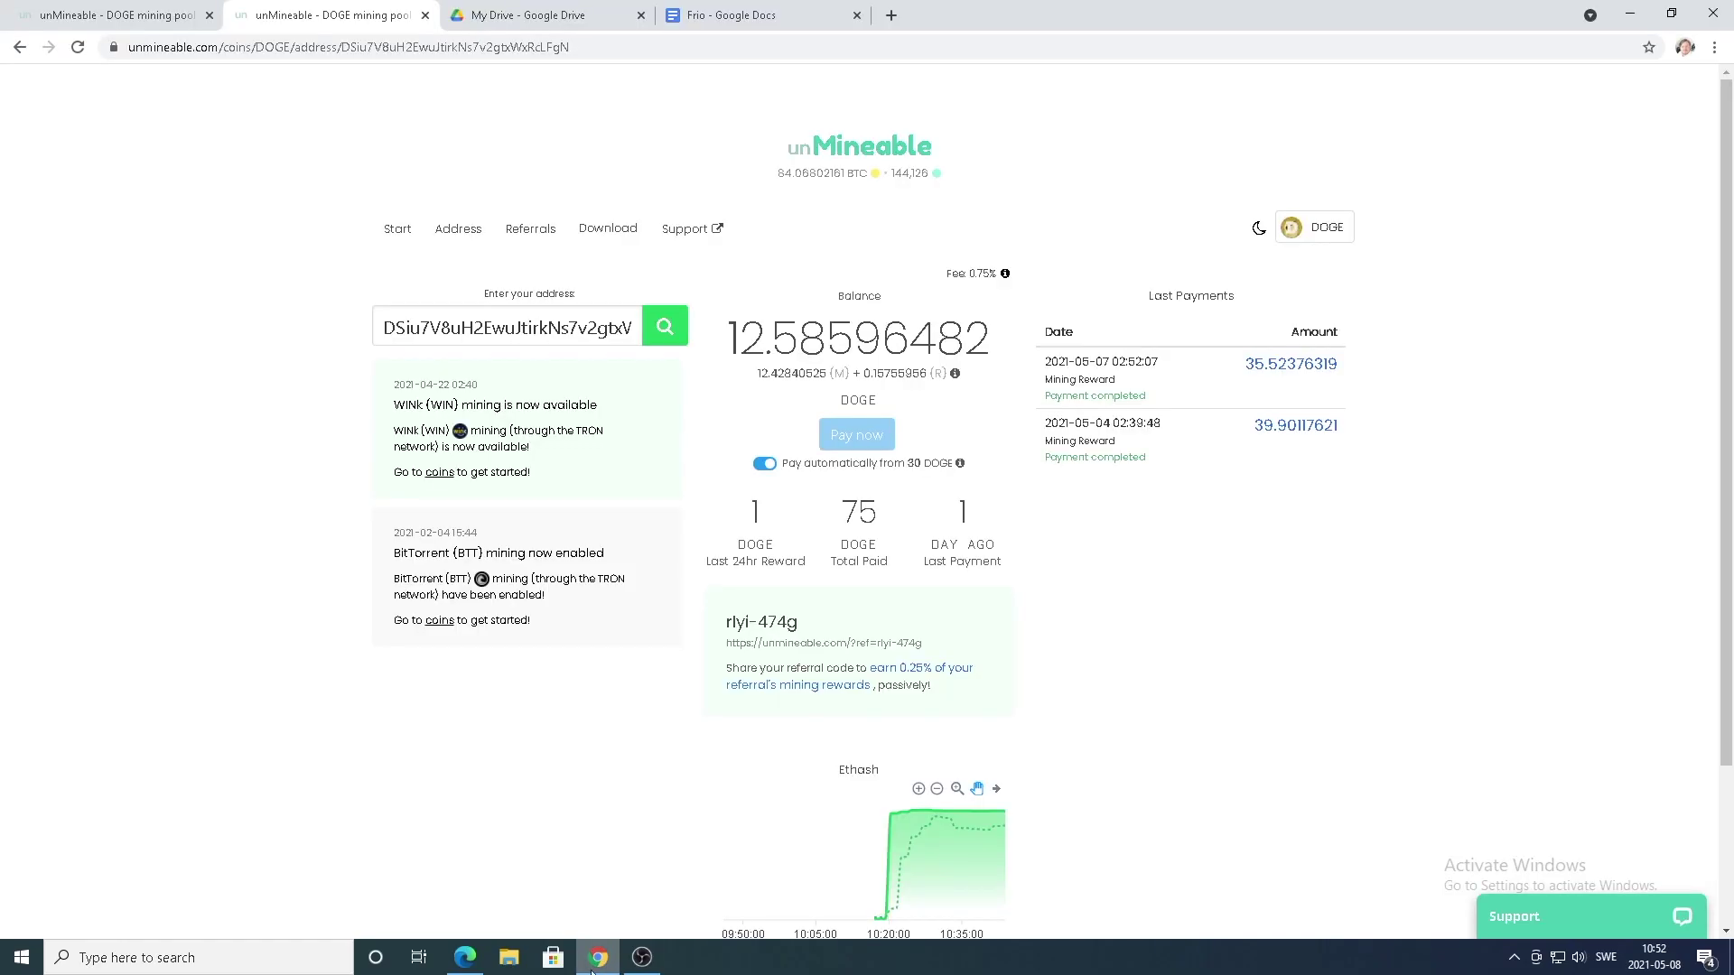
- Open the browser's advanced Downloads settings and check the default download location
click(1715, 51)
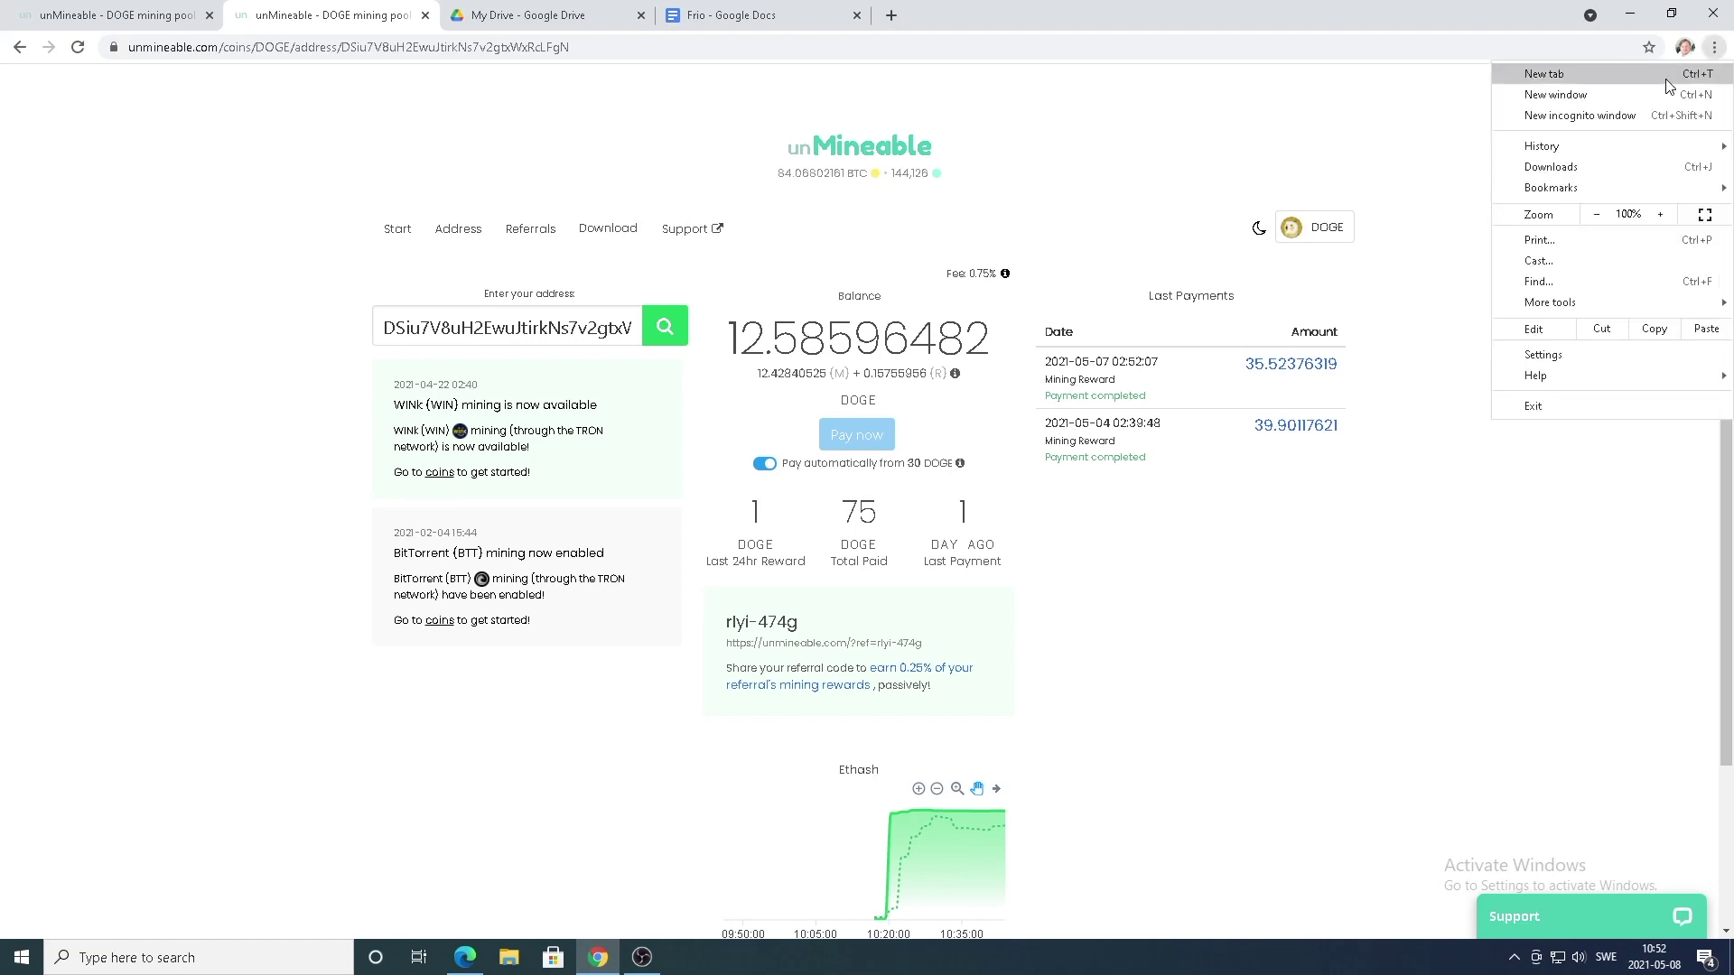
click(1582, 358)
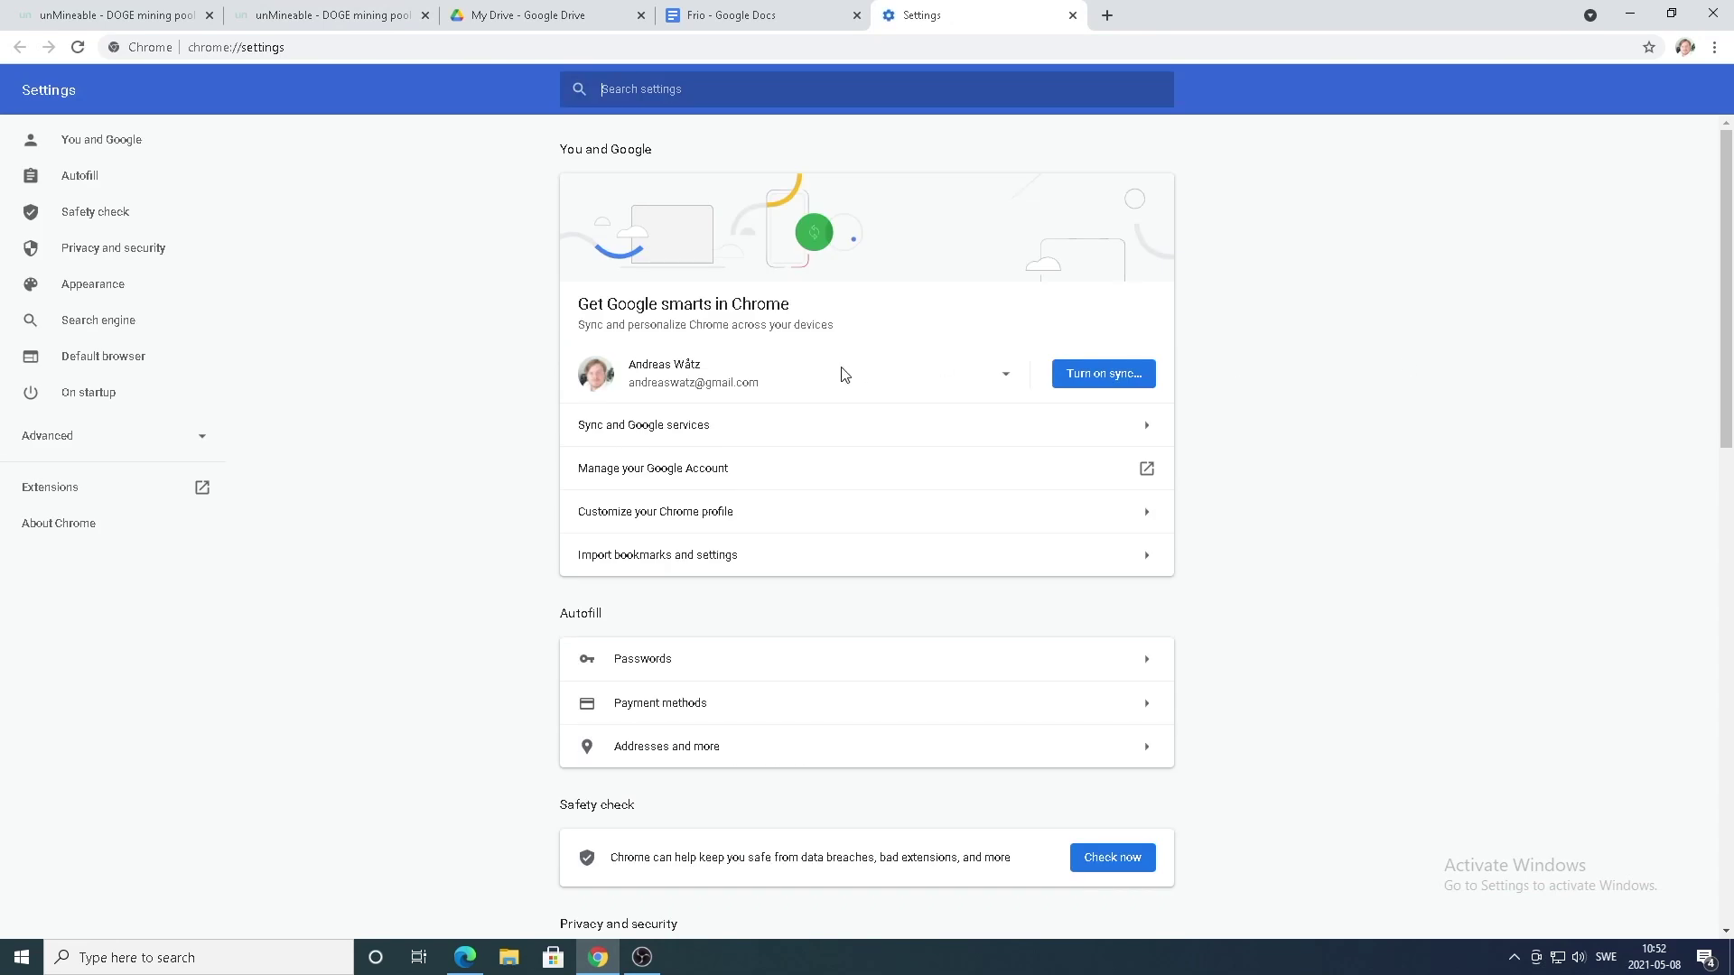
scroll(235, 330, up, 4)
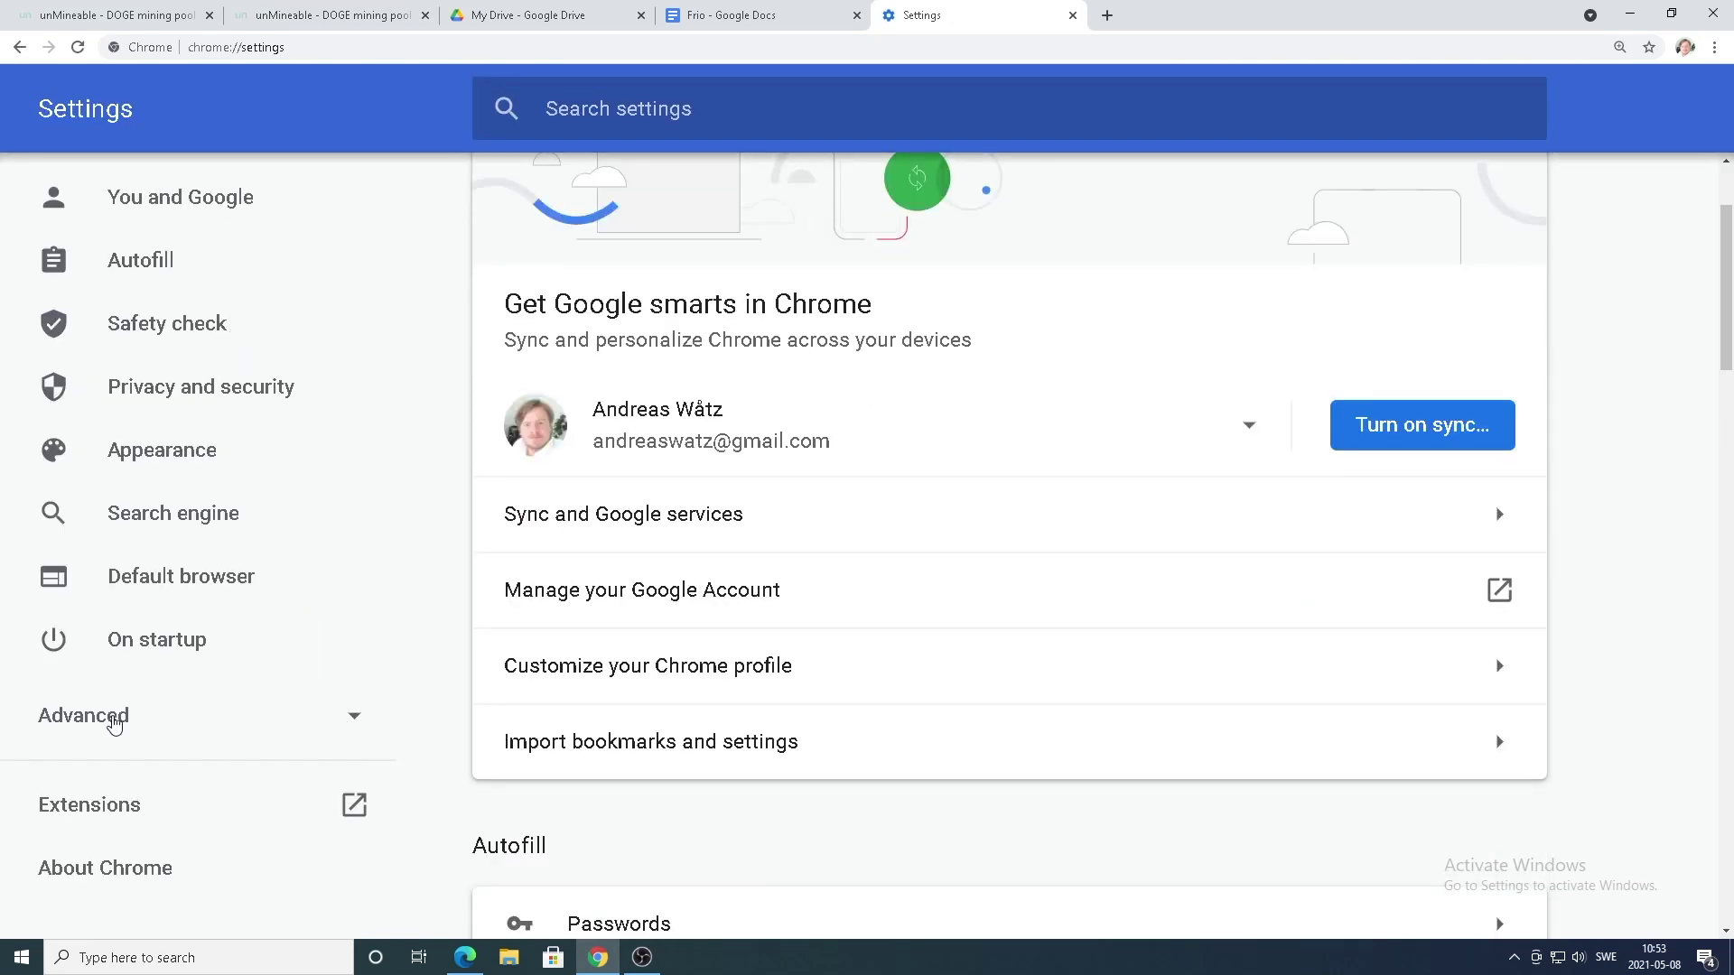
click(355, 724)
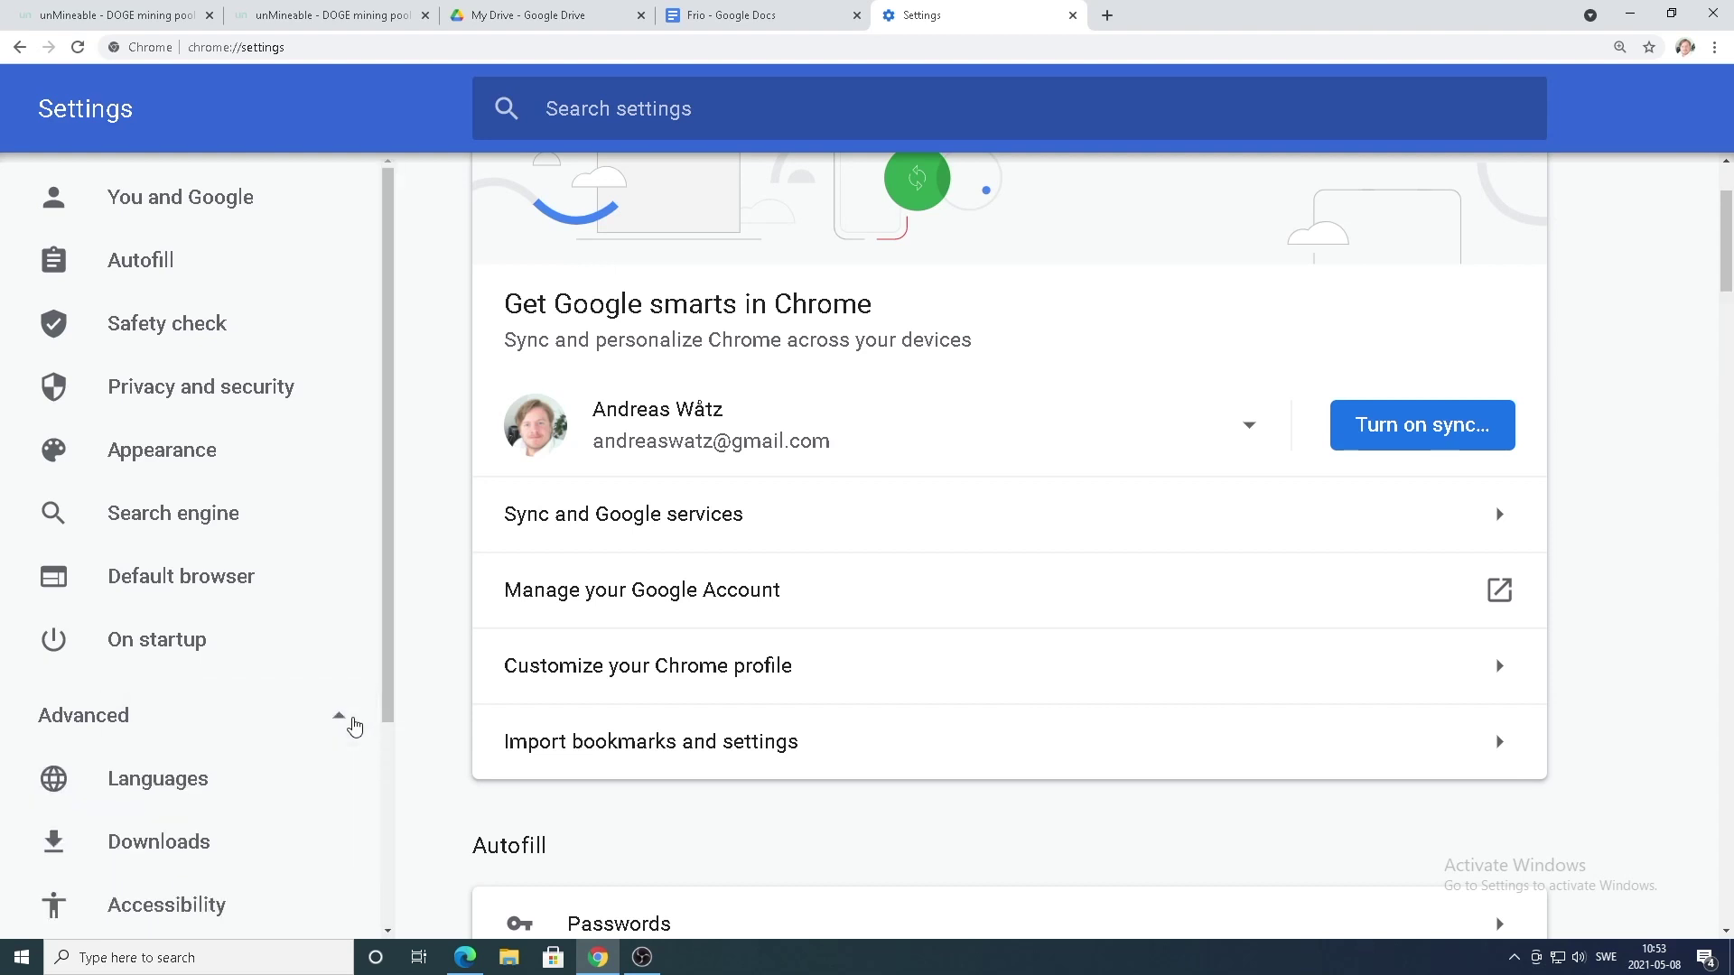
scroll(214, 763, down, 2)
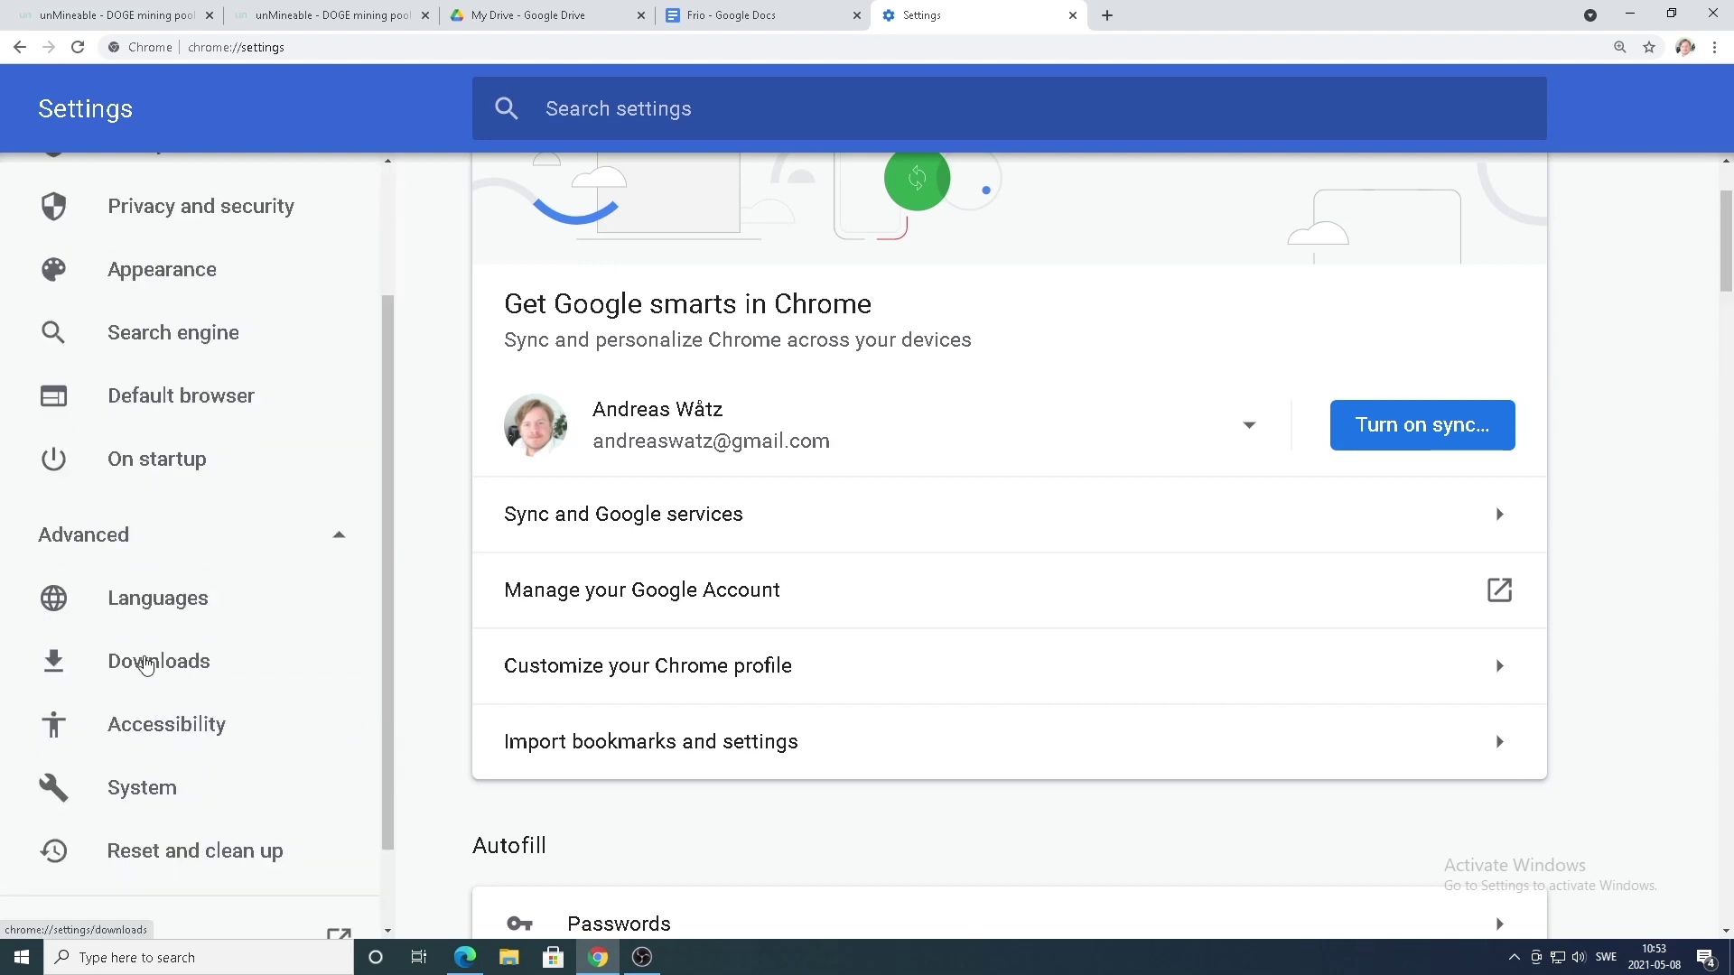
click(146, 666)
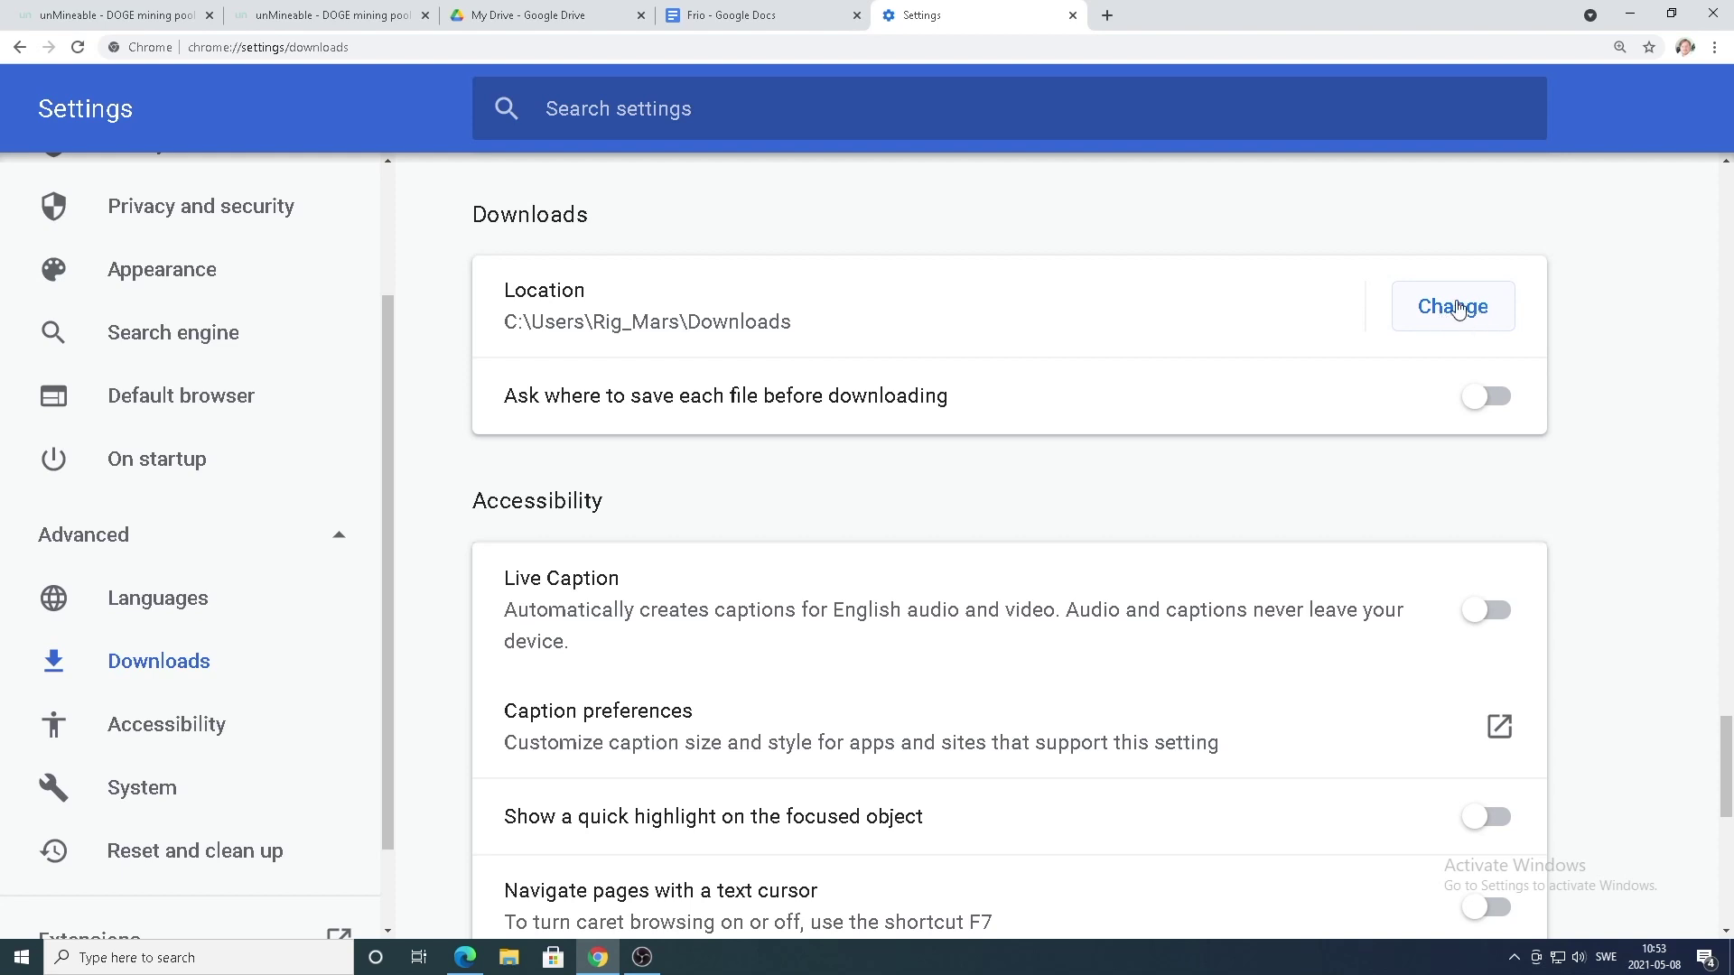
- Create a folder named unMineable in the Downloads folder
click(1632, 19)
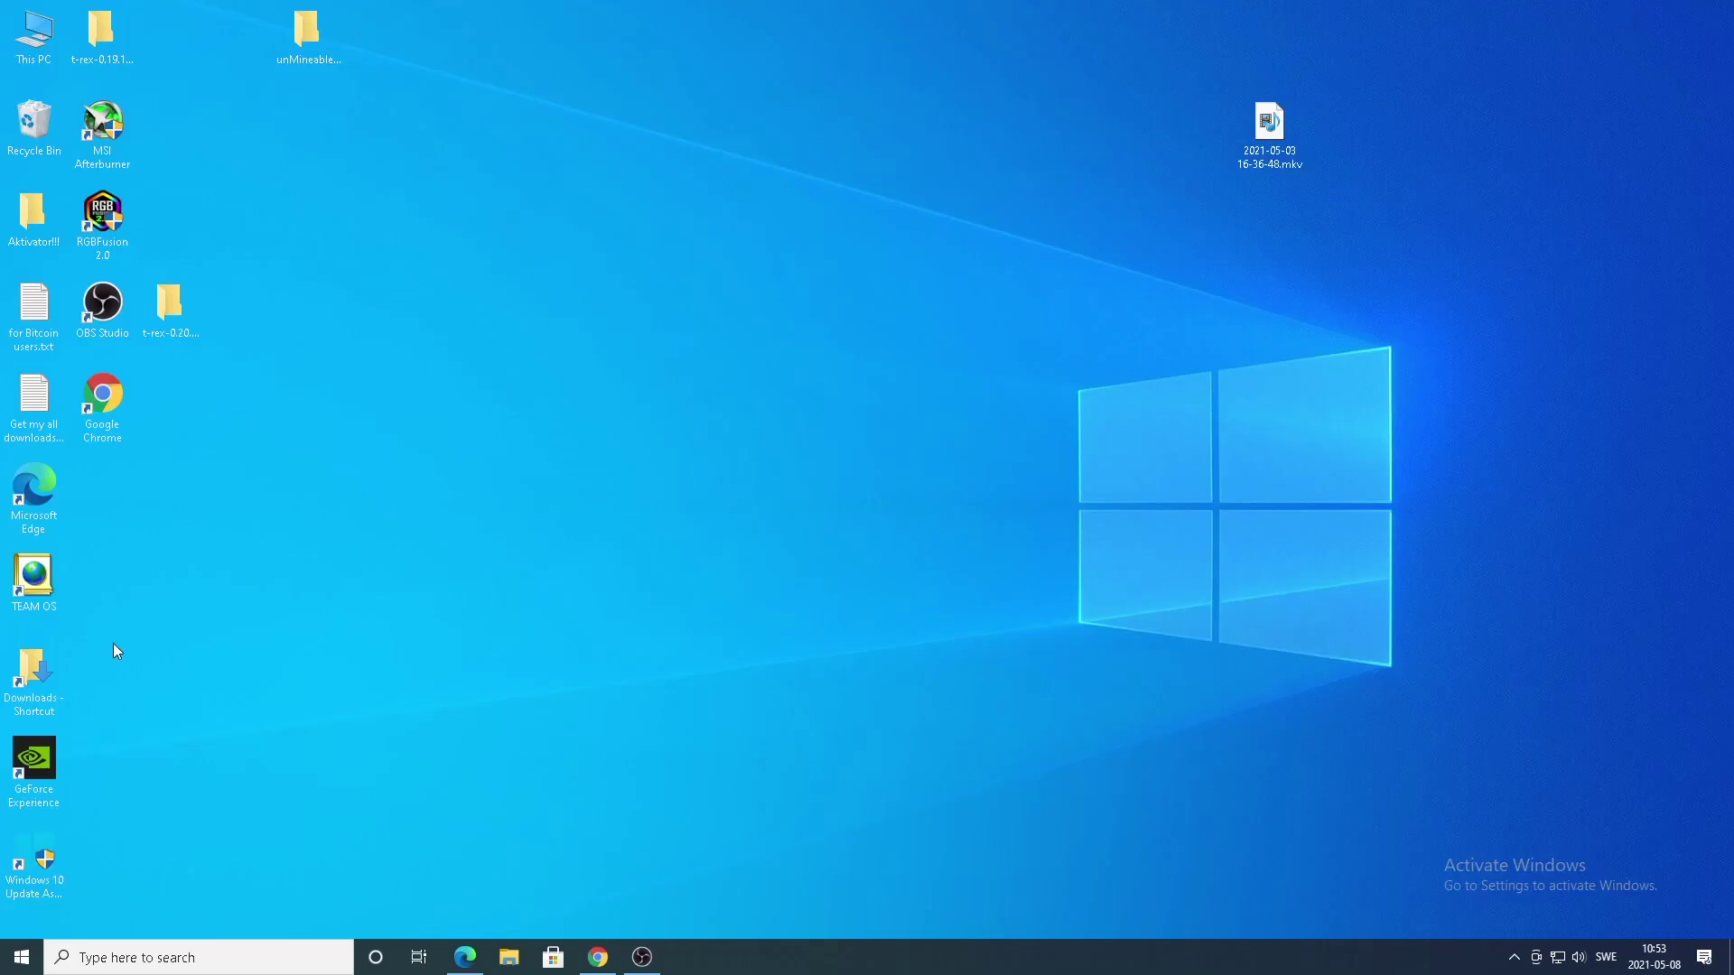
double_click(38, 683)
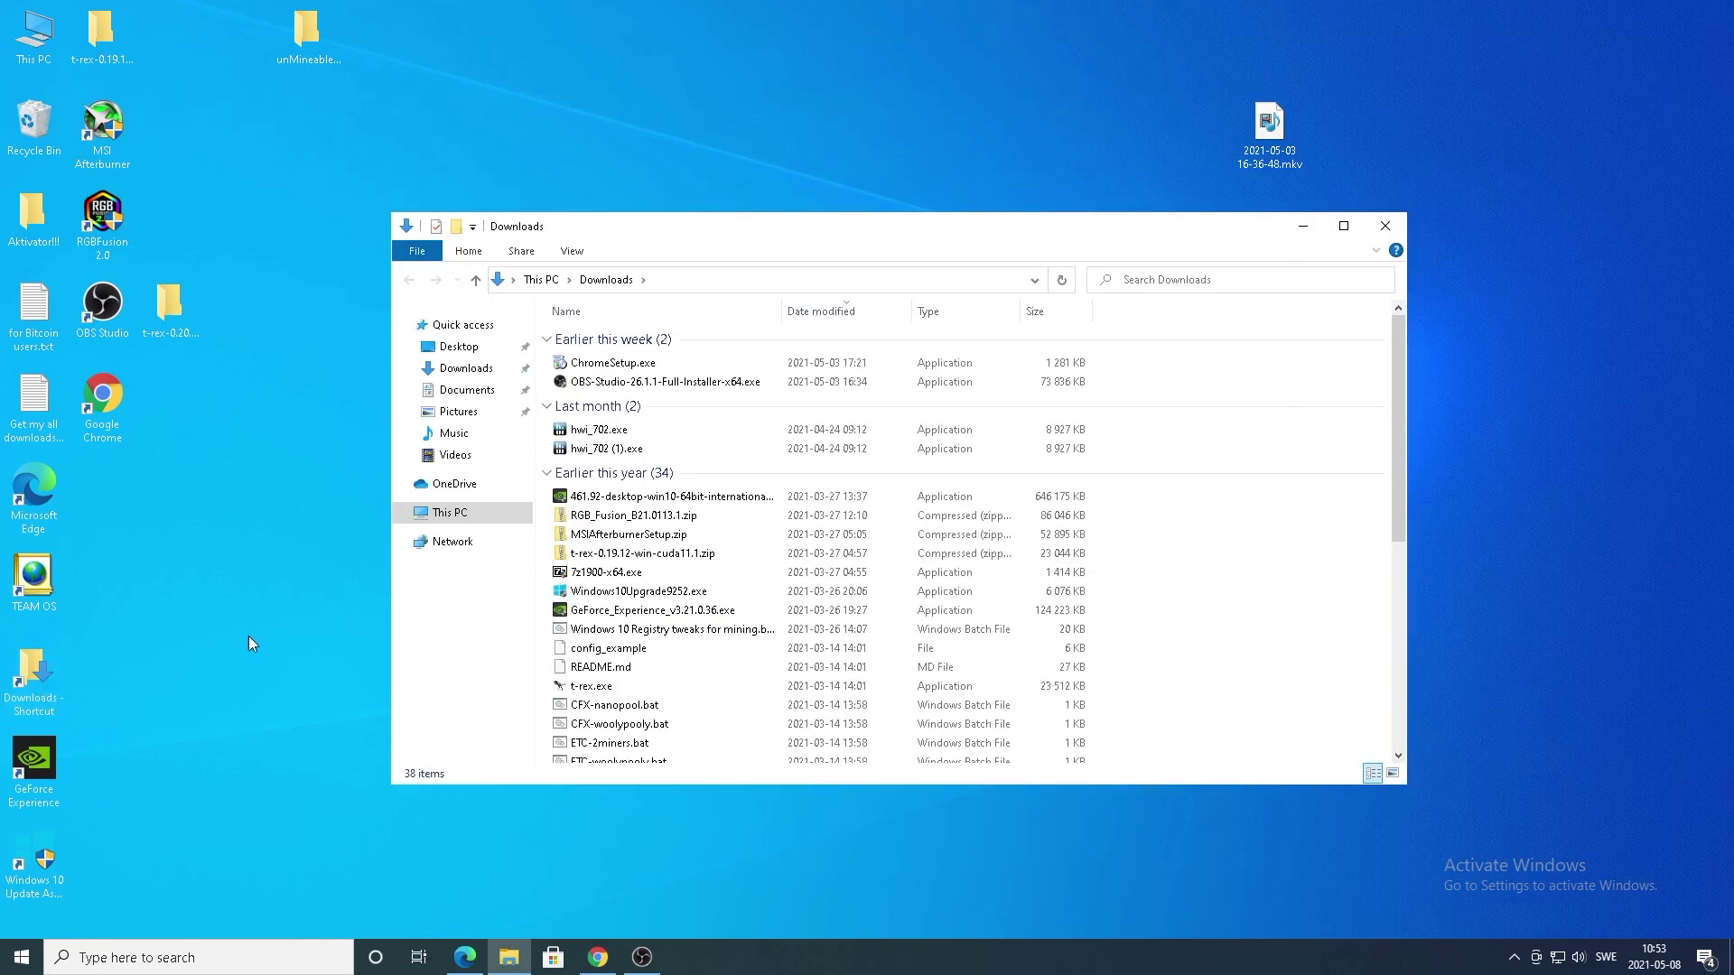
click(457, 228)
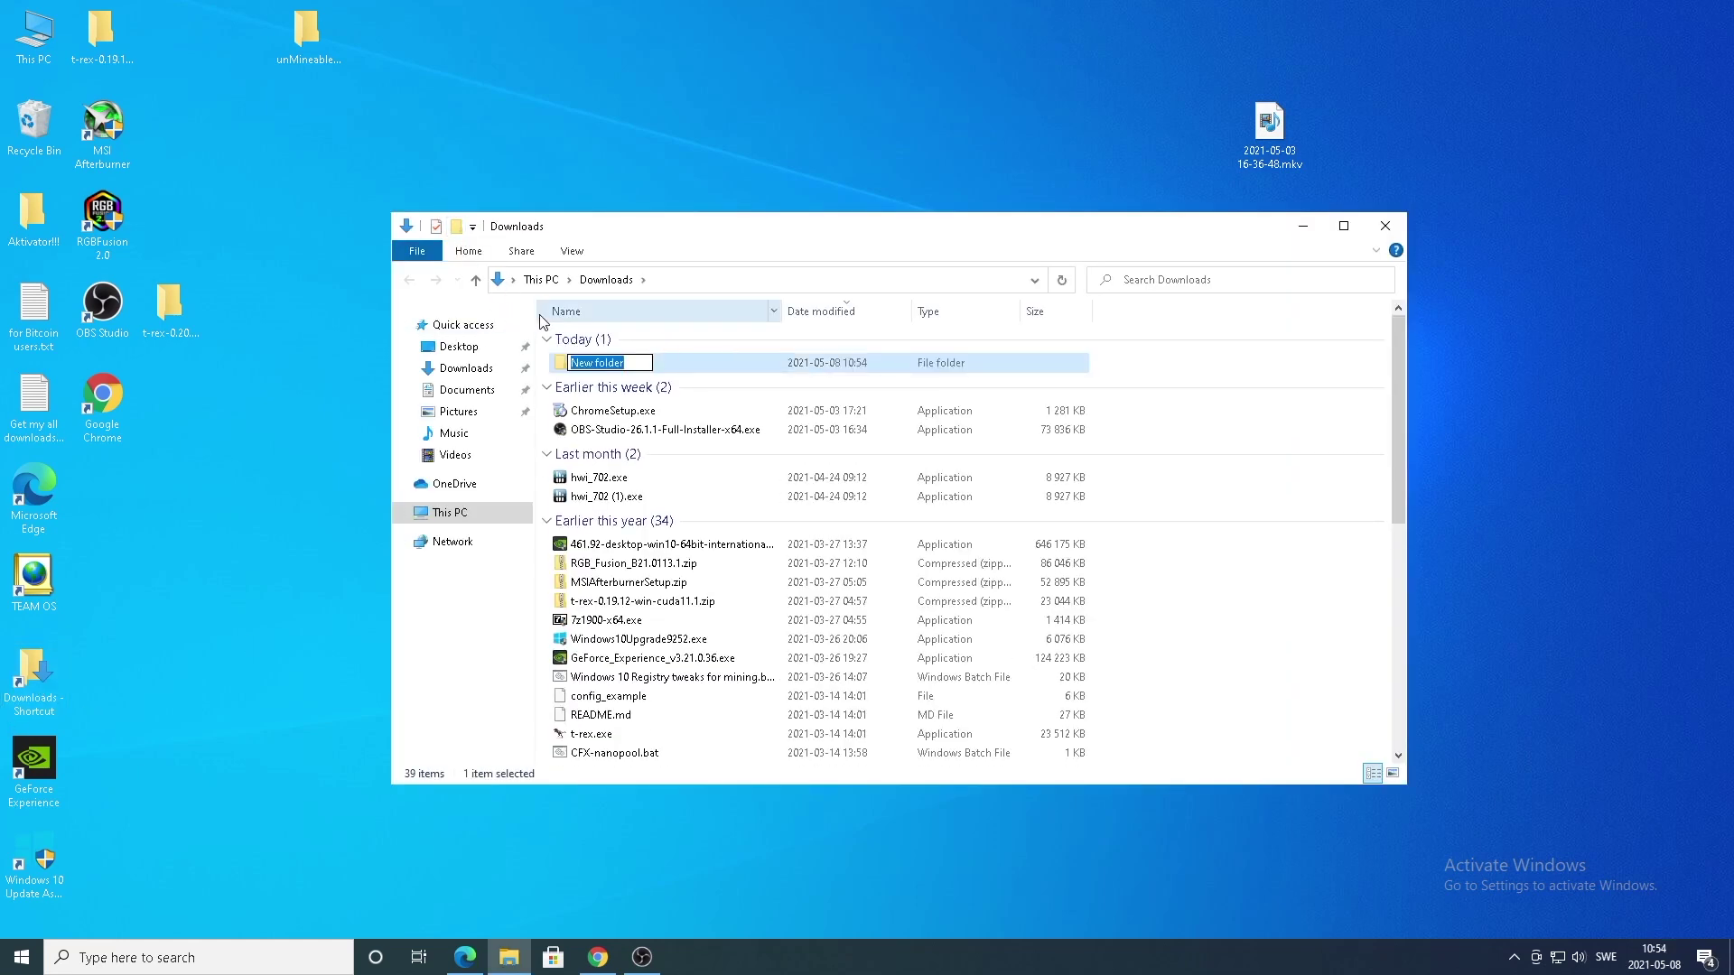
text(unMineable)
key(Return)
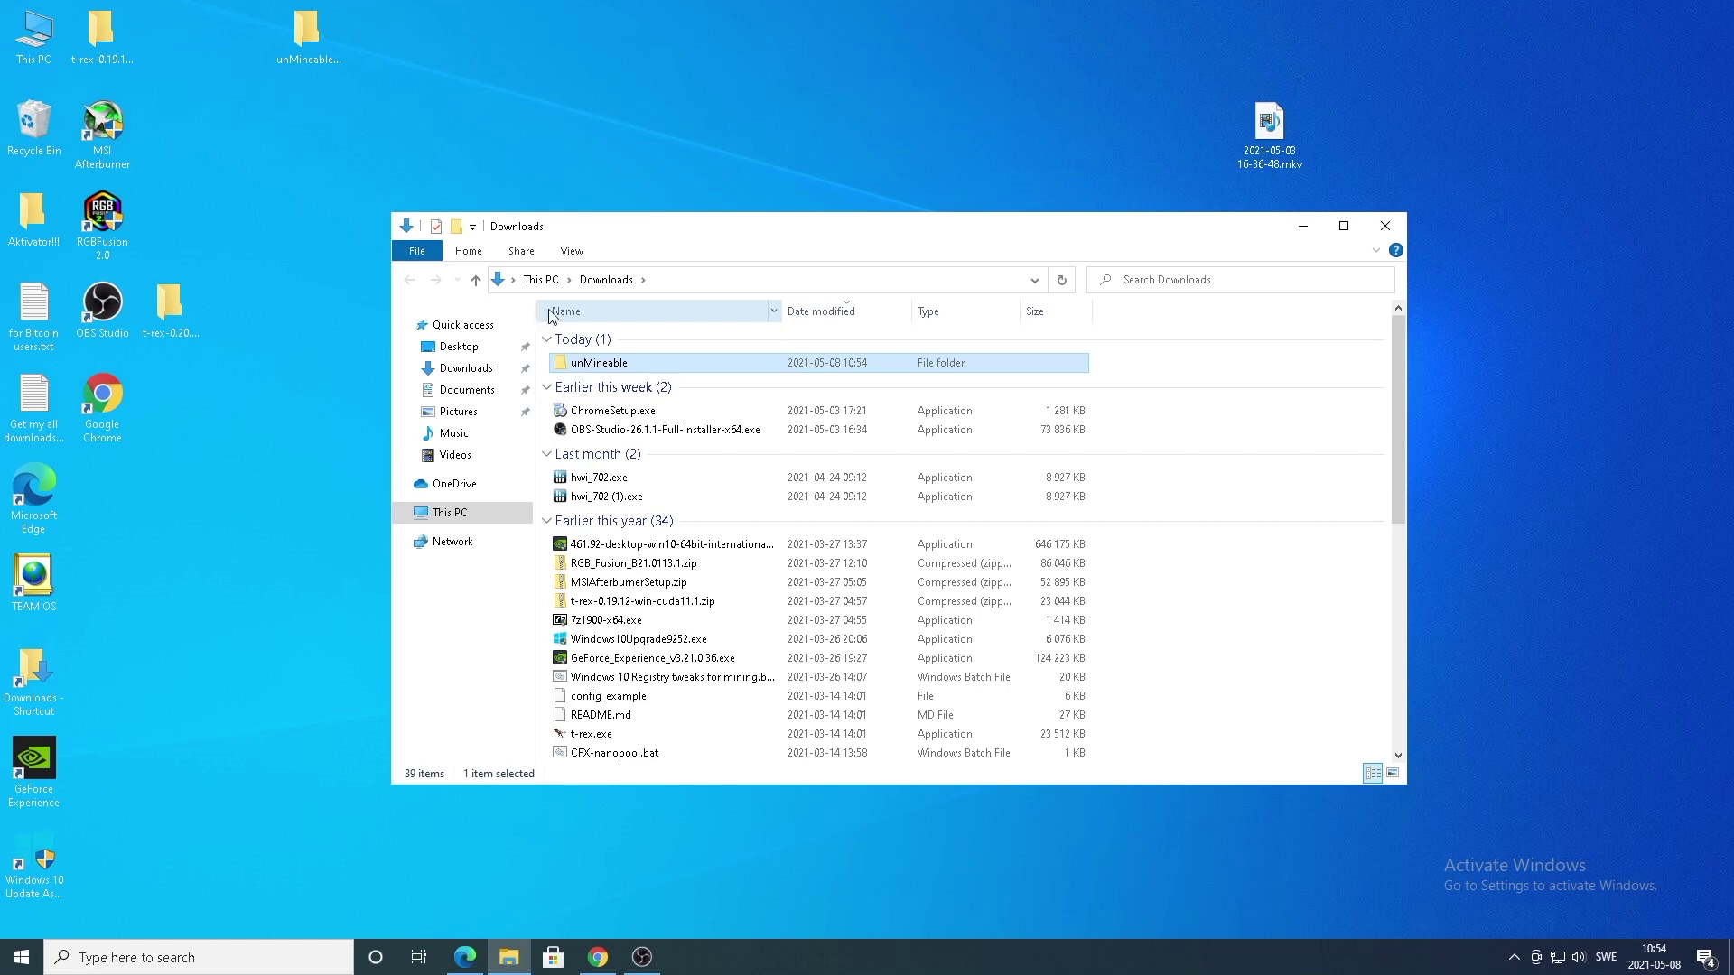
click(1302, 227)
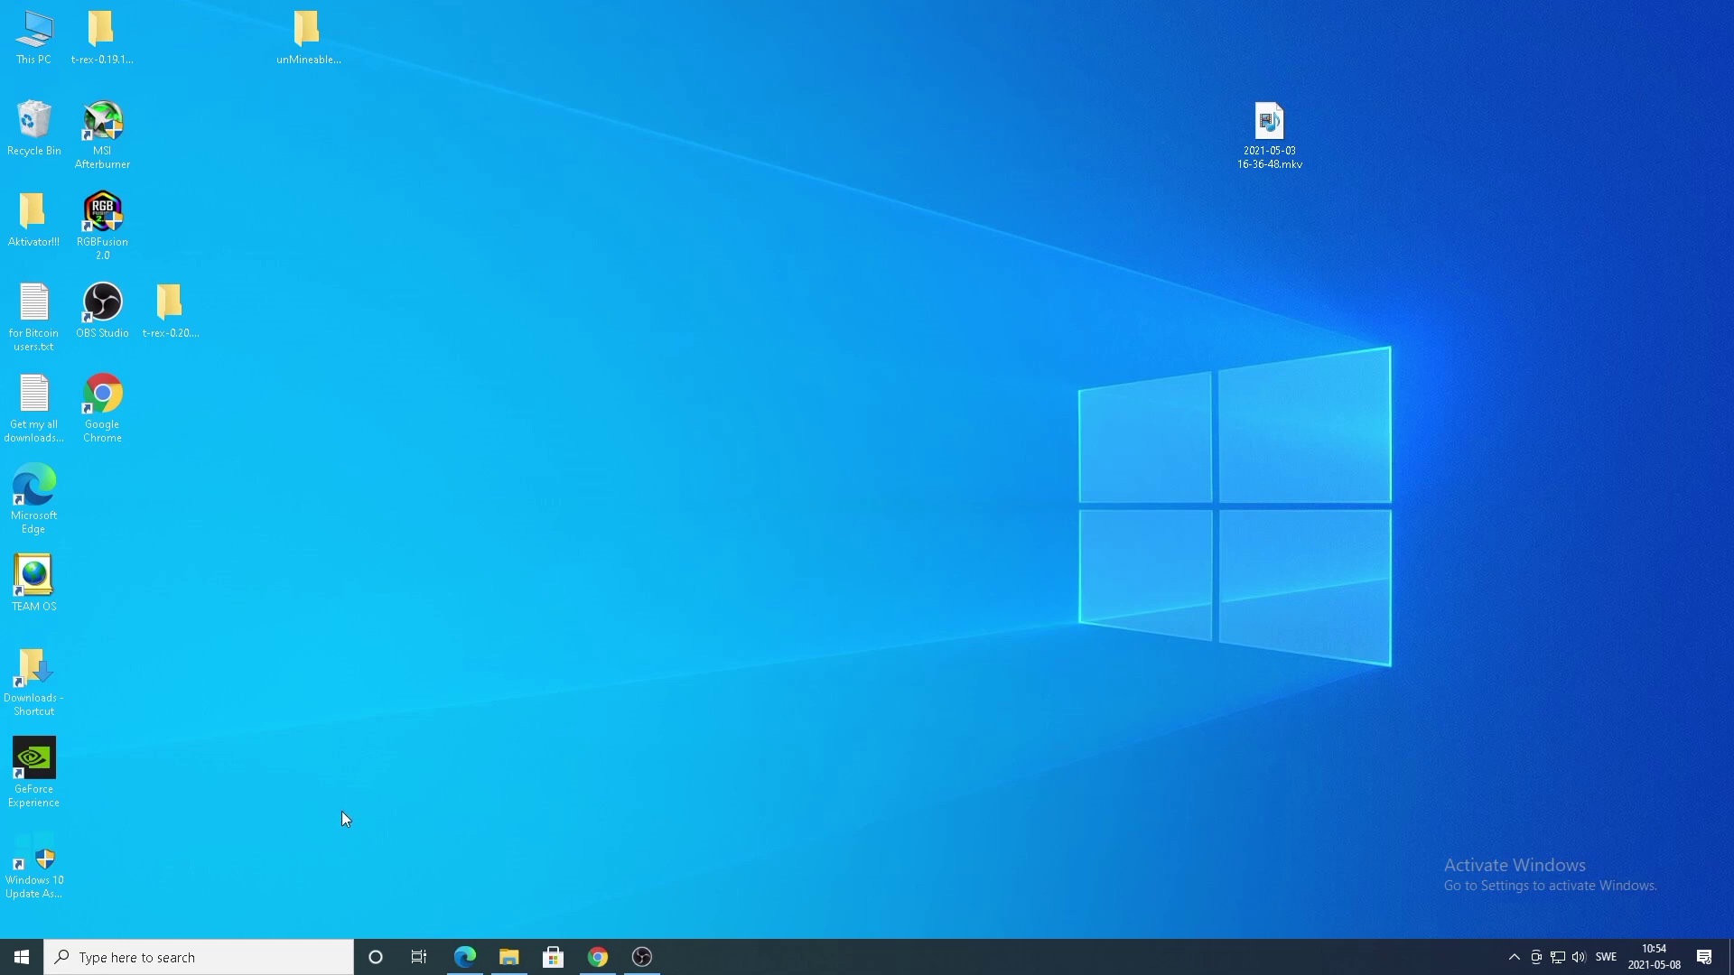
- Open Windows Security and go to the antivirus exclusions in the virus and threat protection settings
click(129, 958)
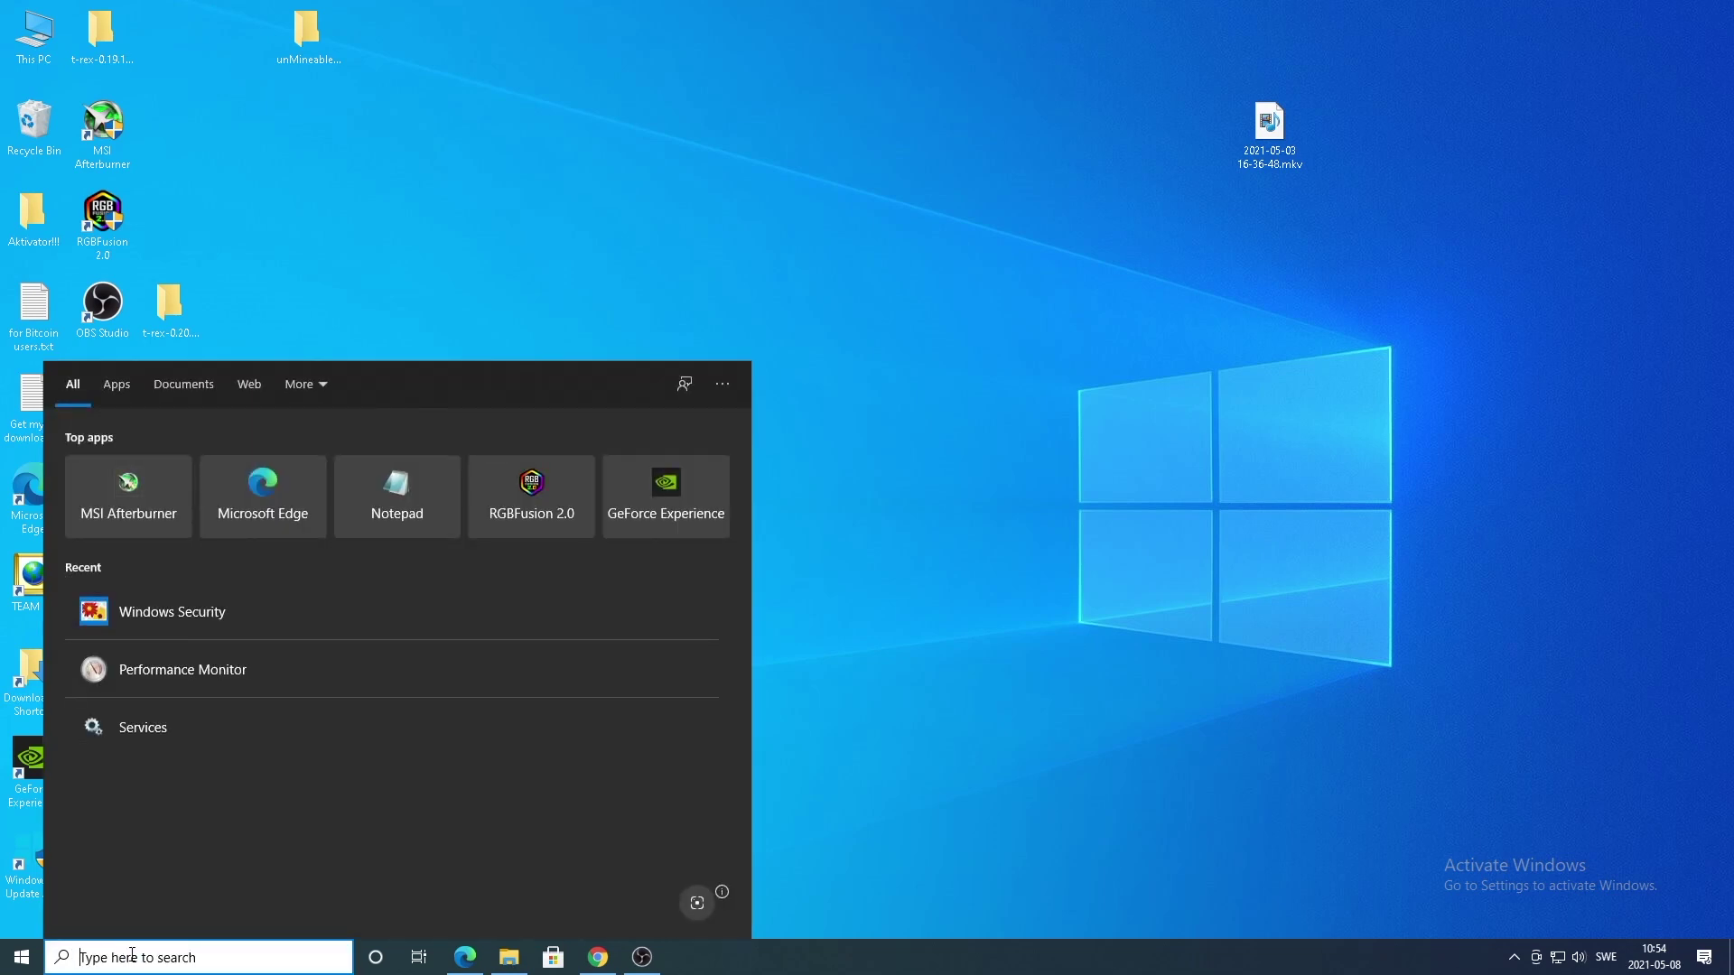
text(windows)
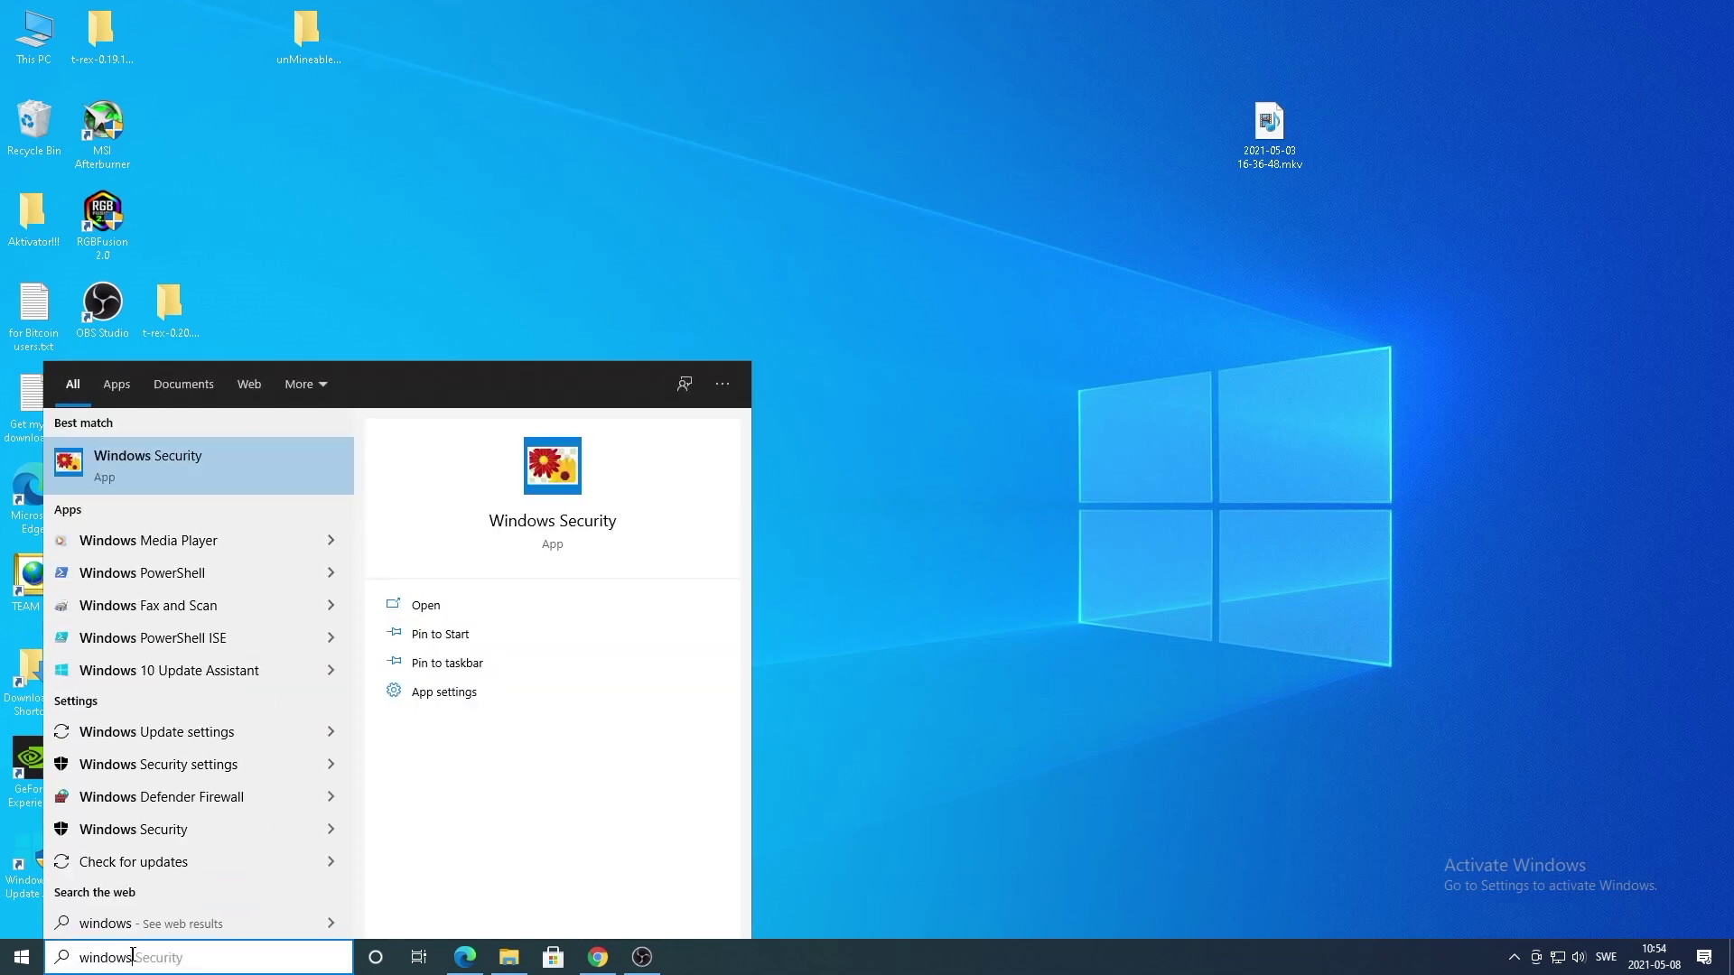
text( se)
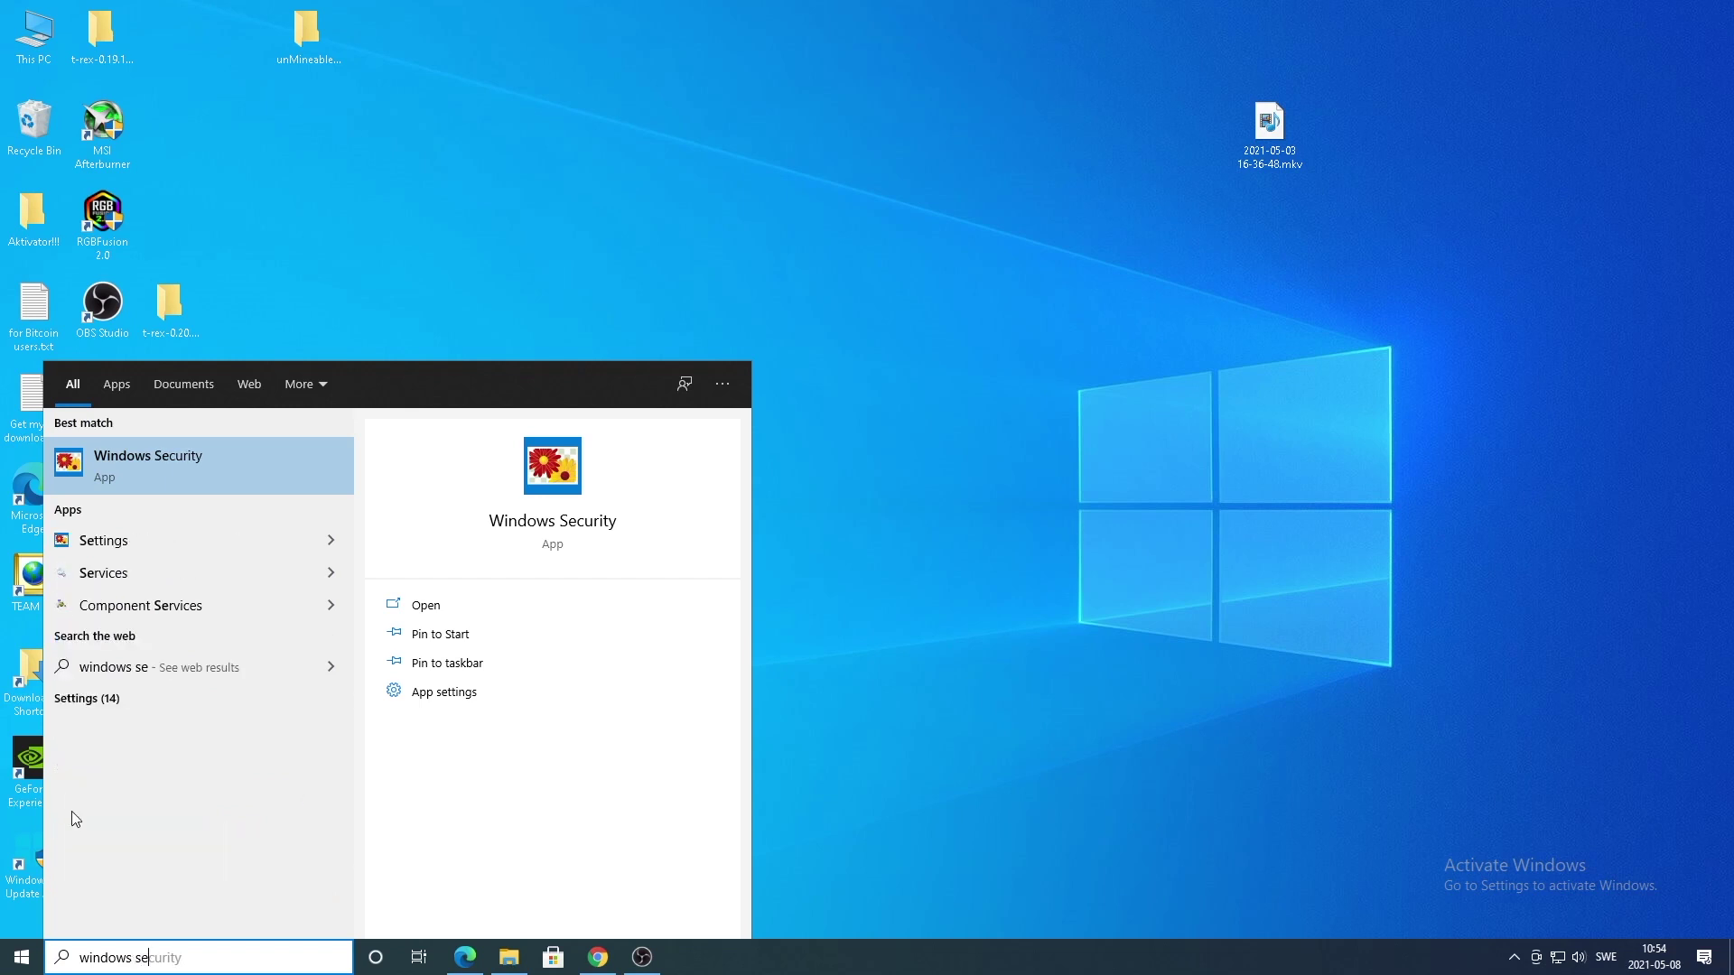
click(166, 479)
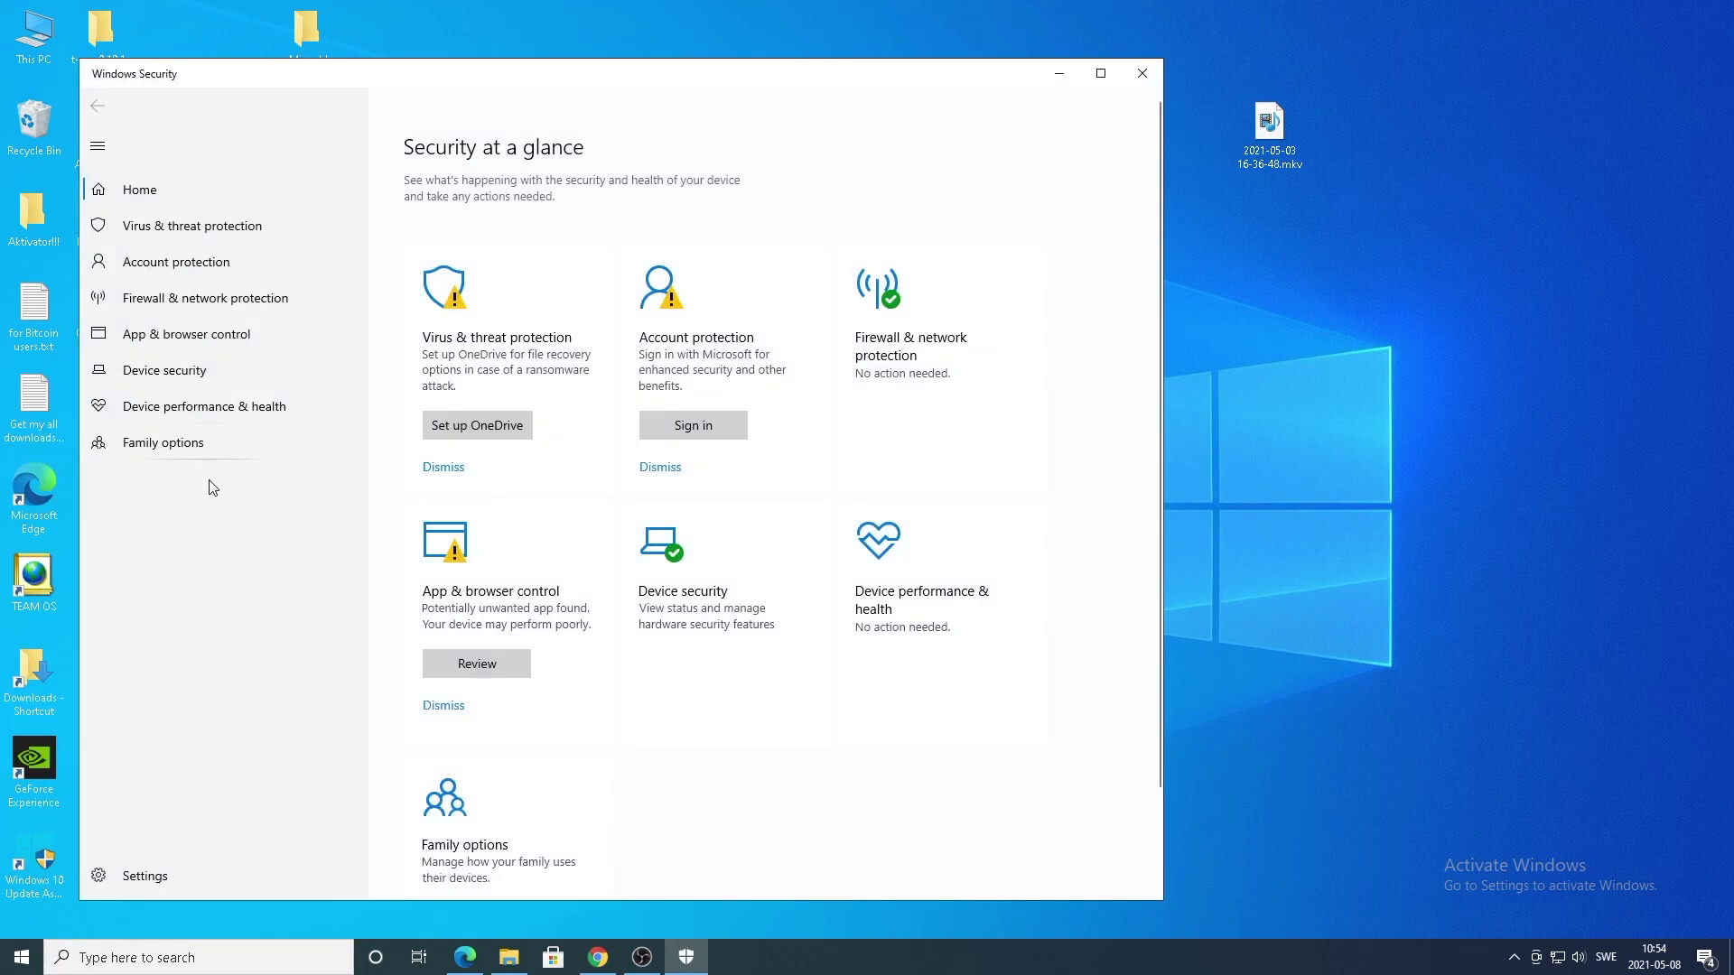
click(178, 233)
scroll(447, 477, down, 3)
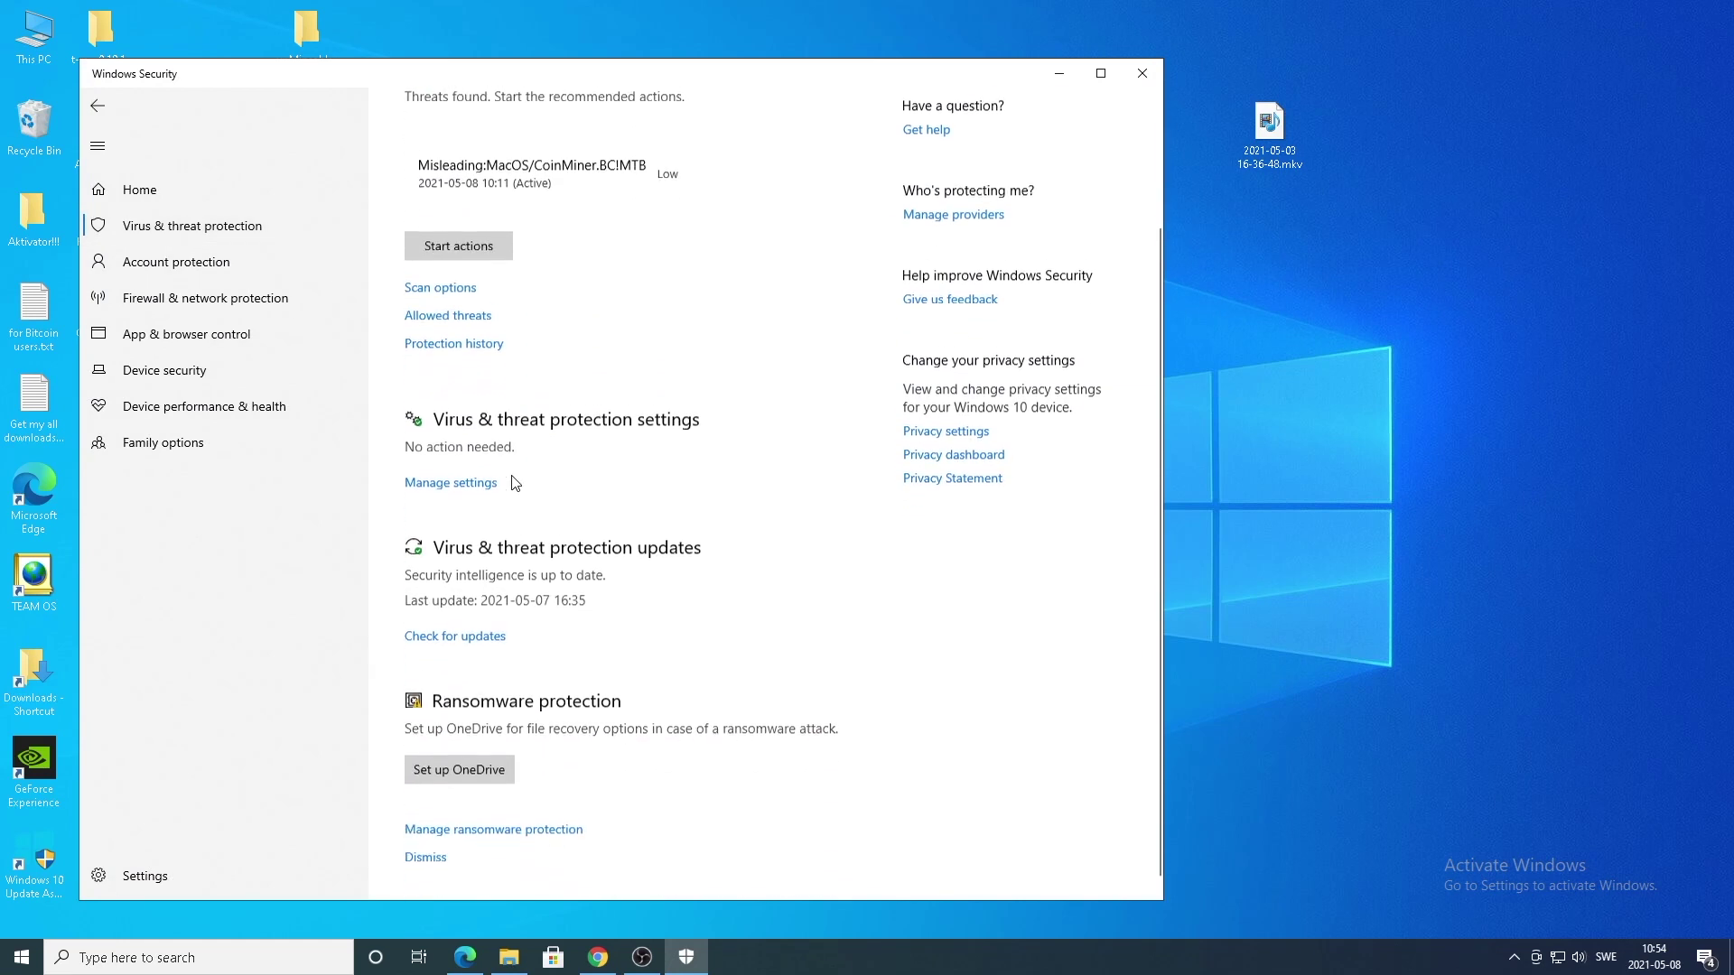
click(446, 473)
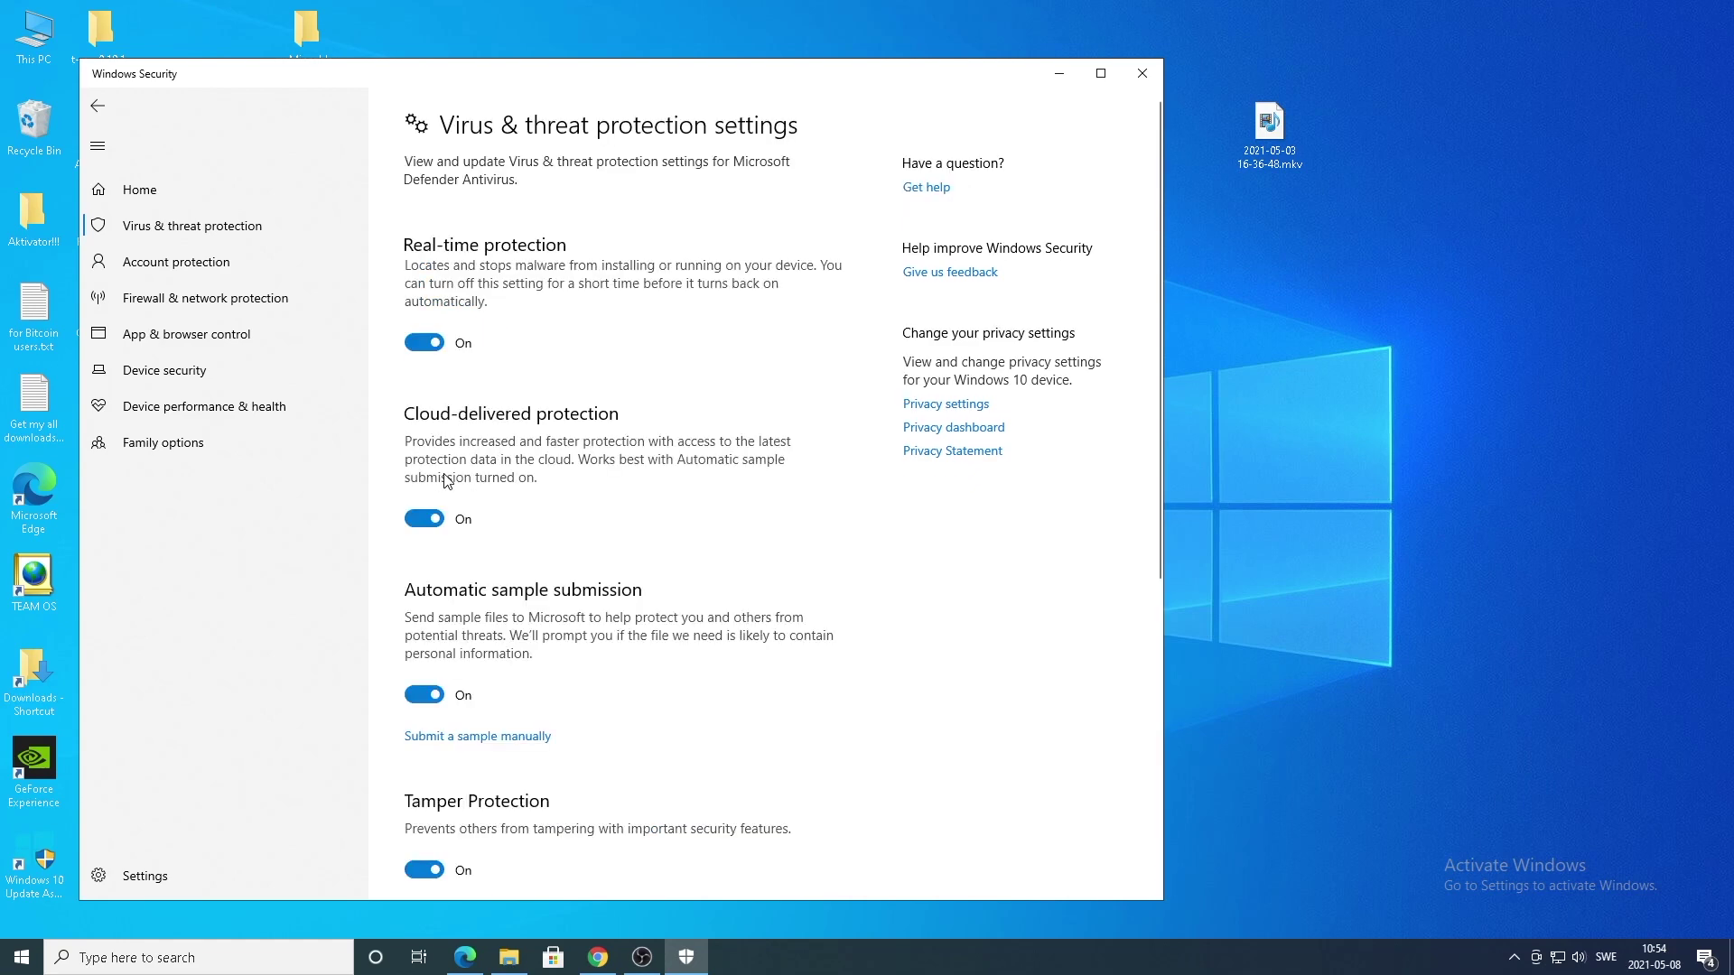
scroll(447, 479, down, 5)
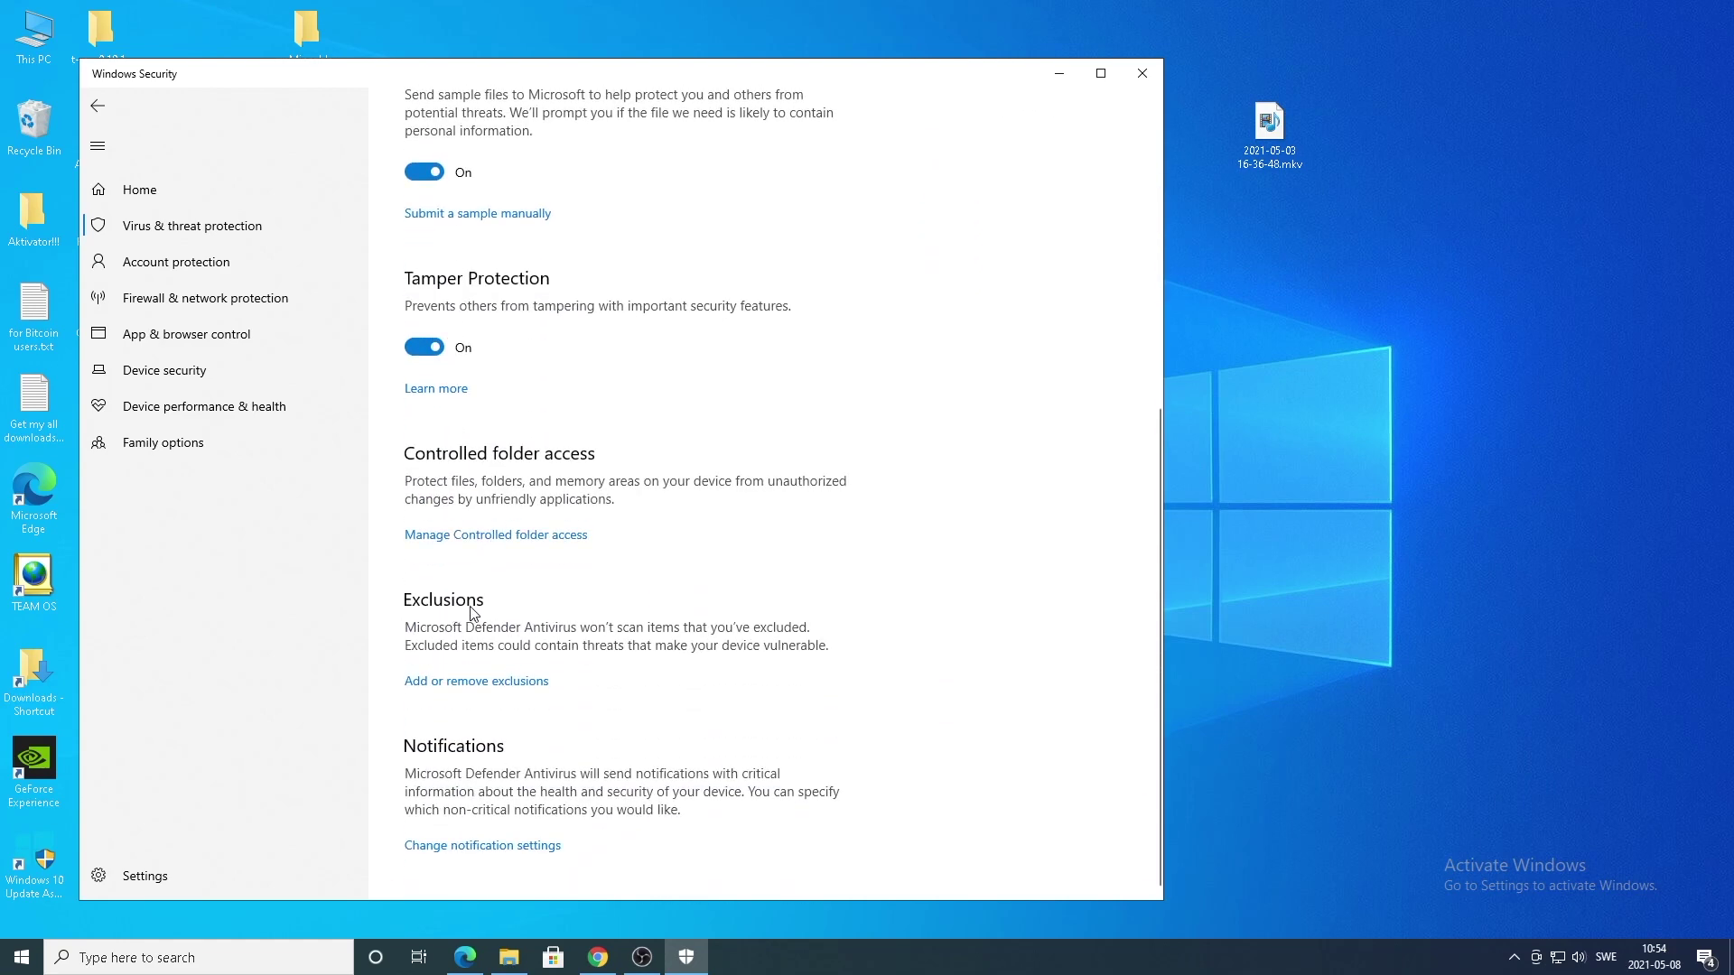
click(487, 688)
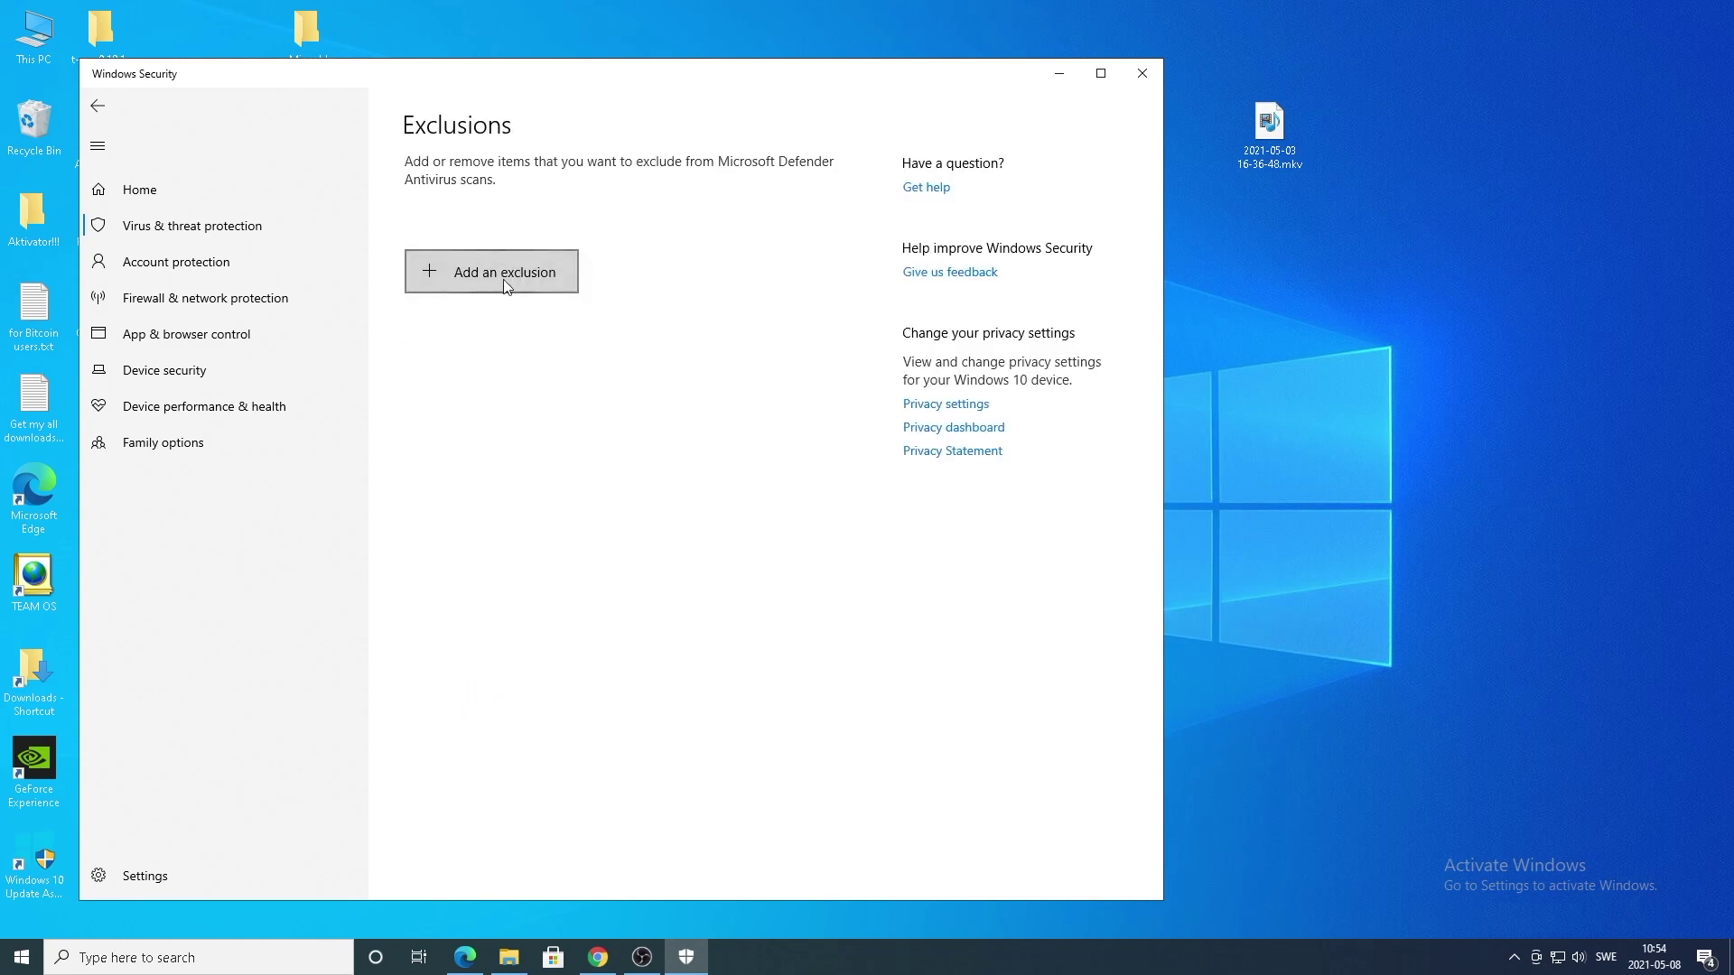
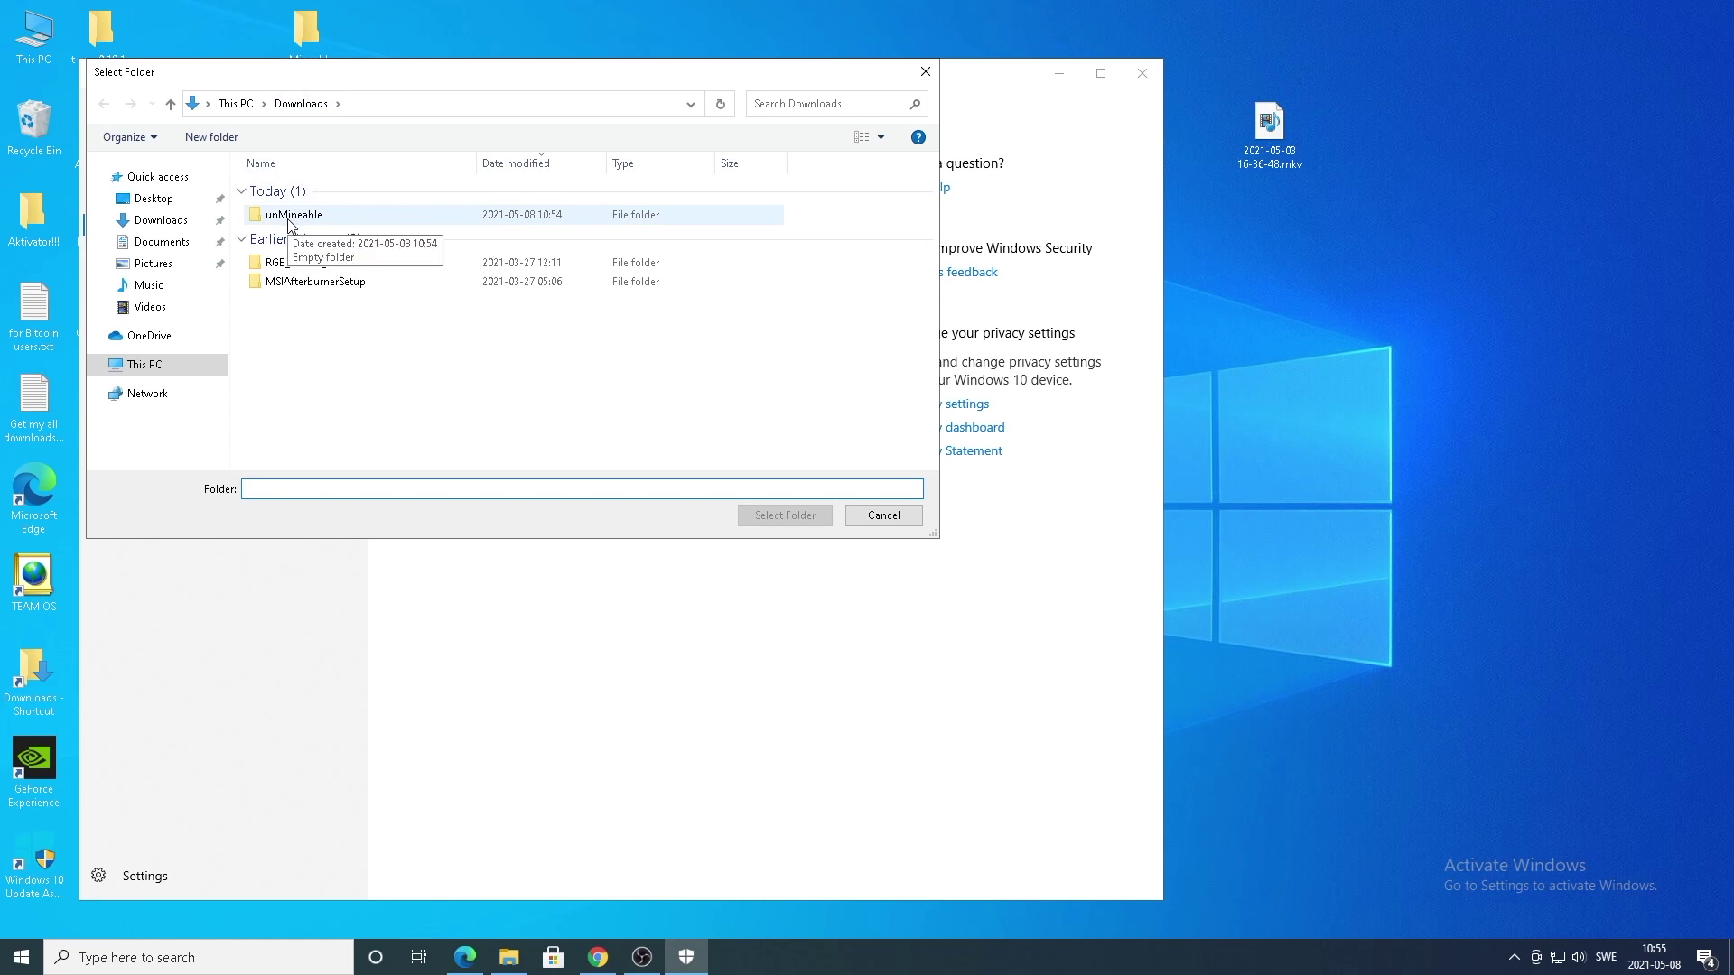
- Add the unMineable folder in Downloads as an antivirus exclusion, allow the change, and close Windows Security
click(288, 217)
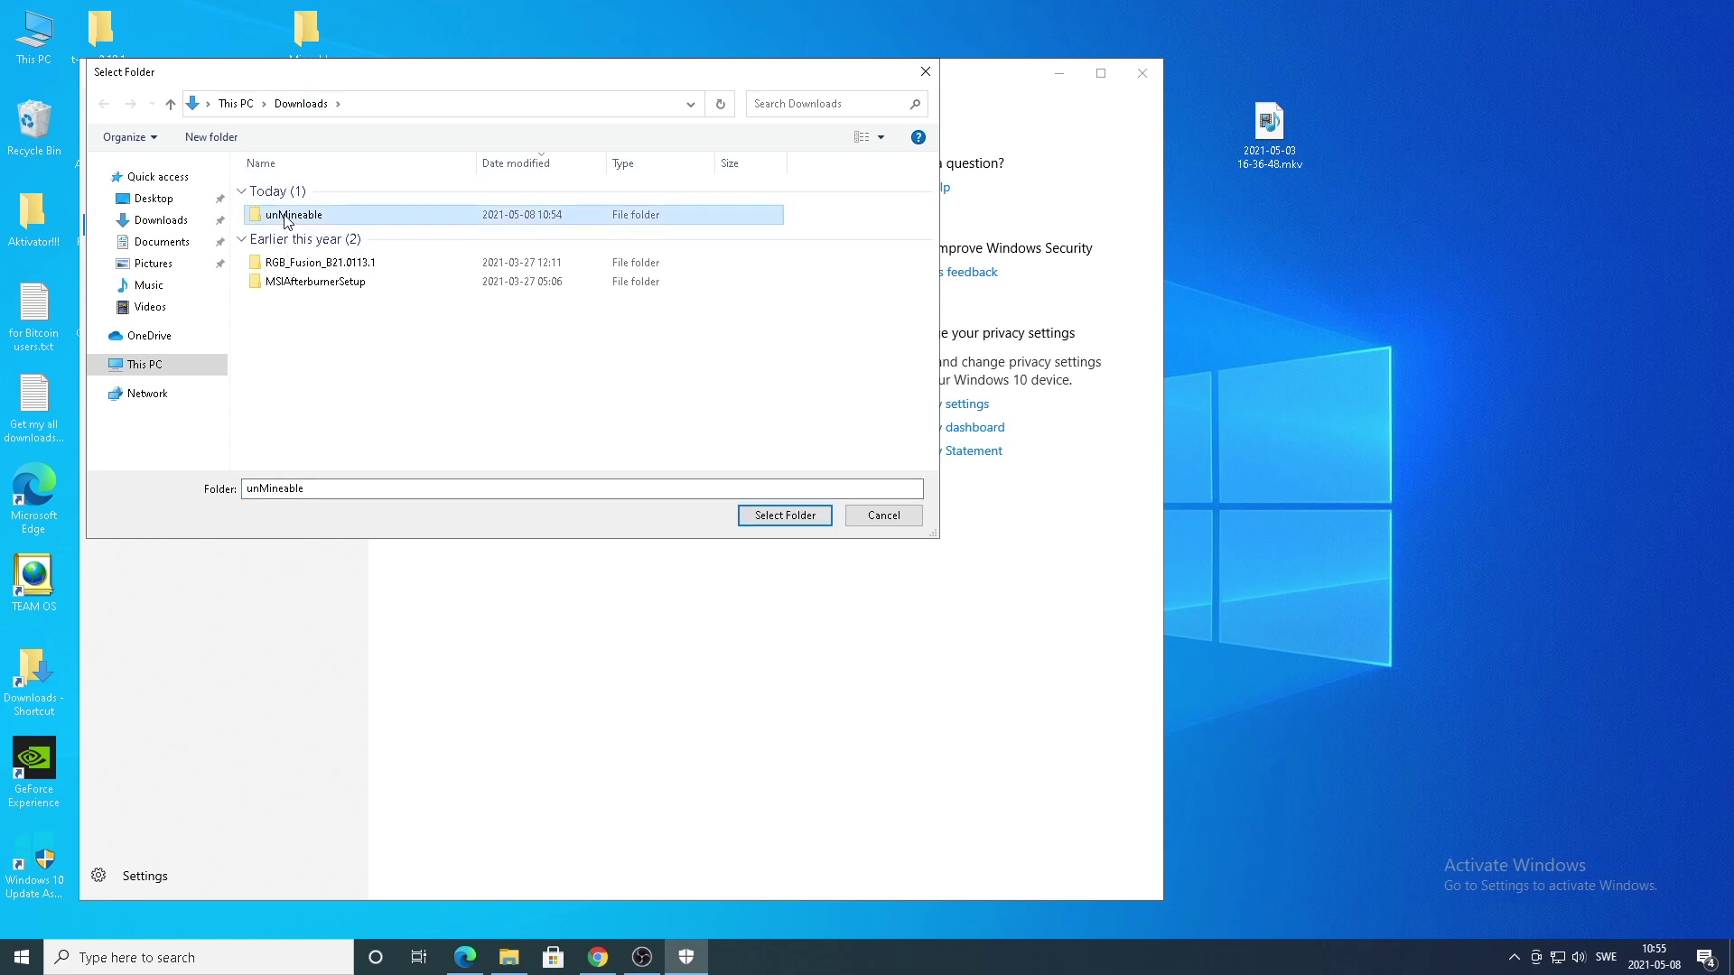
click(767, 516)
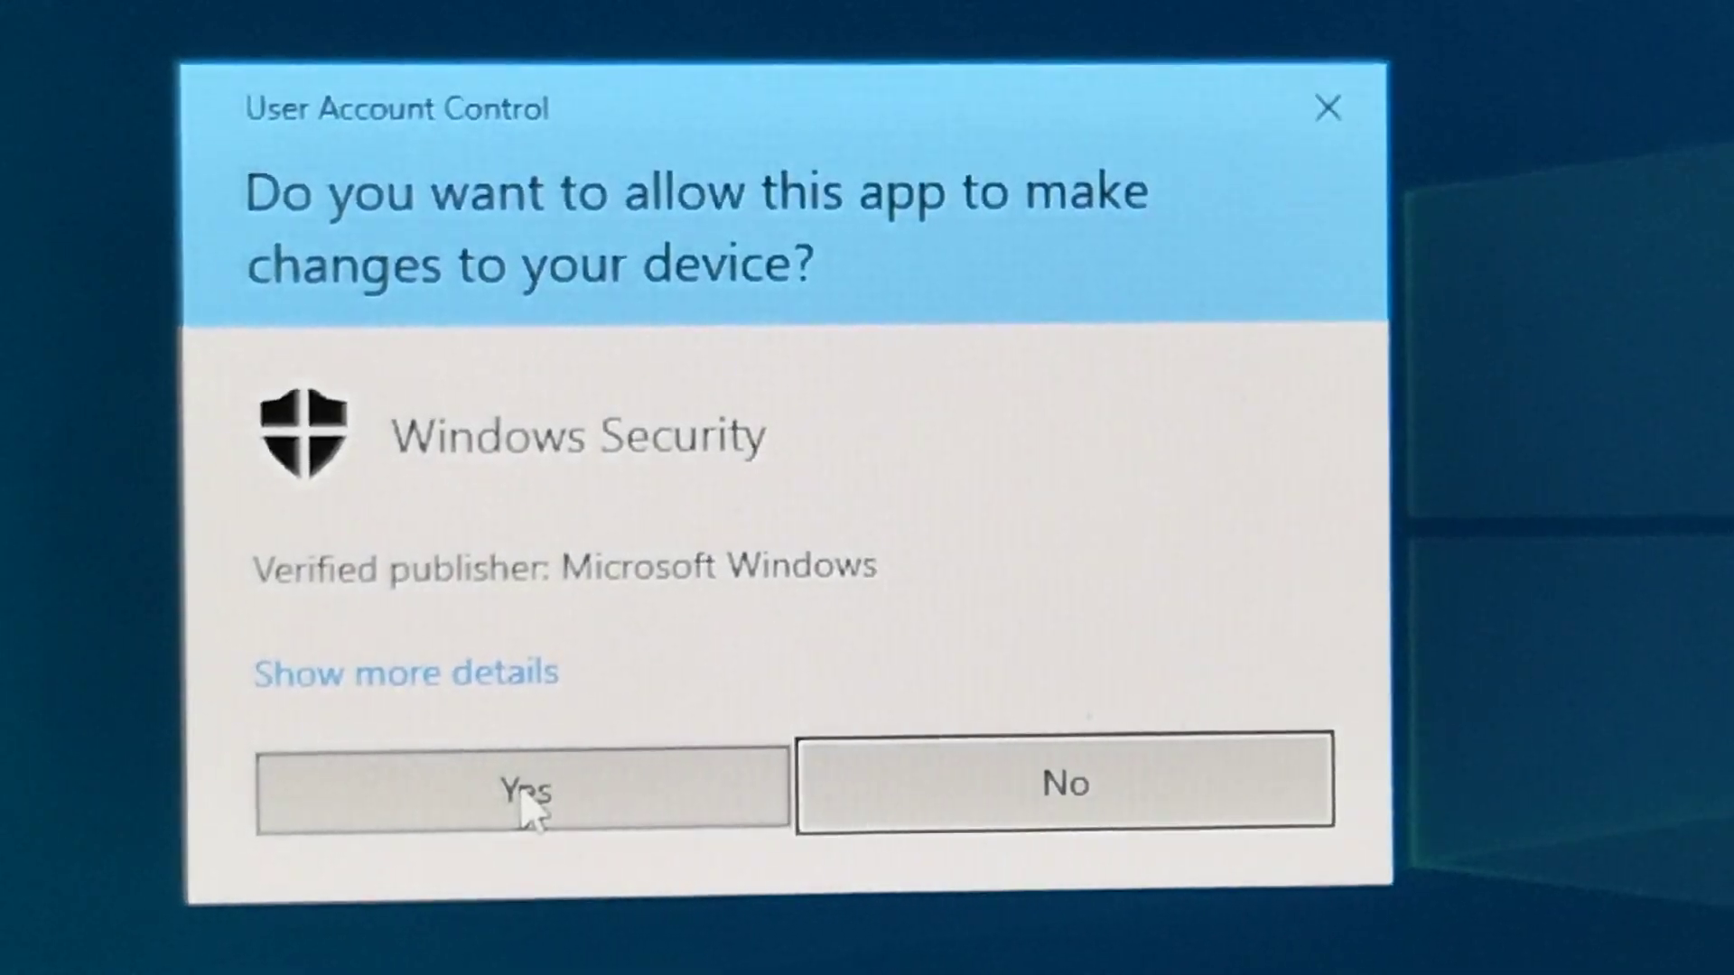
click(523, 795)
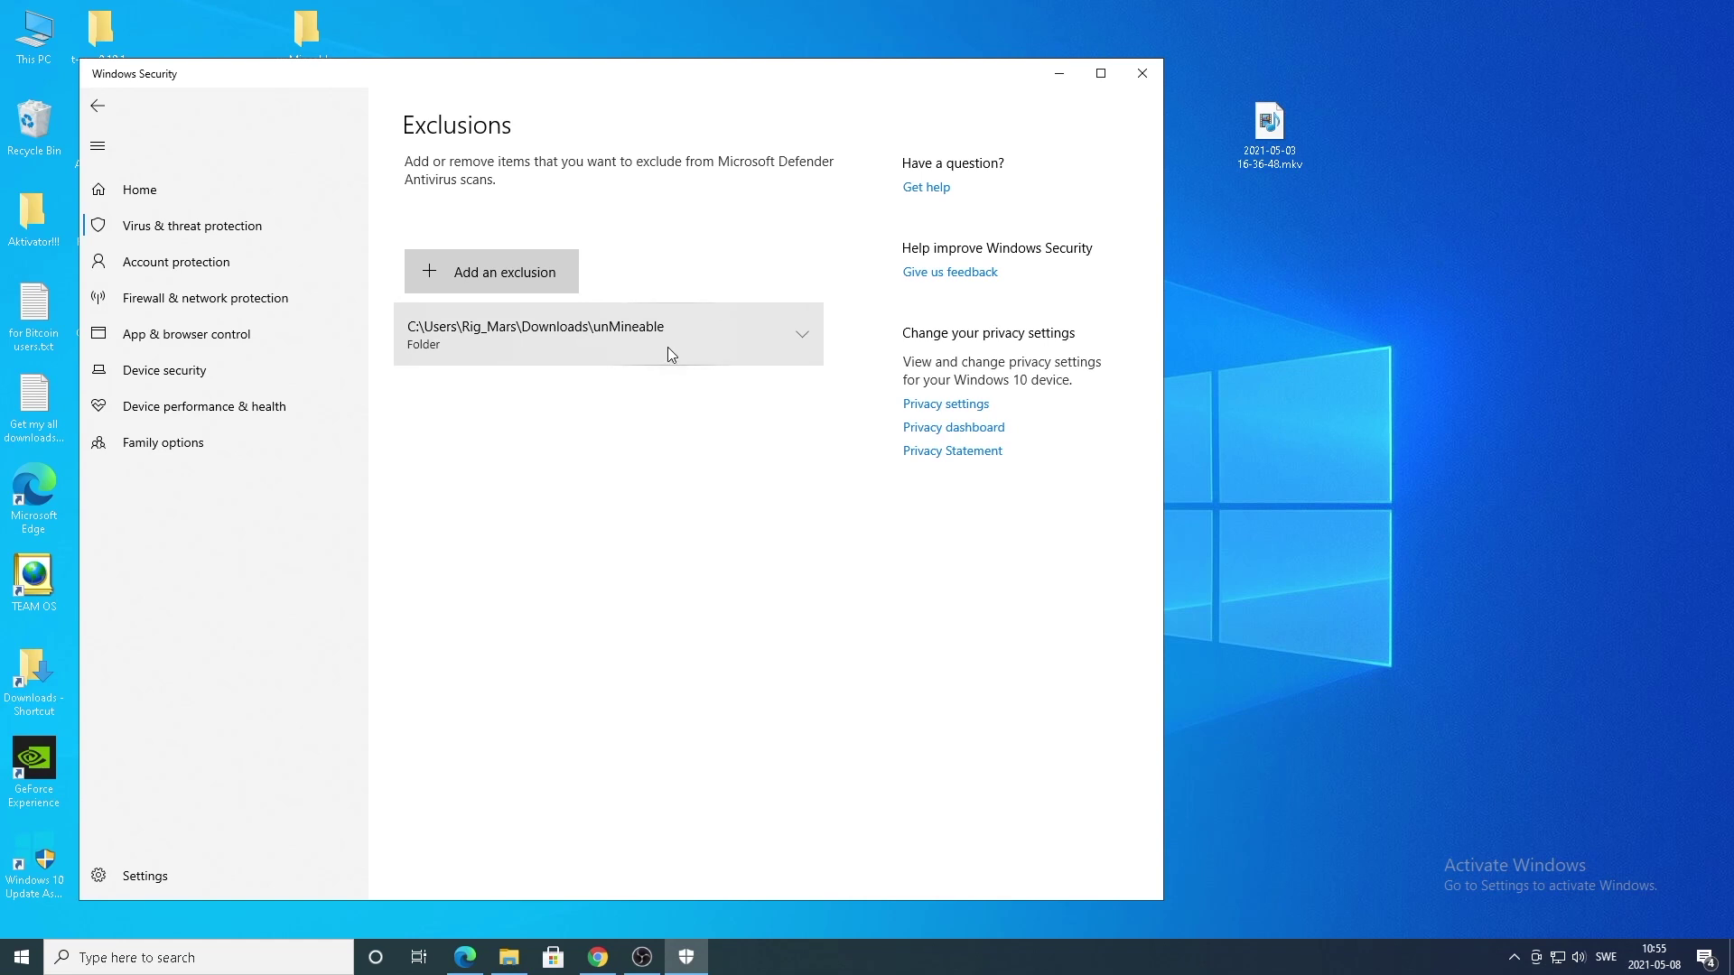
click(1140, 75)
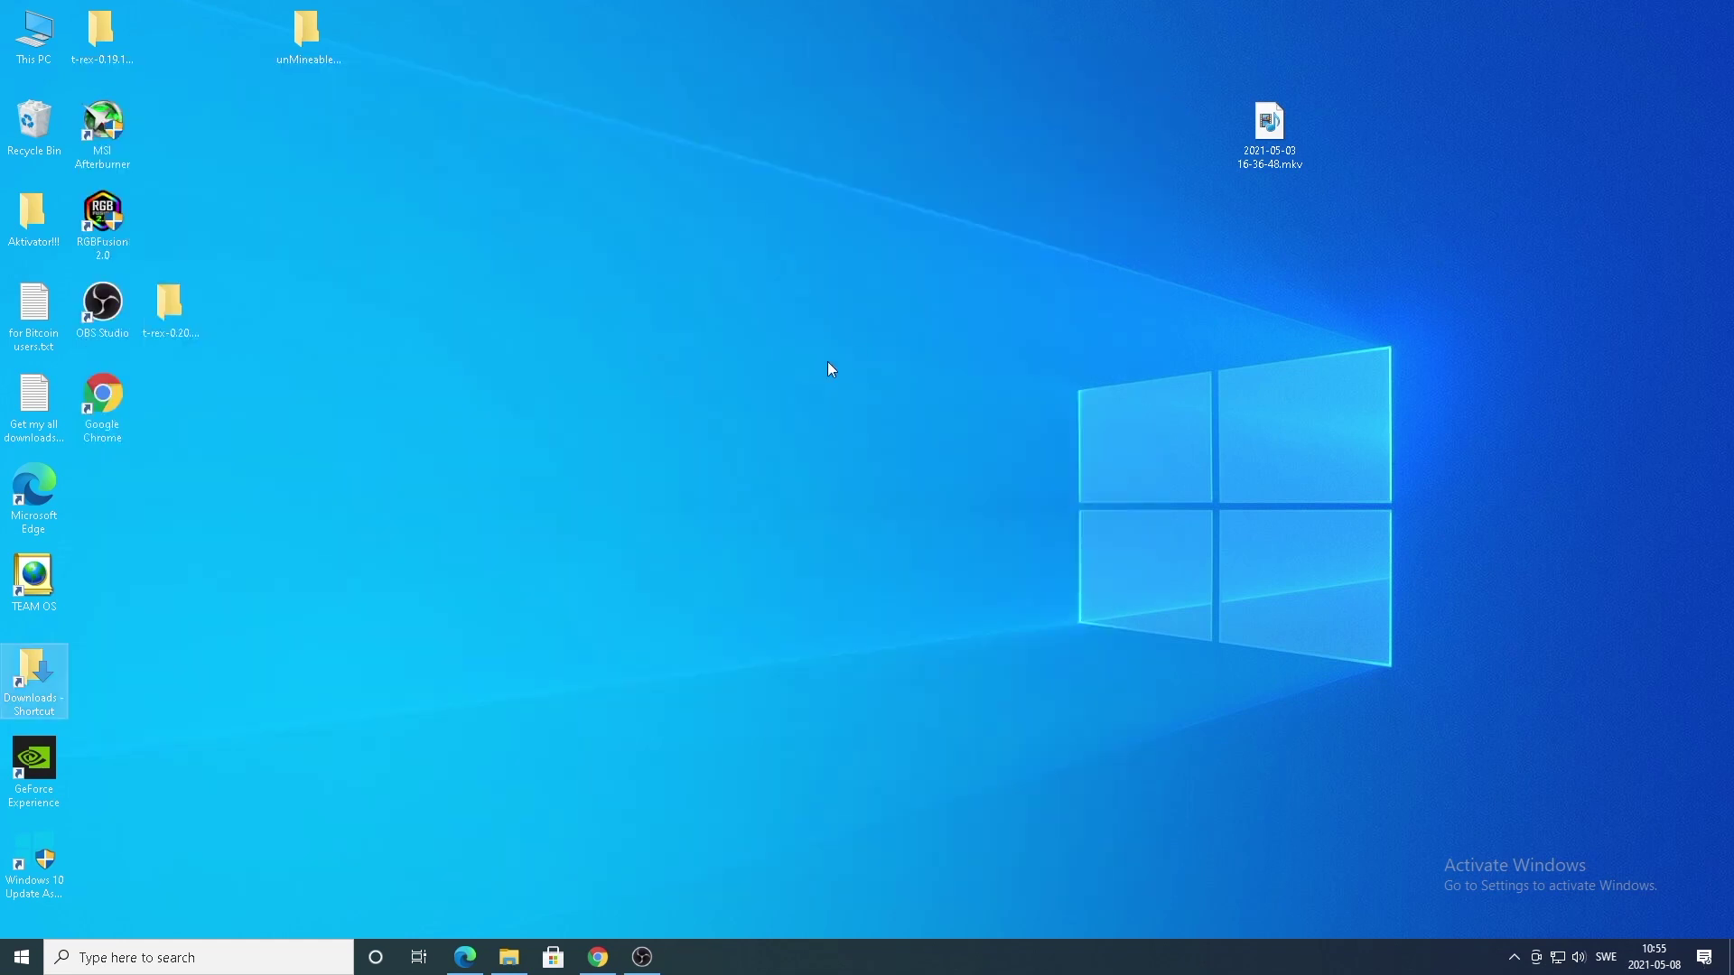
- Switch to Chrome, reload the unMineable DOGE address page, and open the site's miner download page
click(598, 963)
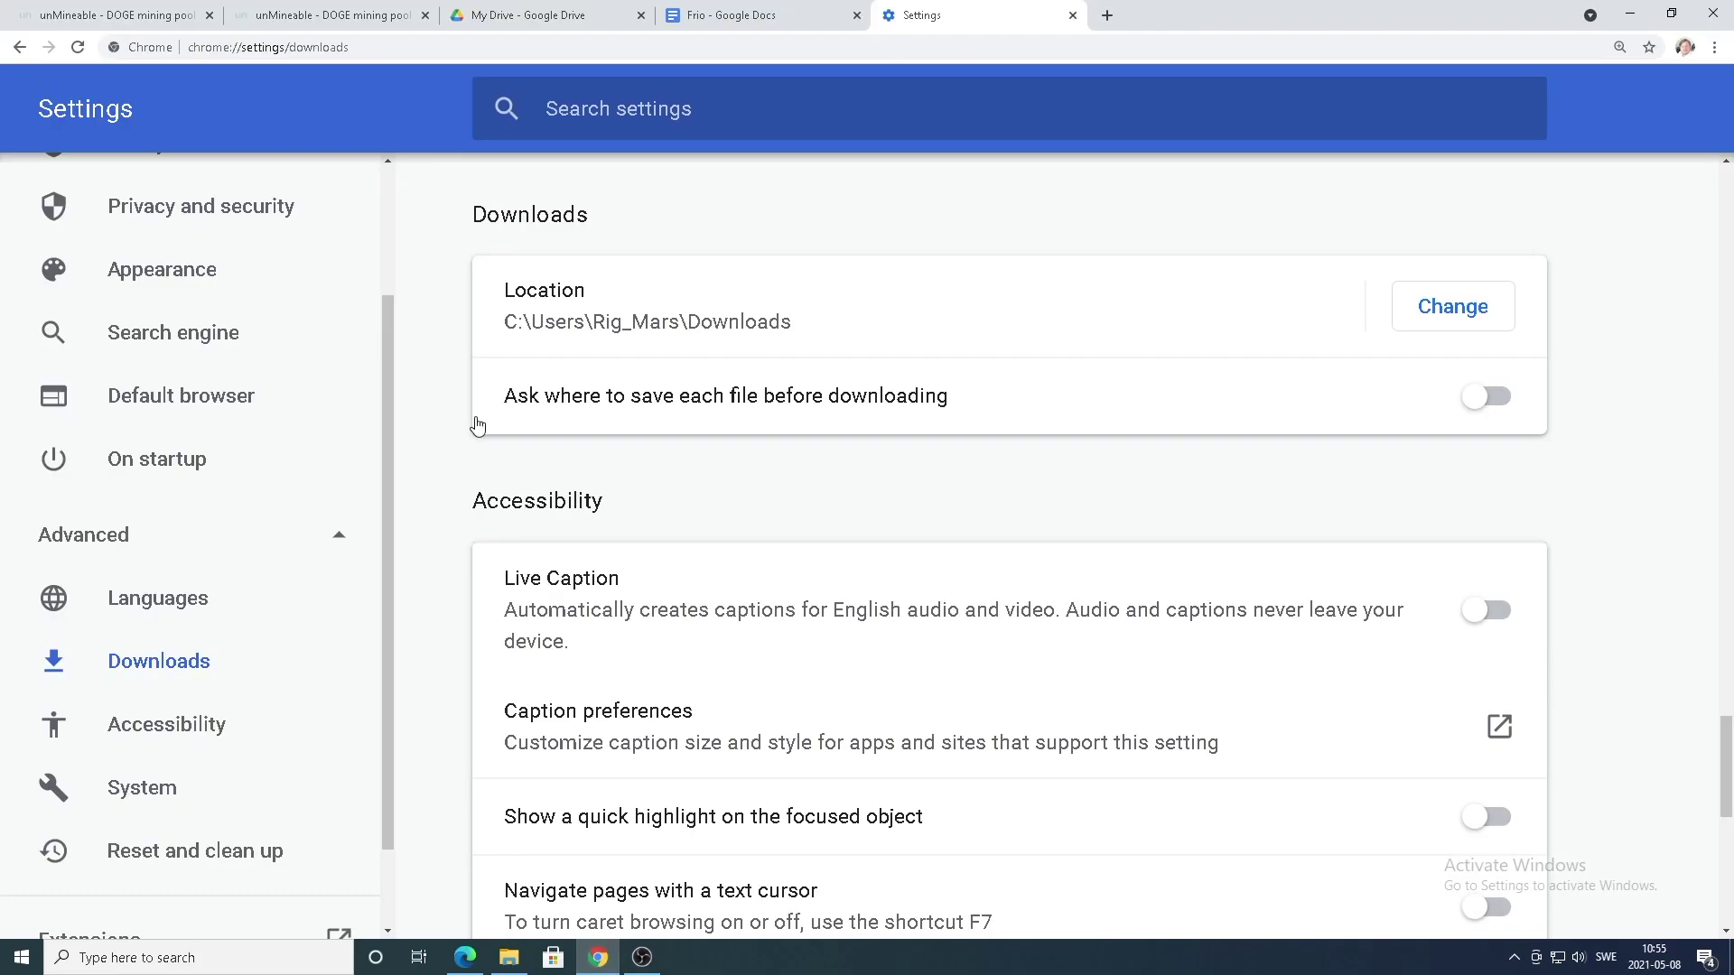
click(316, 16)
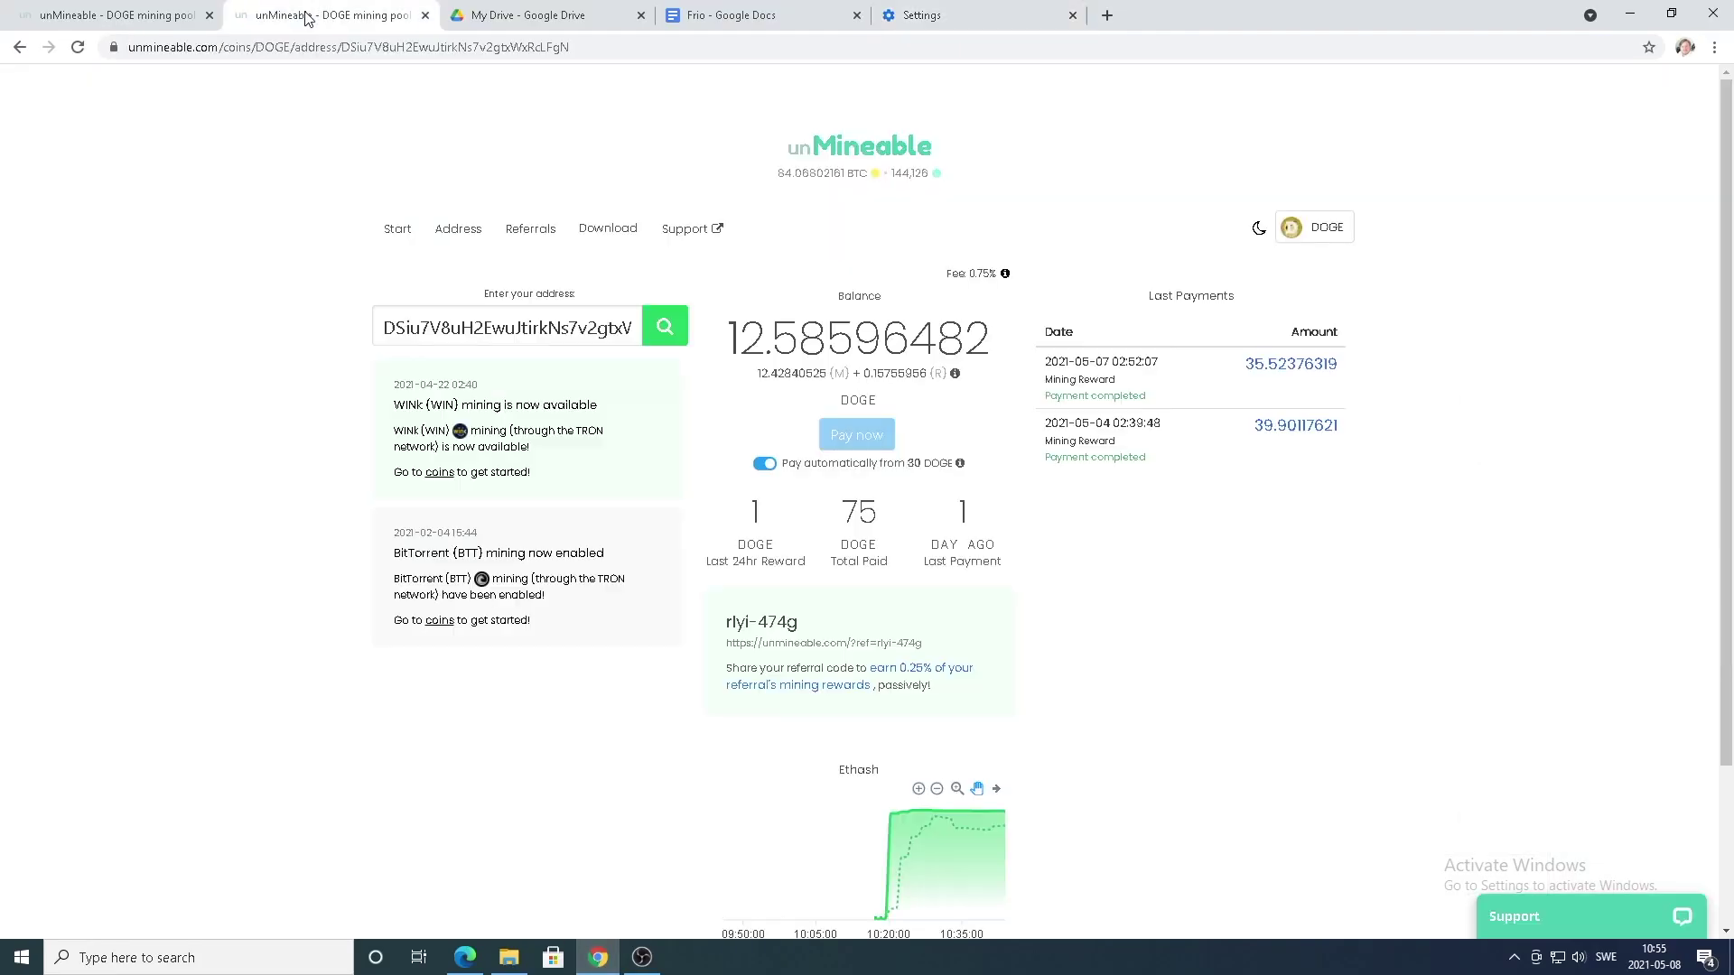
click(76, 47)
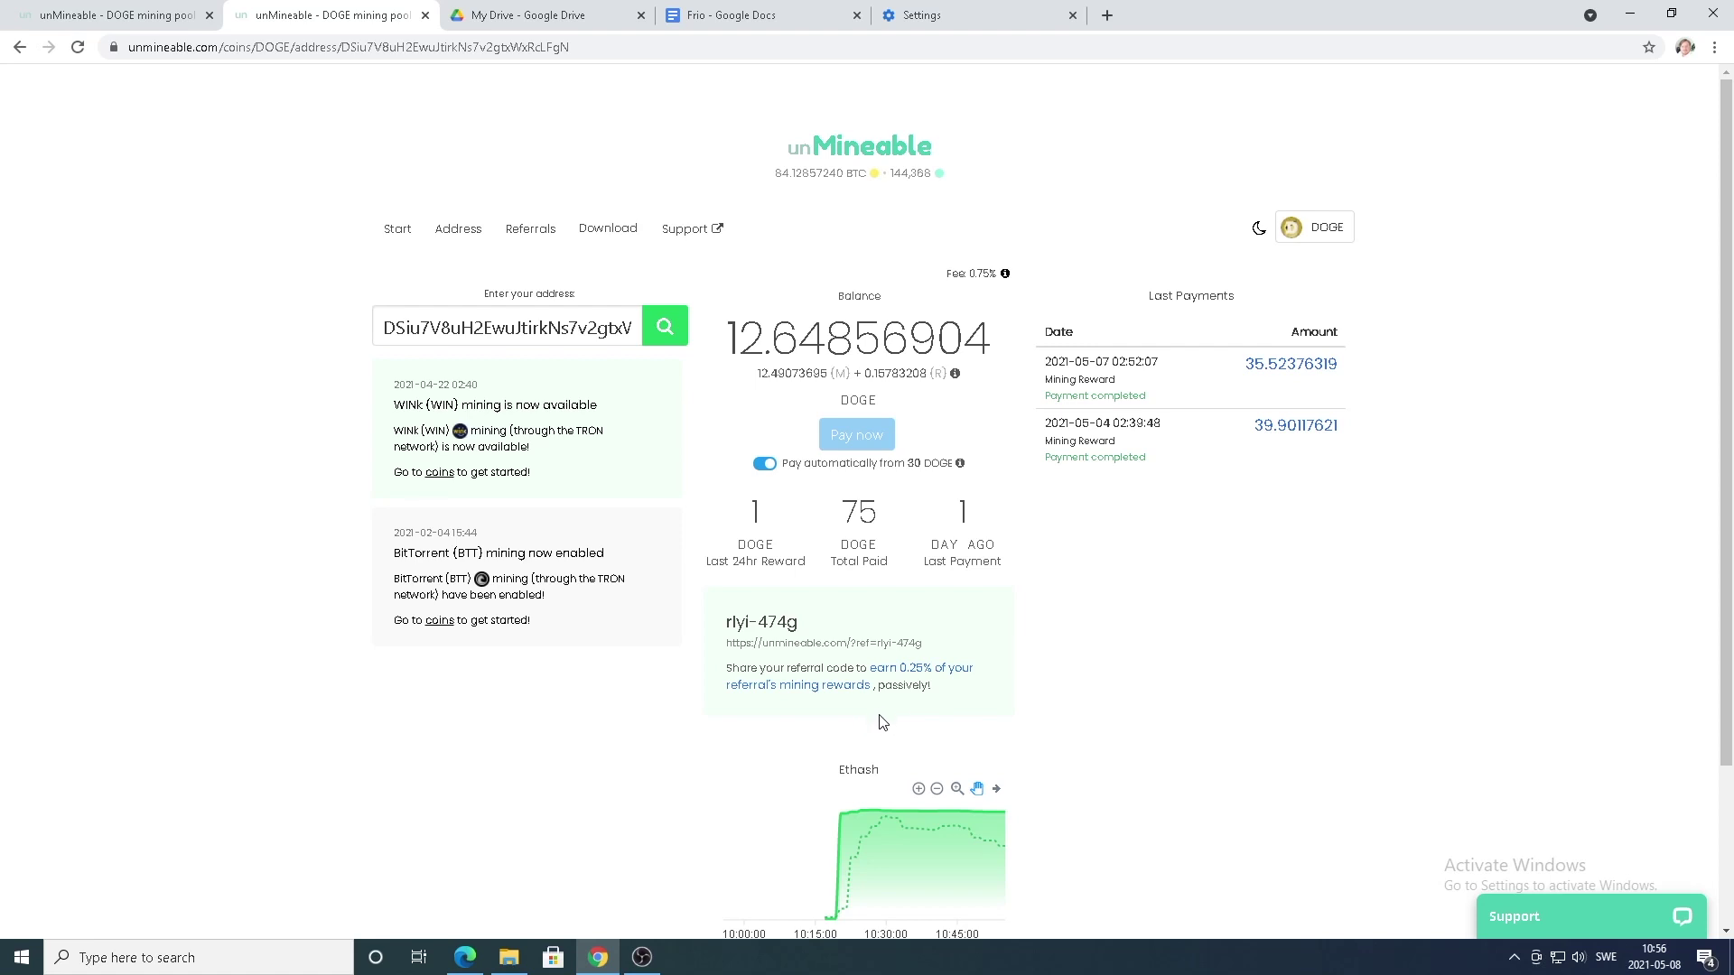
click(608, 231)
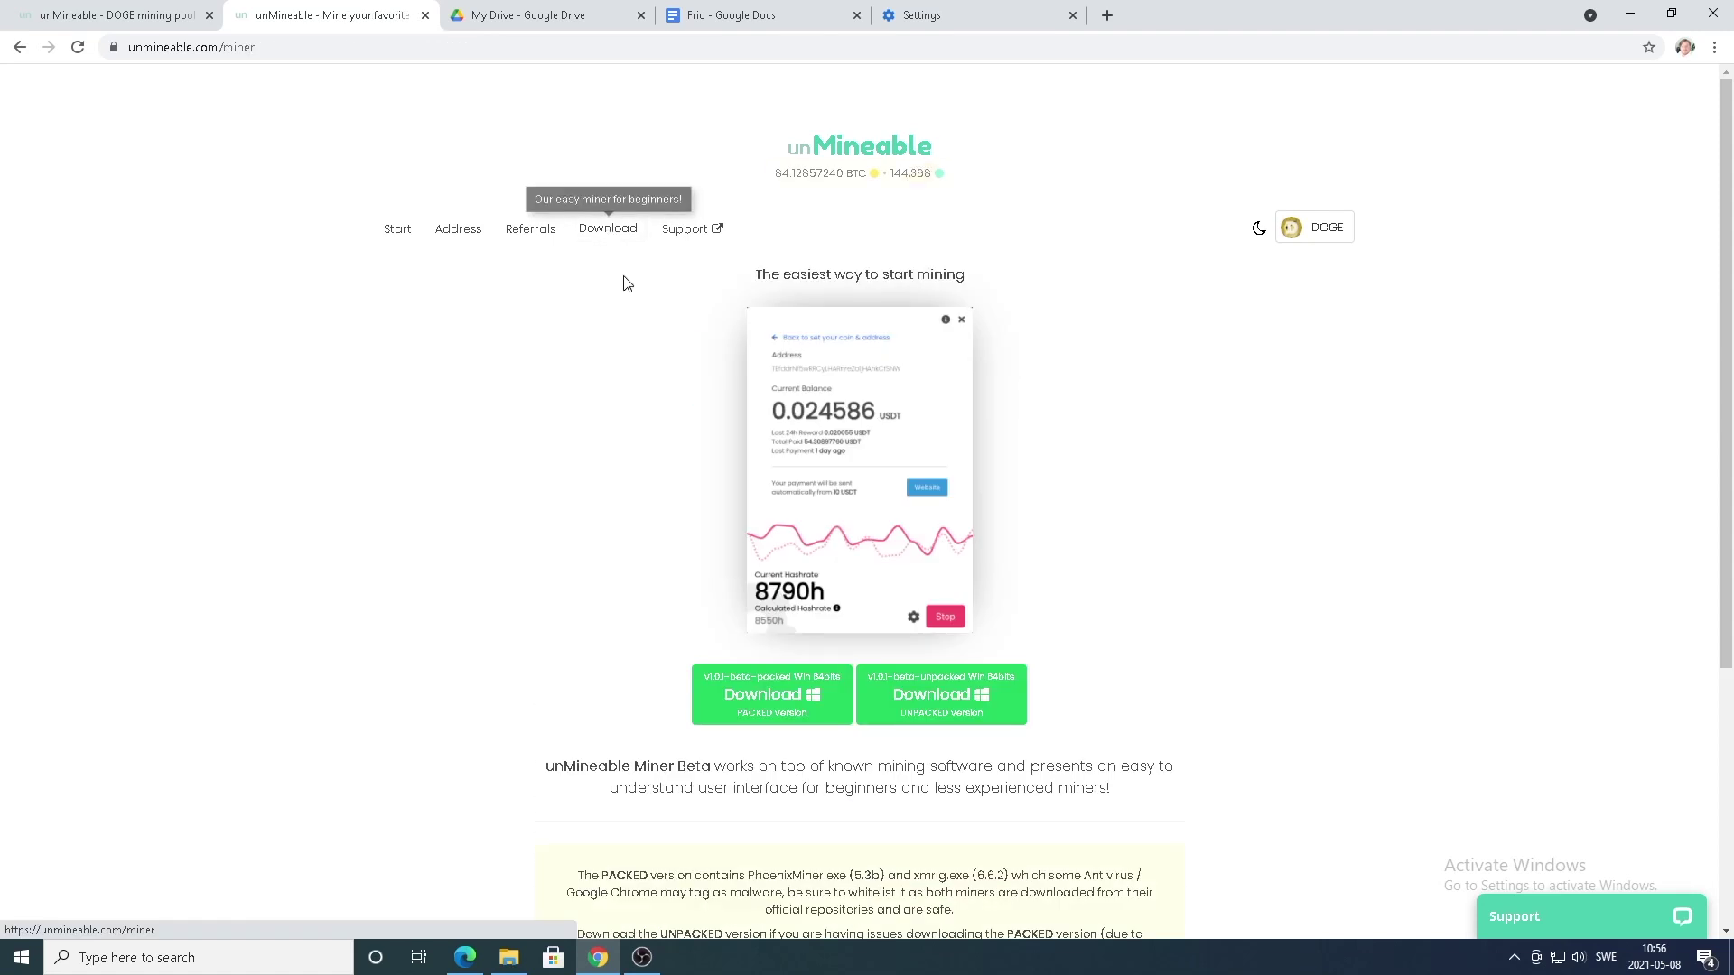
- Save the packed Windows 64-bit miner archive unMineable_Miner_1.0.1-beta-packed.zip into the unMineable folder in Downloads
right_click(738, 697)
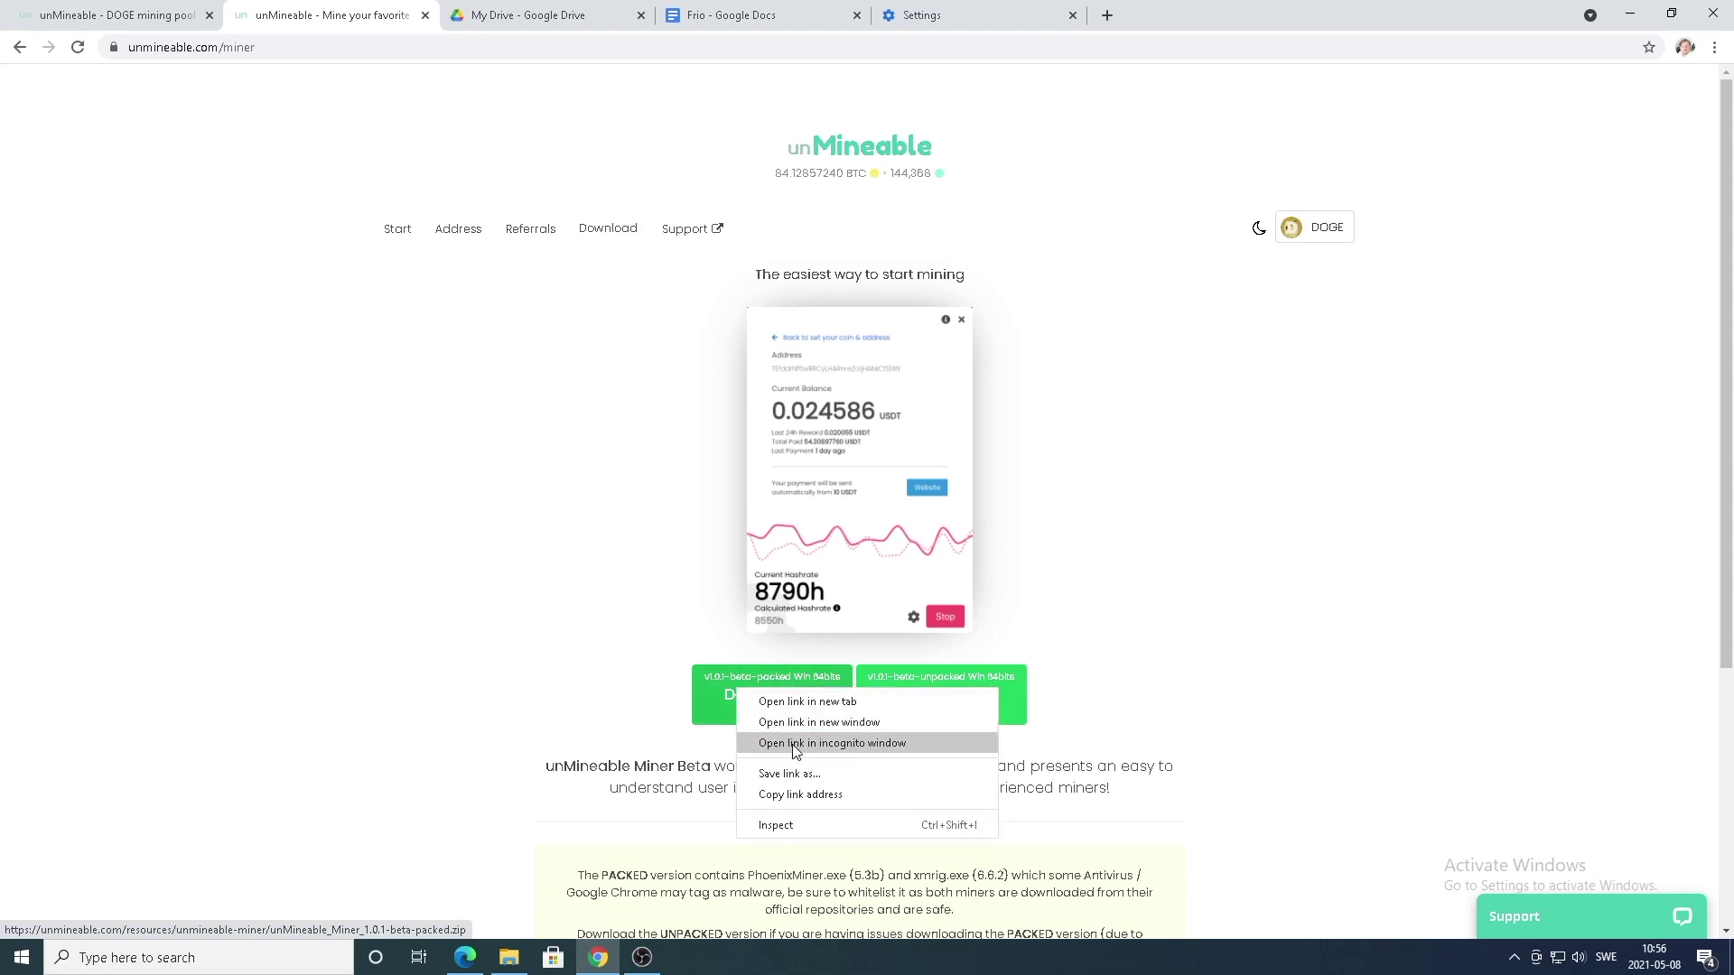
click(790, 775)
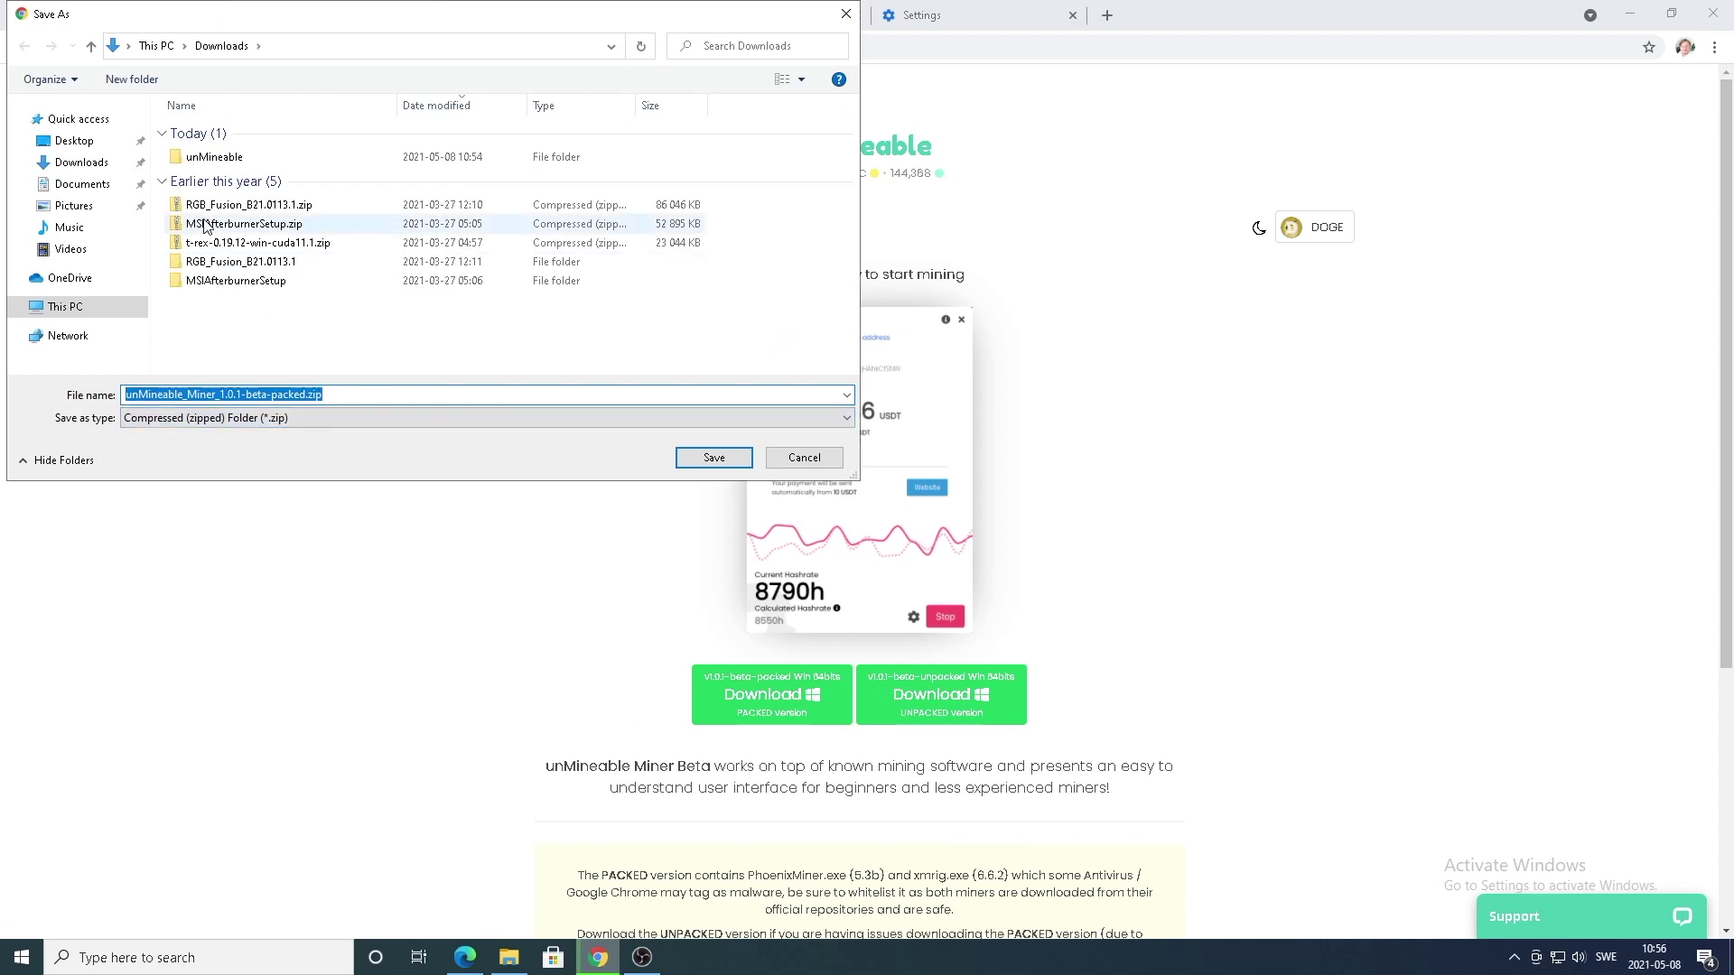
click(233, 161)
double_click(232, 161)
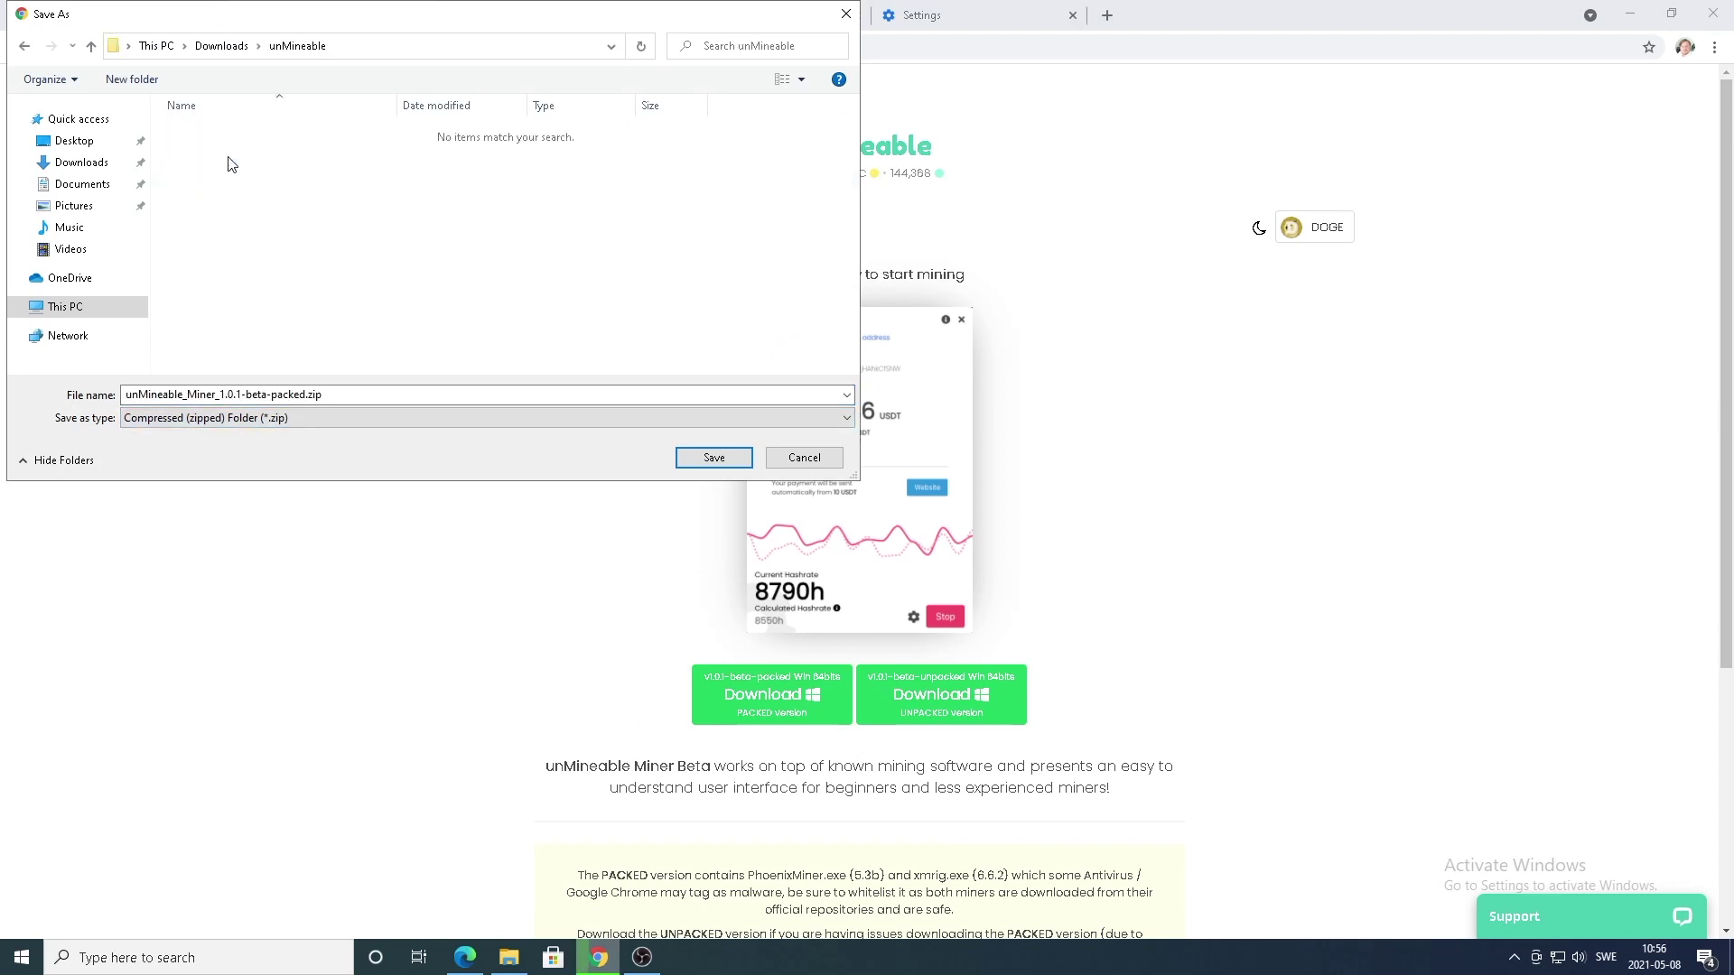
click(709, 457)
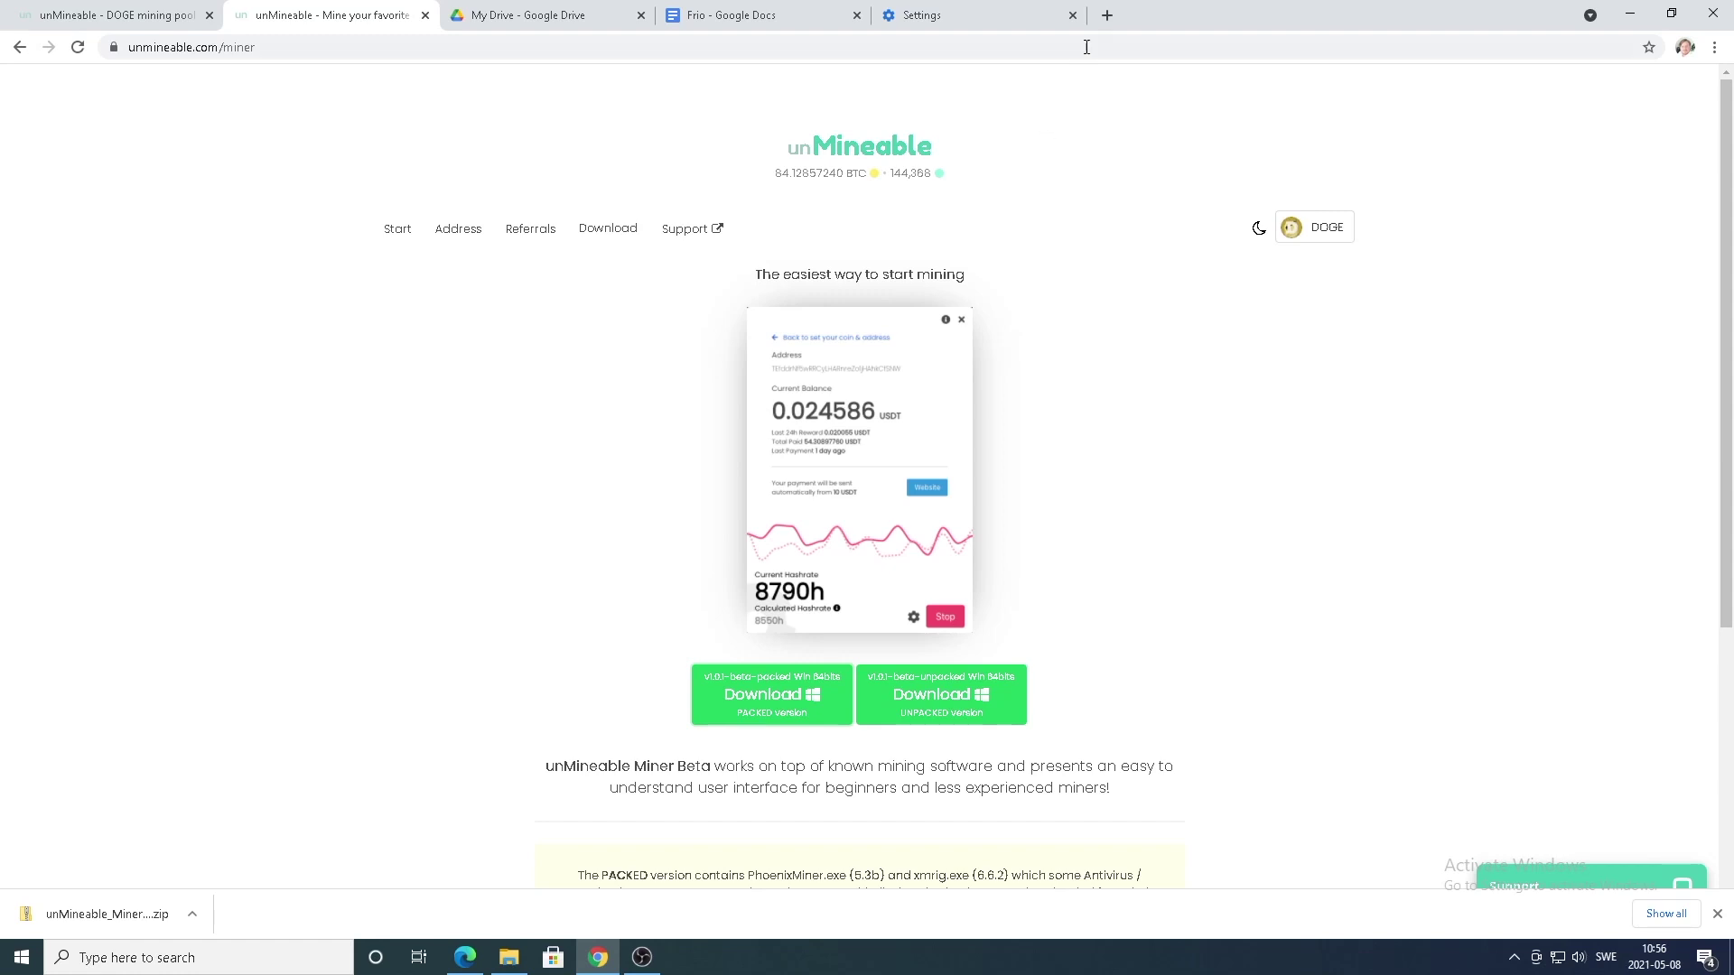
- Search Google for 7 zip in a new tab and open the 7-zip.org website
click(1107, 15)
click(789, 566)
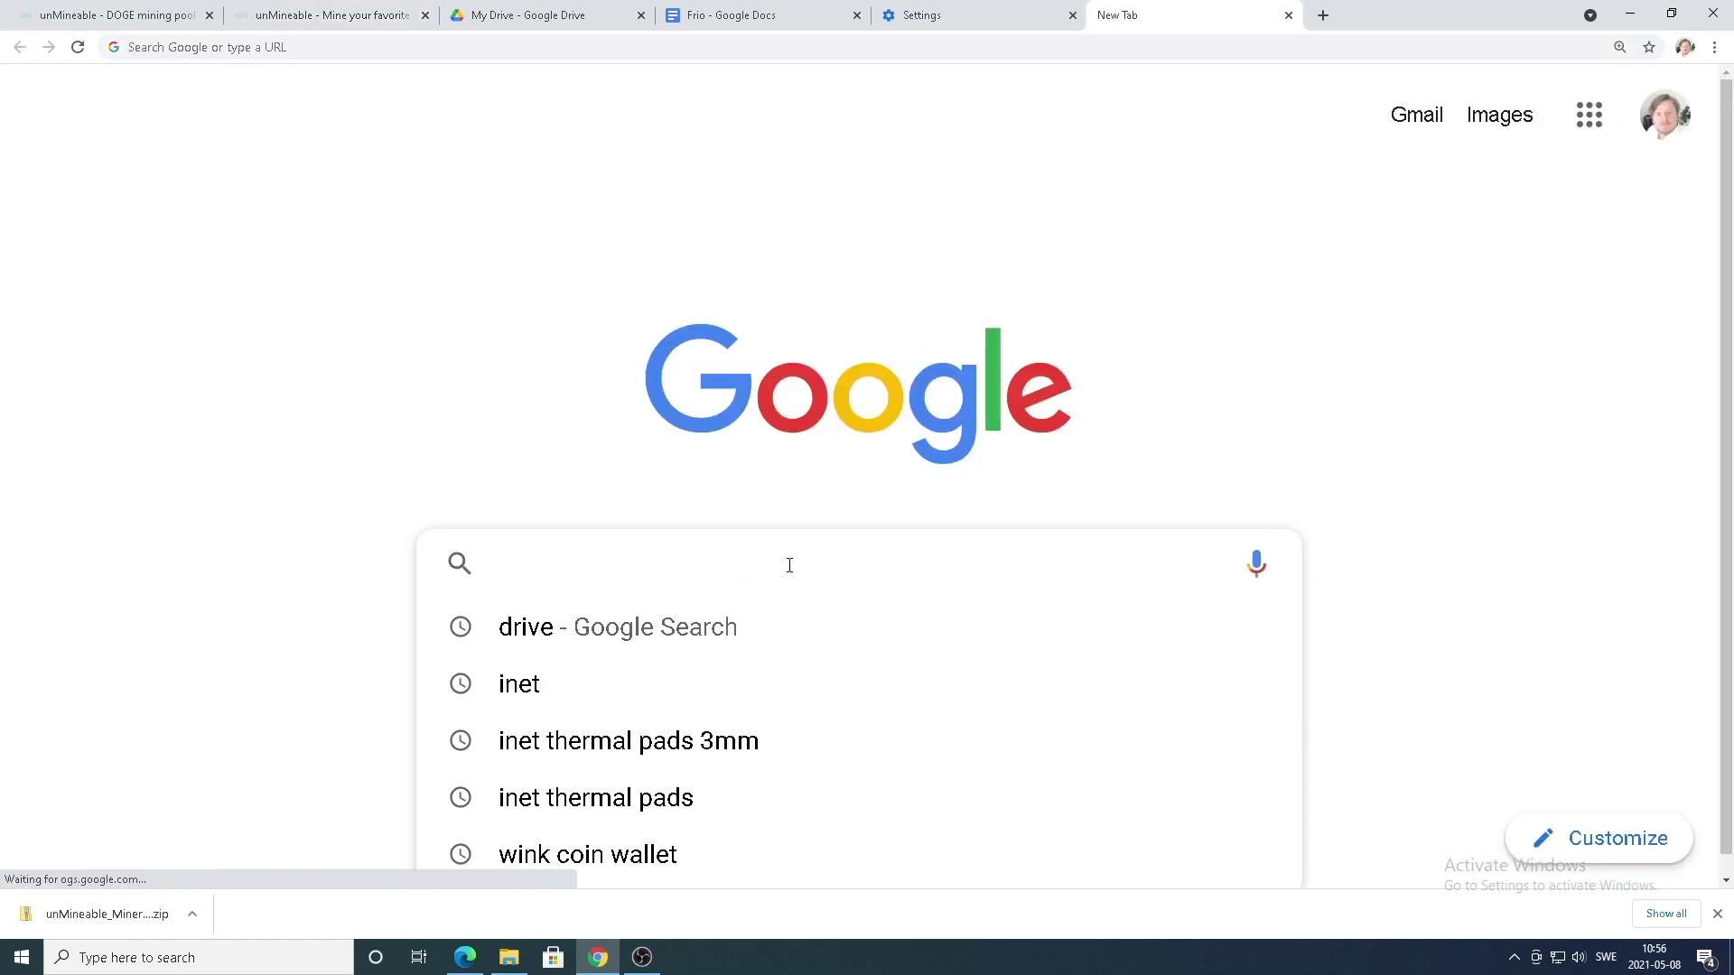
text(7 zu)
key(BackSpace)
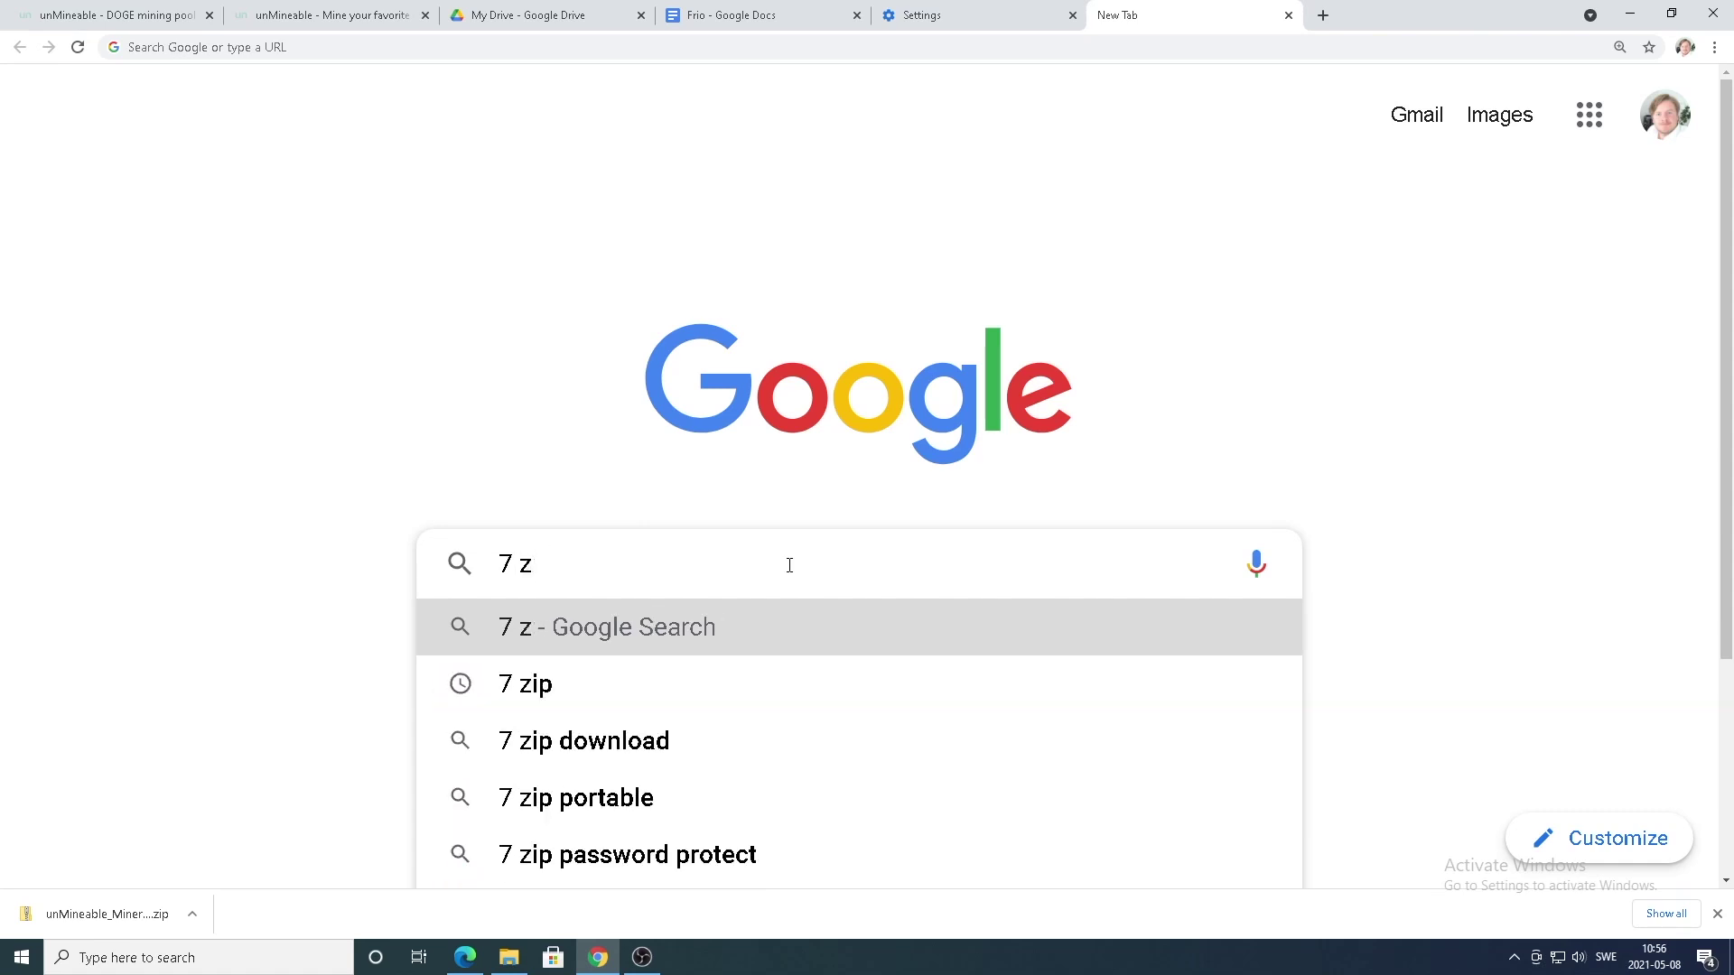
text(ip)
key(Return)
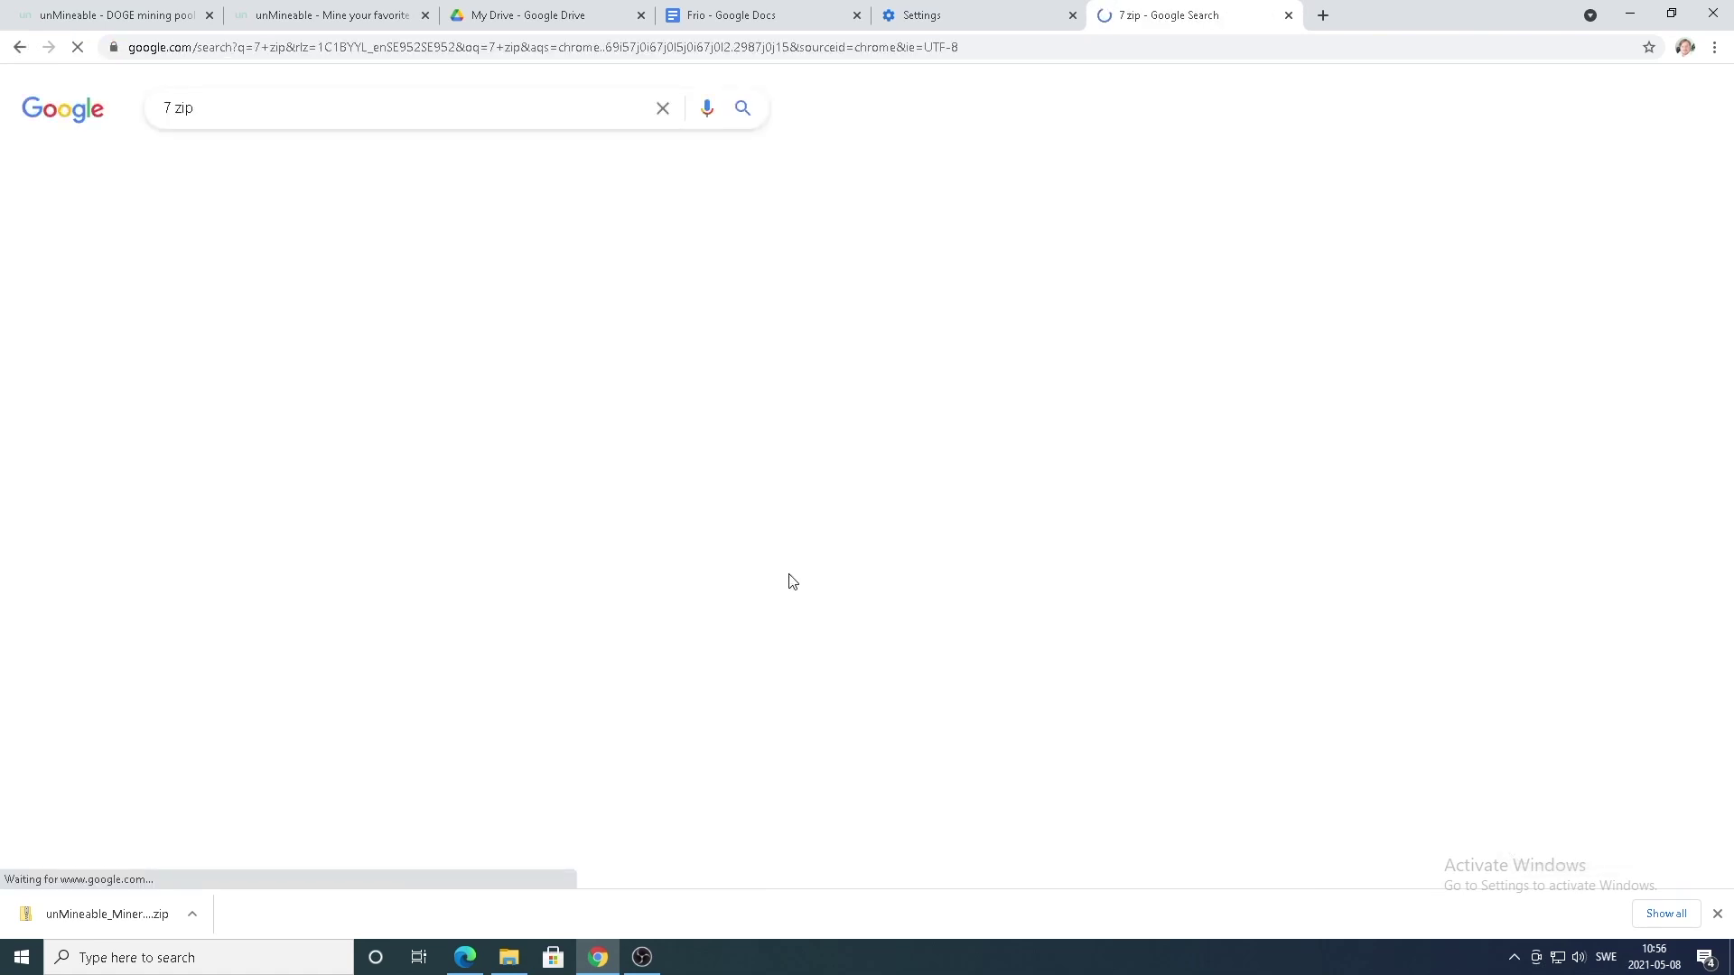
click(187, 271)
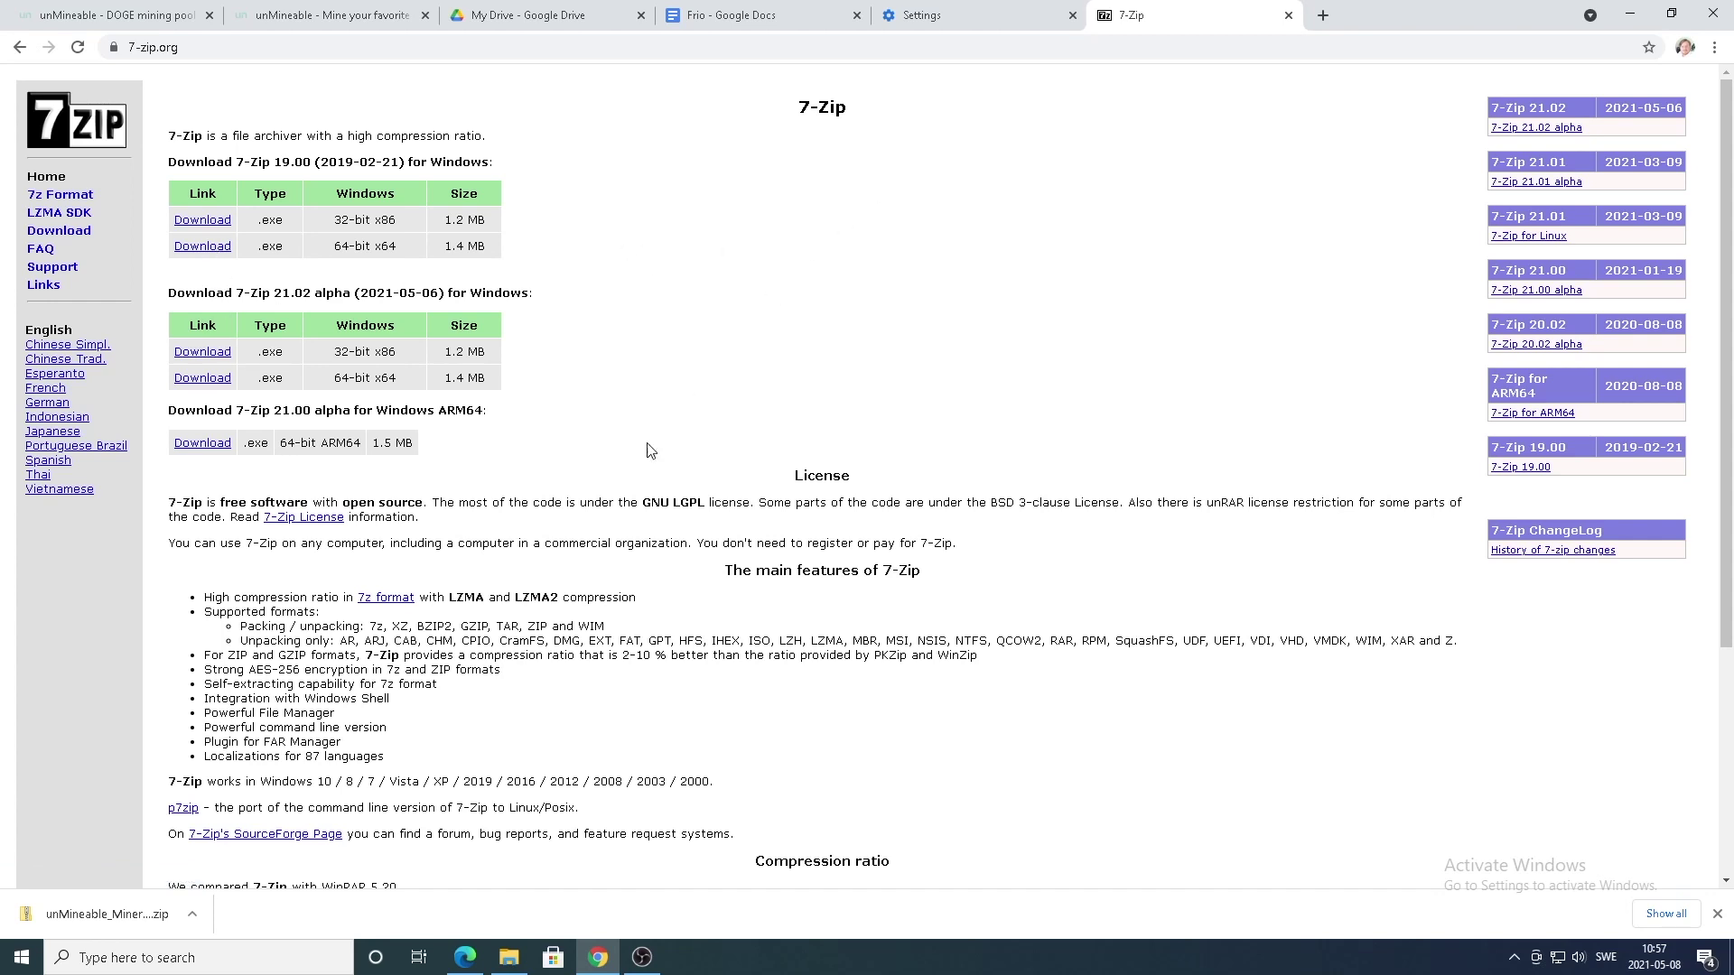
- Open the unMineable folder in Downloads and extract unMineable_Miner_1.0.1-beta-packed.zip with 7-Zip into a folder of the same name
click(1631, 16)
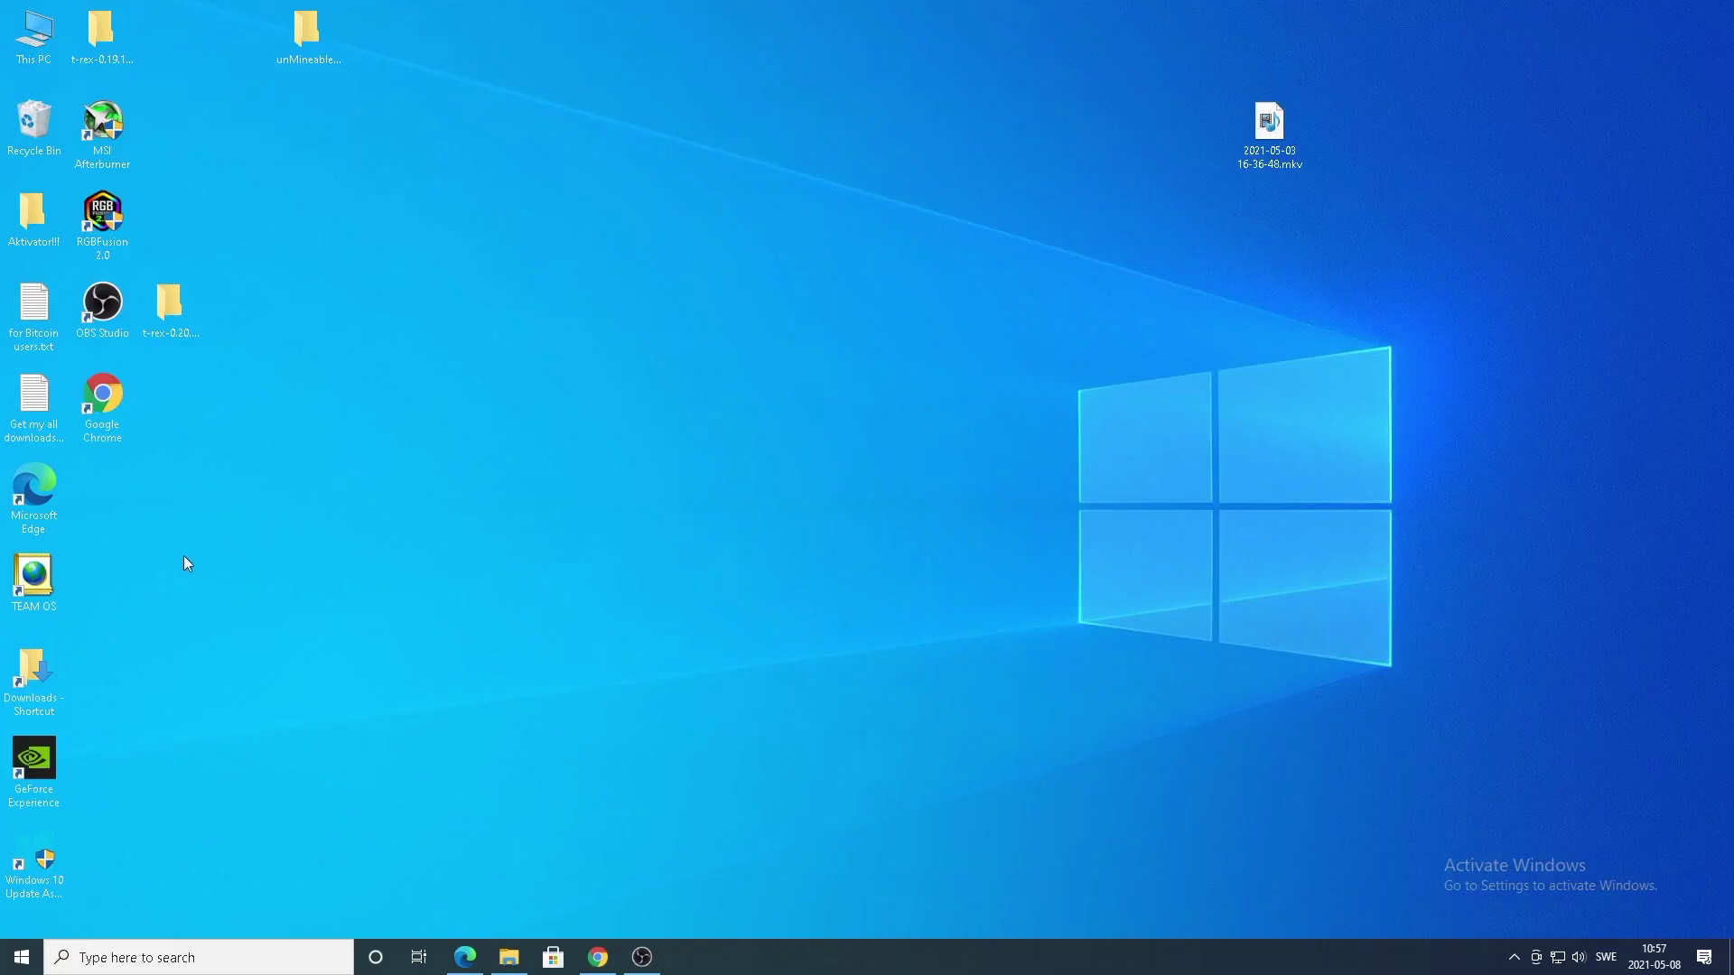
double_click(16, 693)
double_click(592, 366)
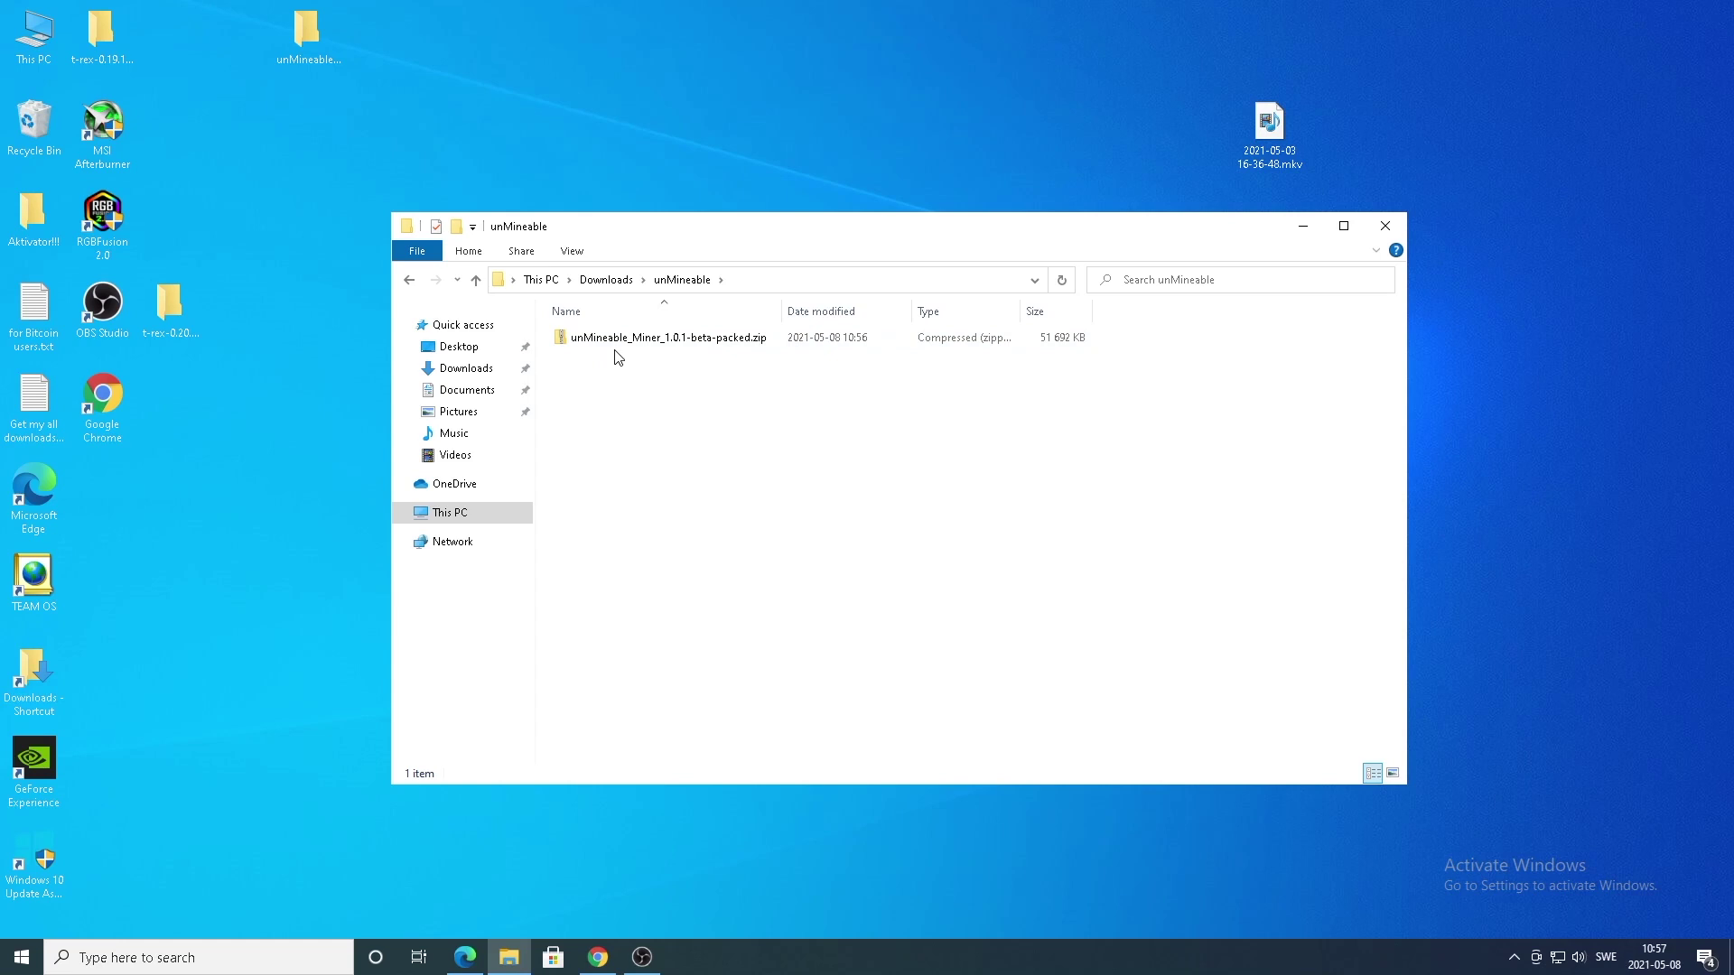
right_click(597, 342)
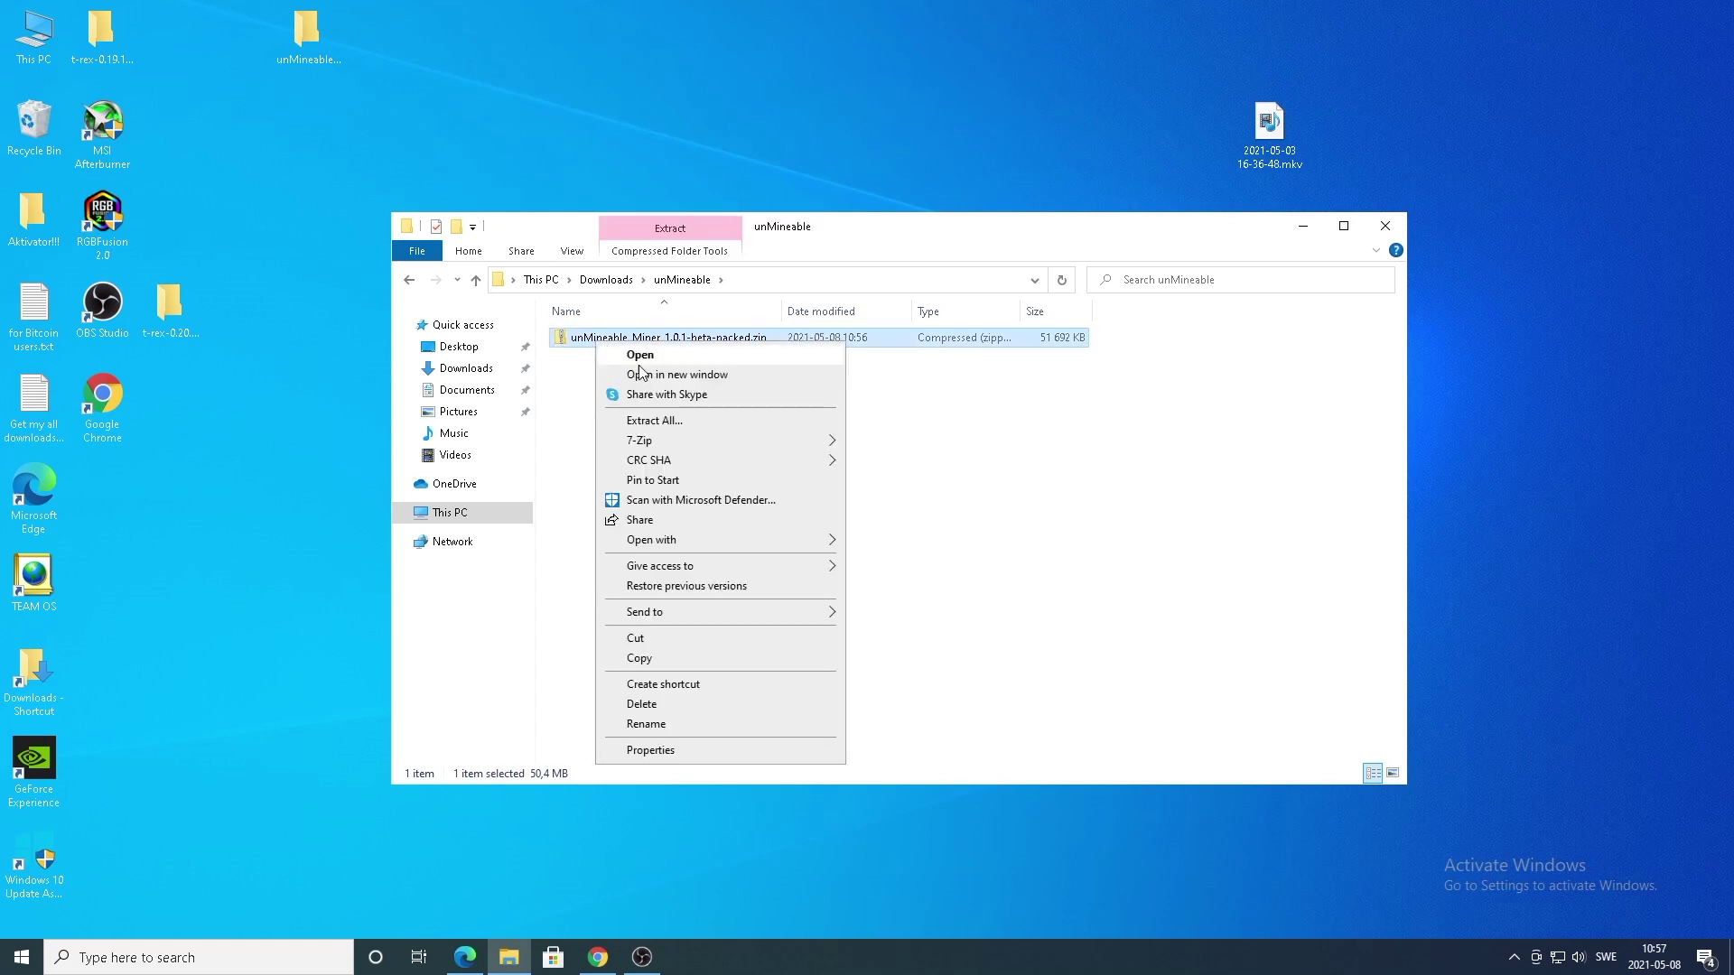
mouse_move(657, 443)
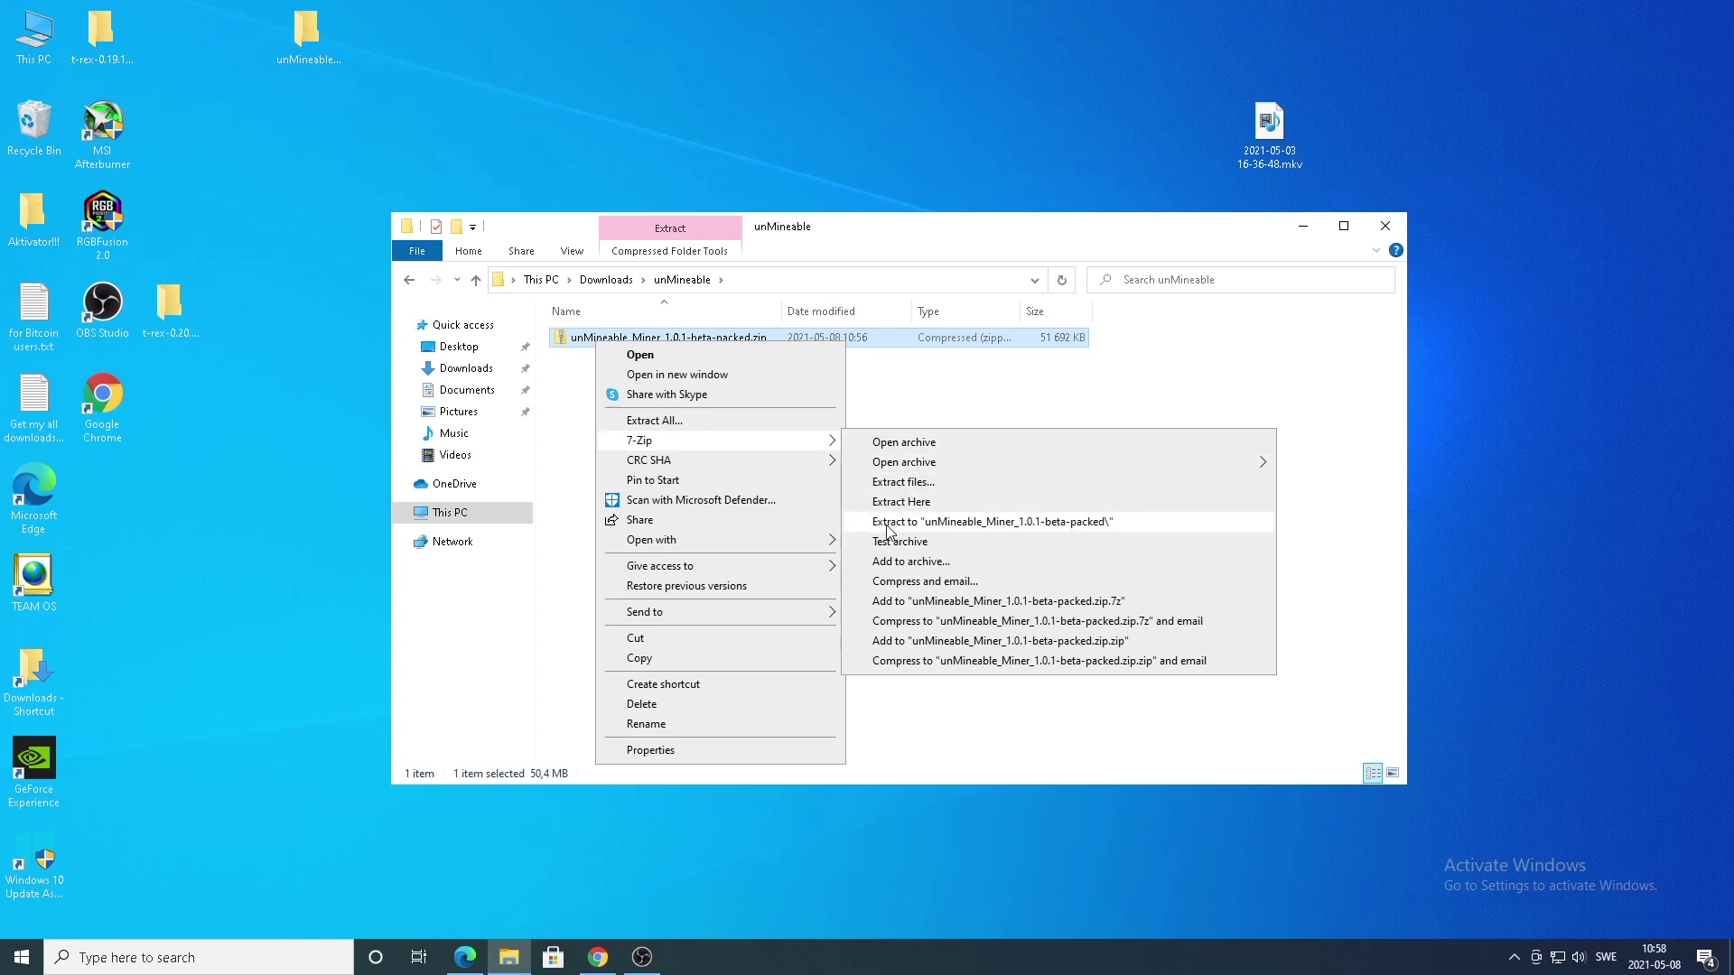
click(952, 525)
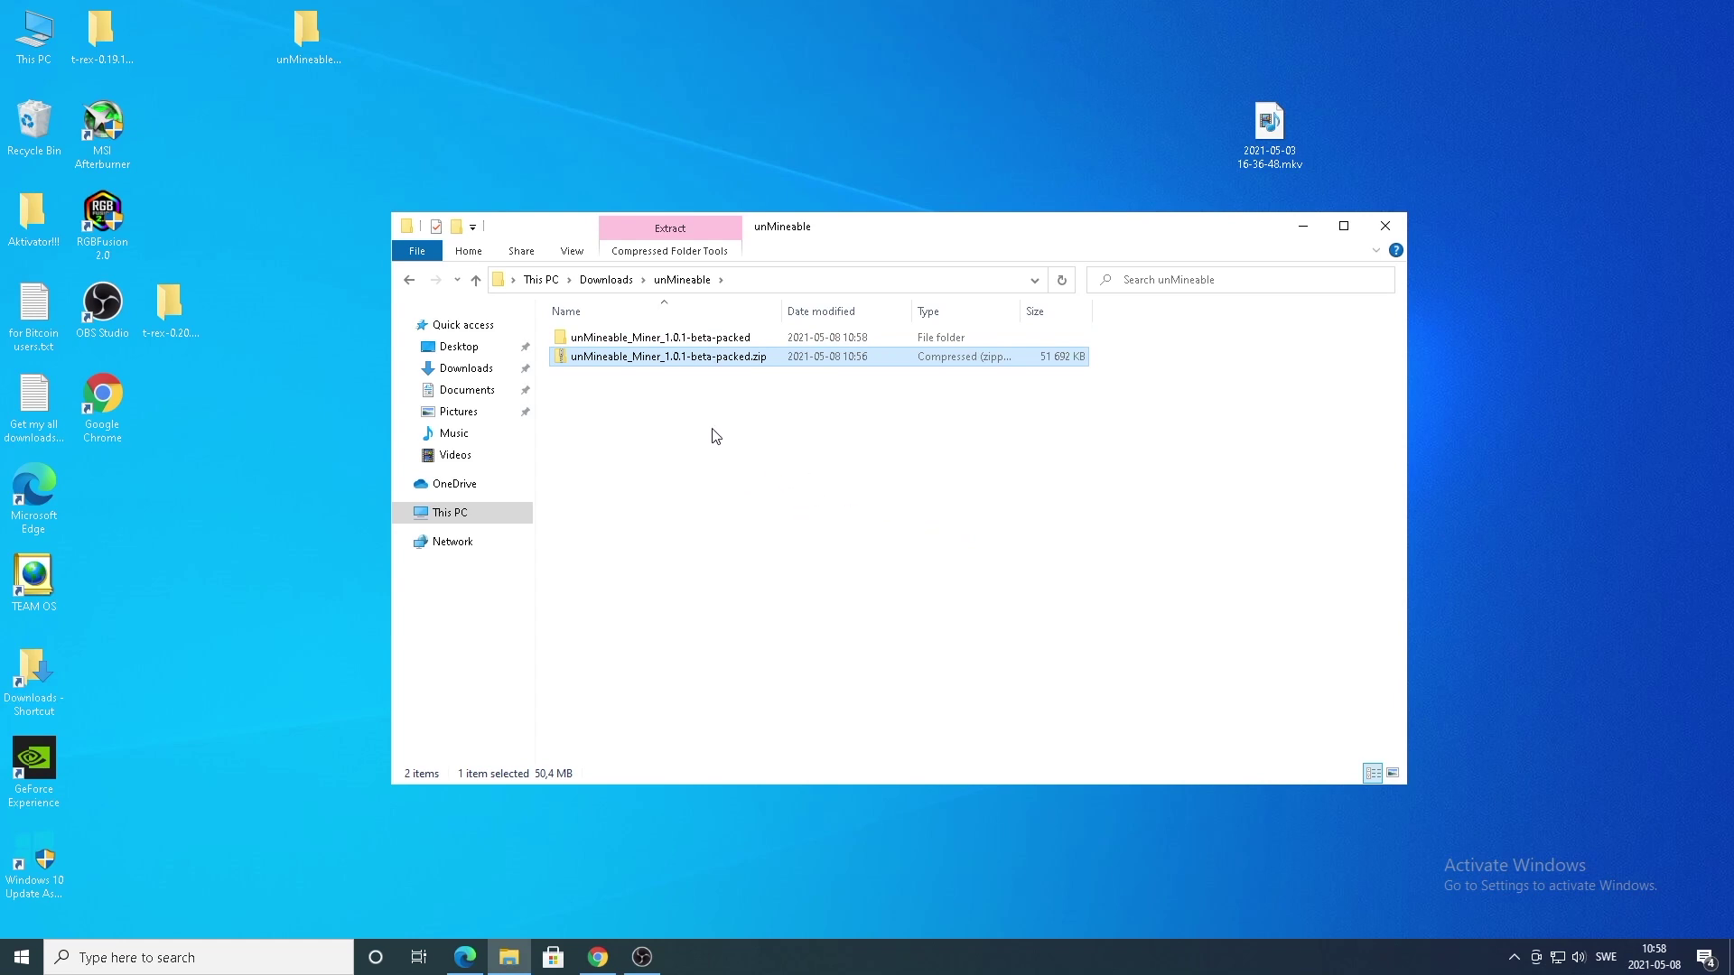
- Run unMineable Miner 1.0.1-beta-packed.exe from the extracted folder and close the File Explorer window
double_click(604, 344)
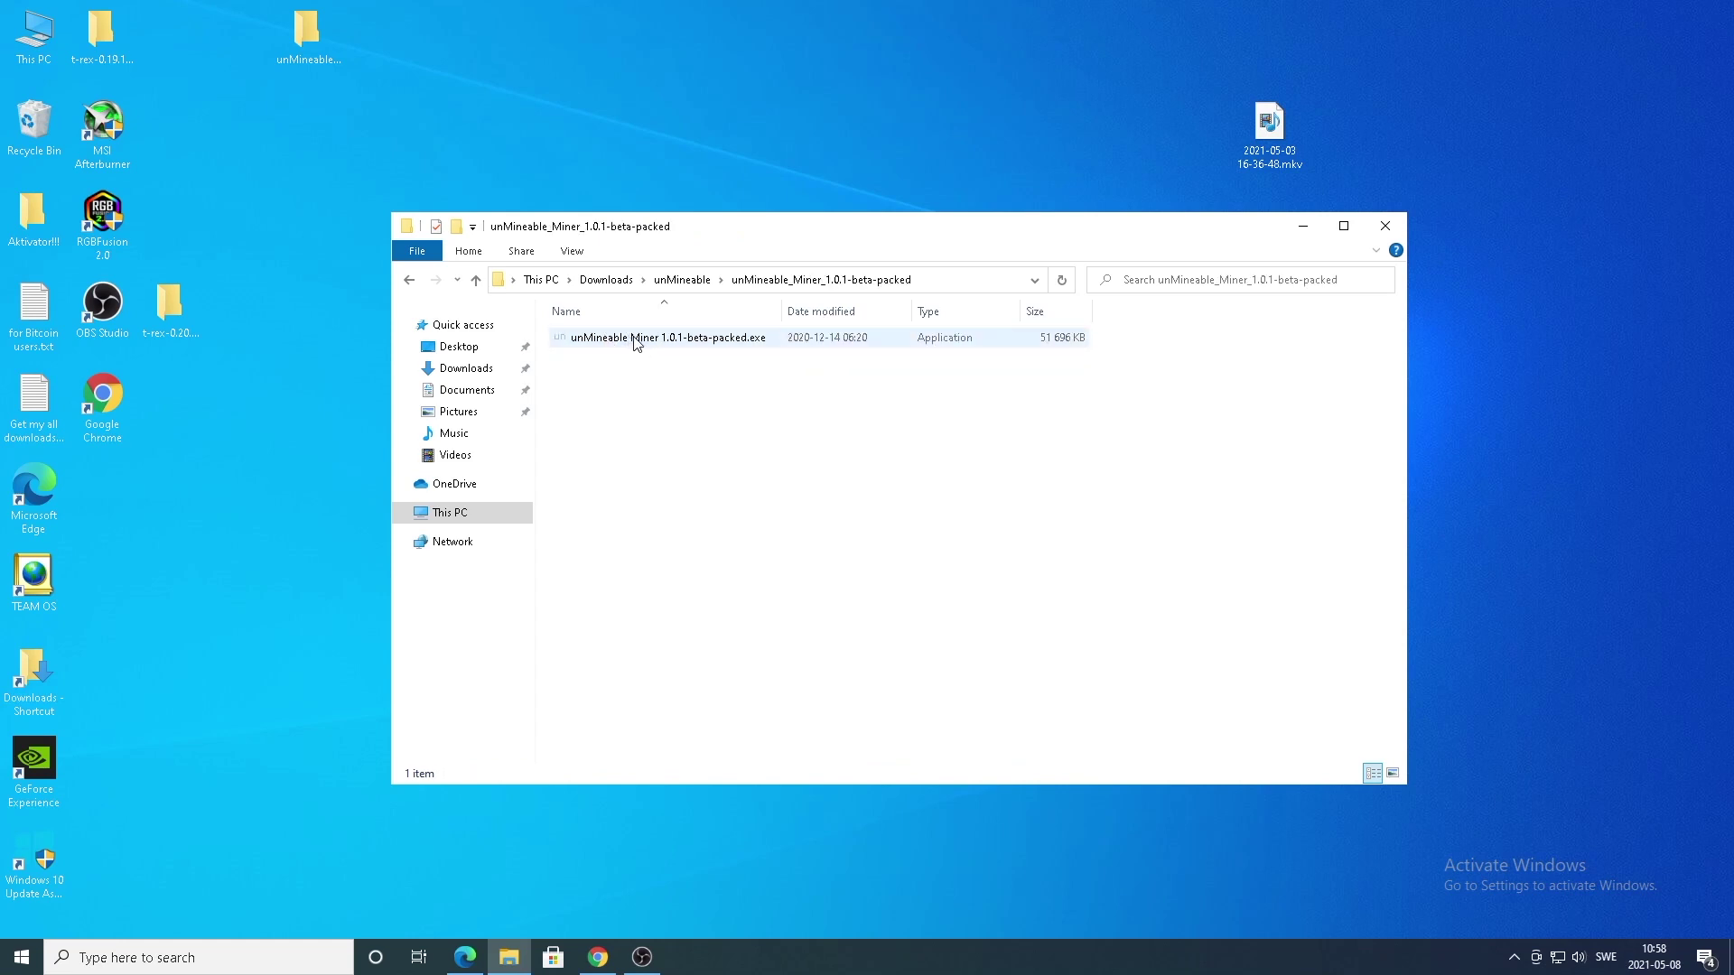
double_click(636, 339)
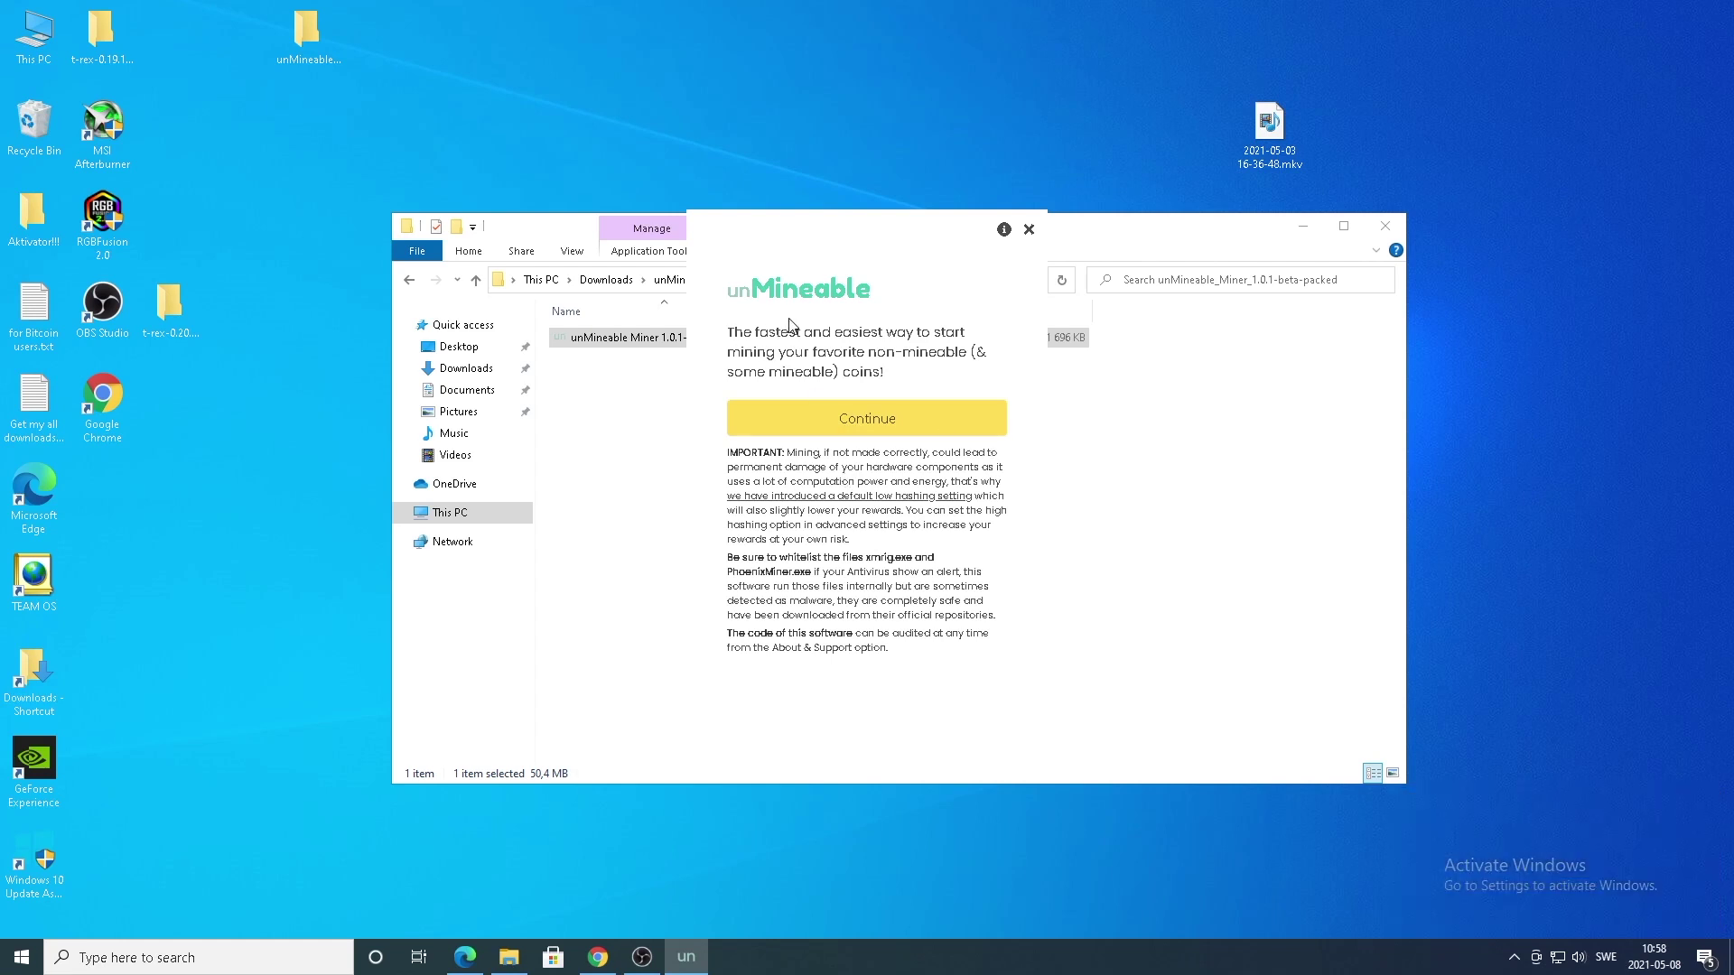
click(1387, 233)
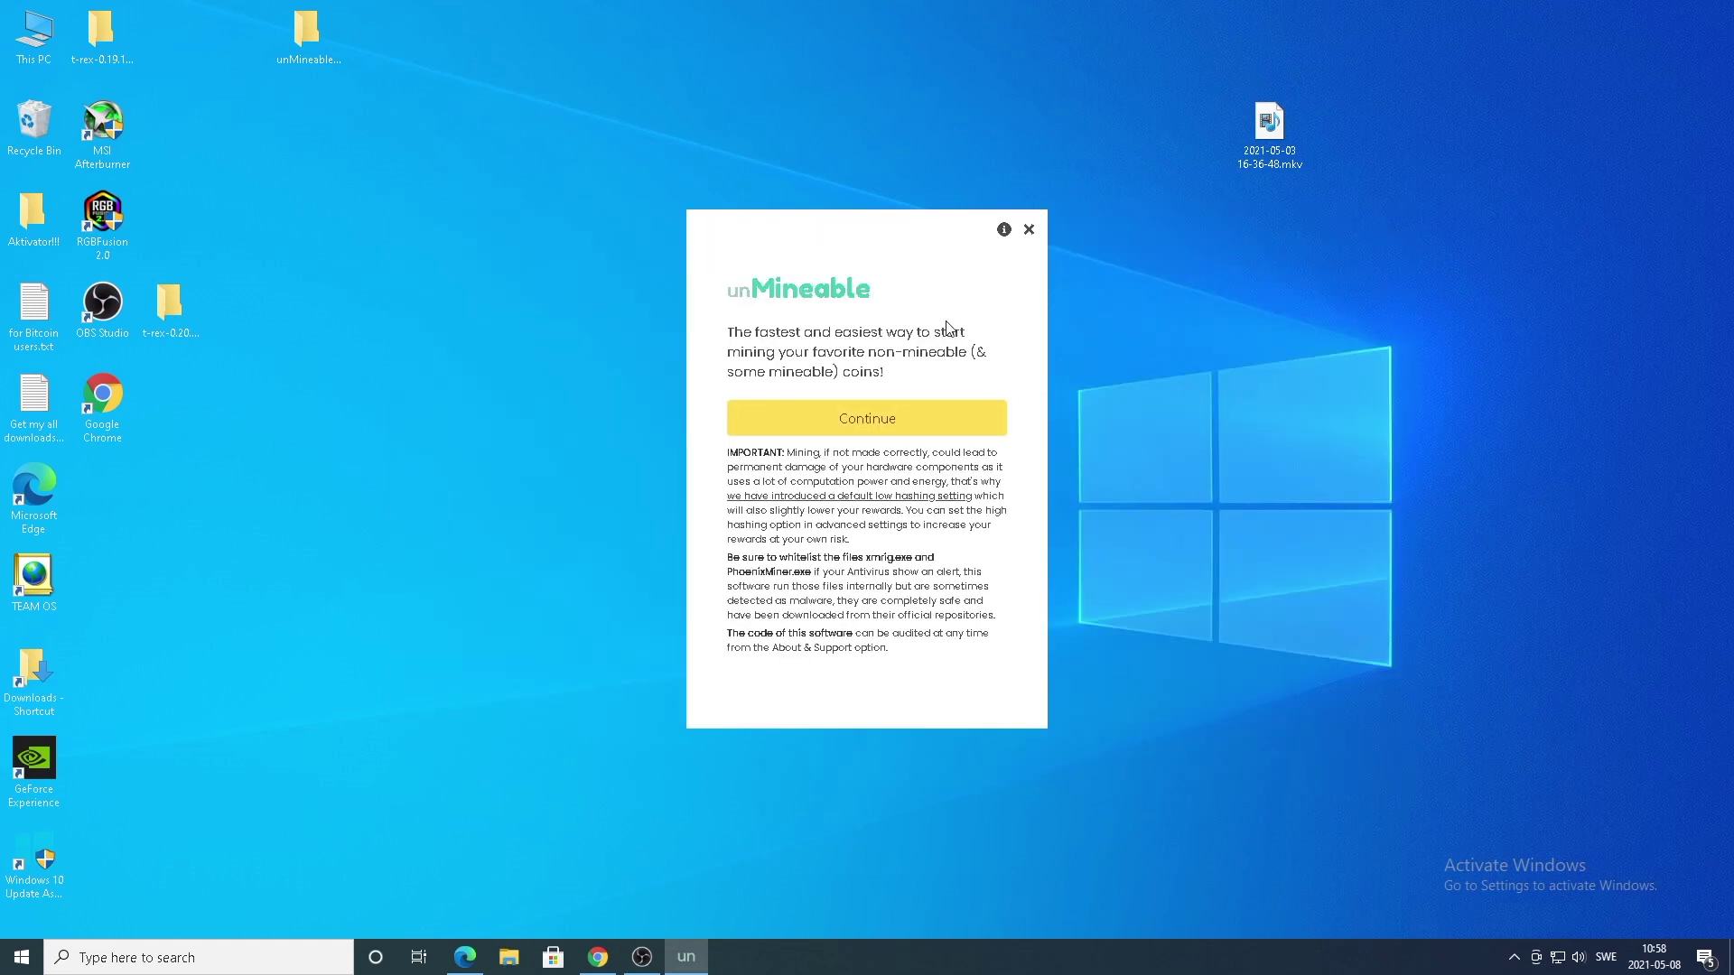
- Continue with Graphics Card (GPU) as the mining hardware and select Dogecoin DOGE as the coin
click(870, 418)
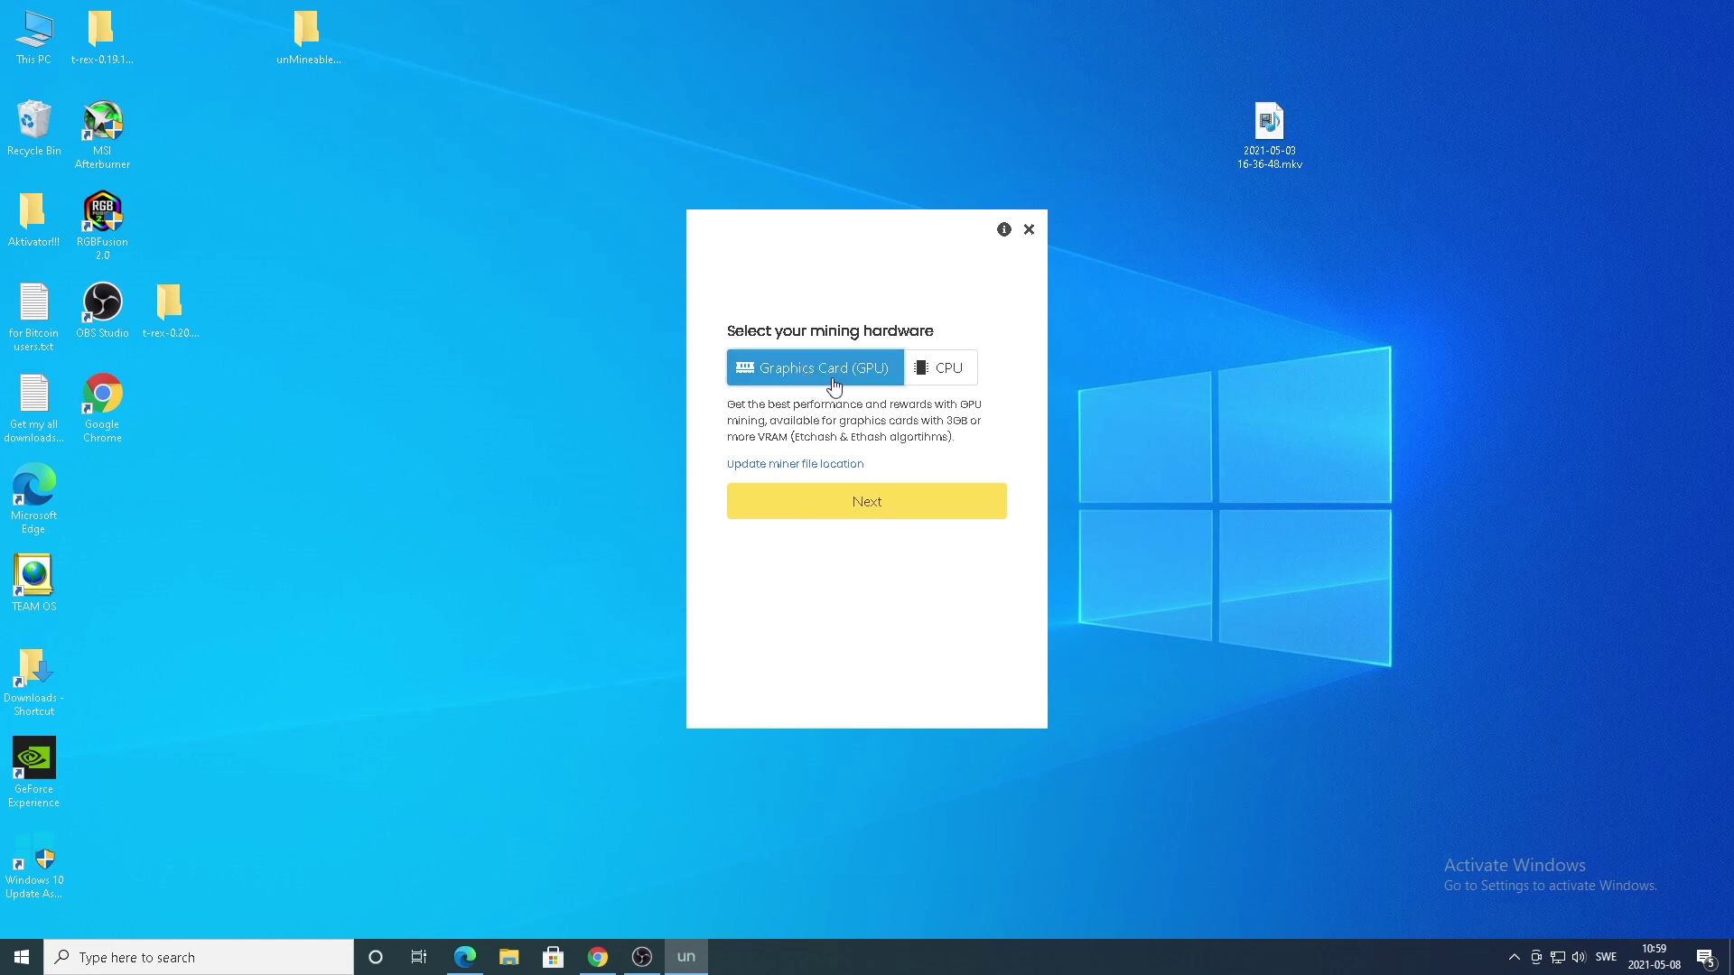
click(859, 499)
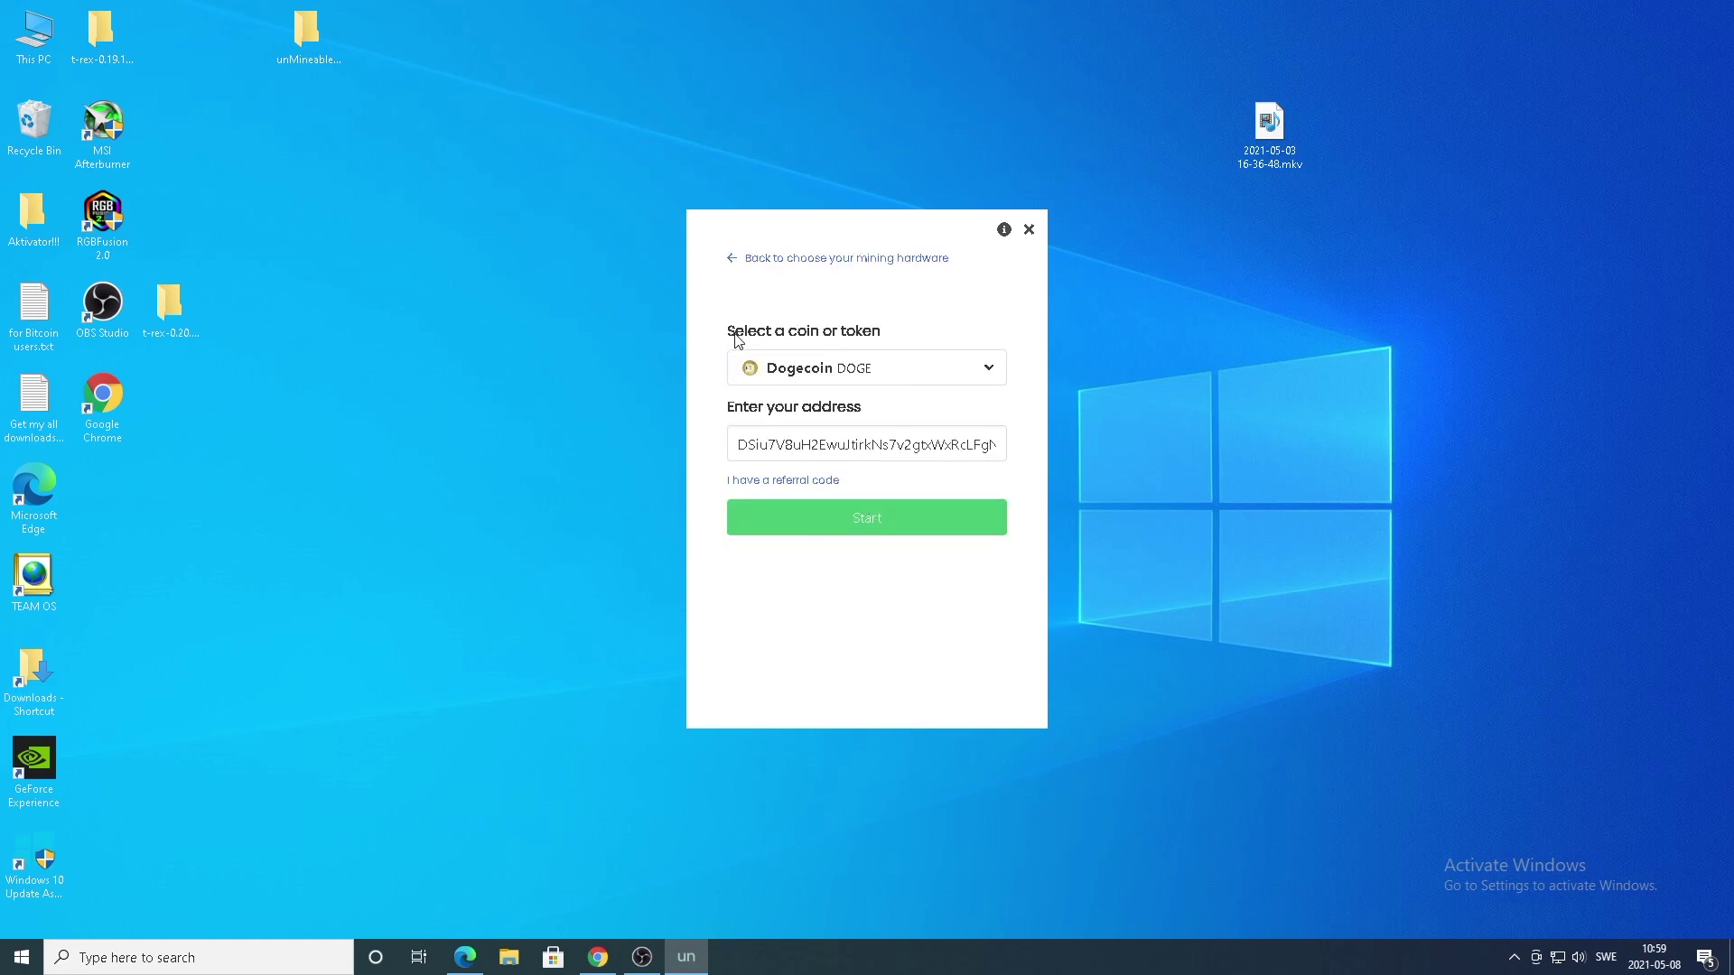
click(989, 371)
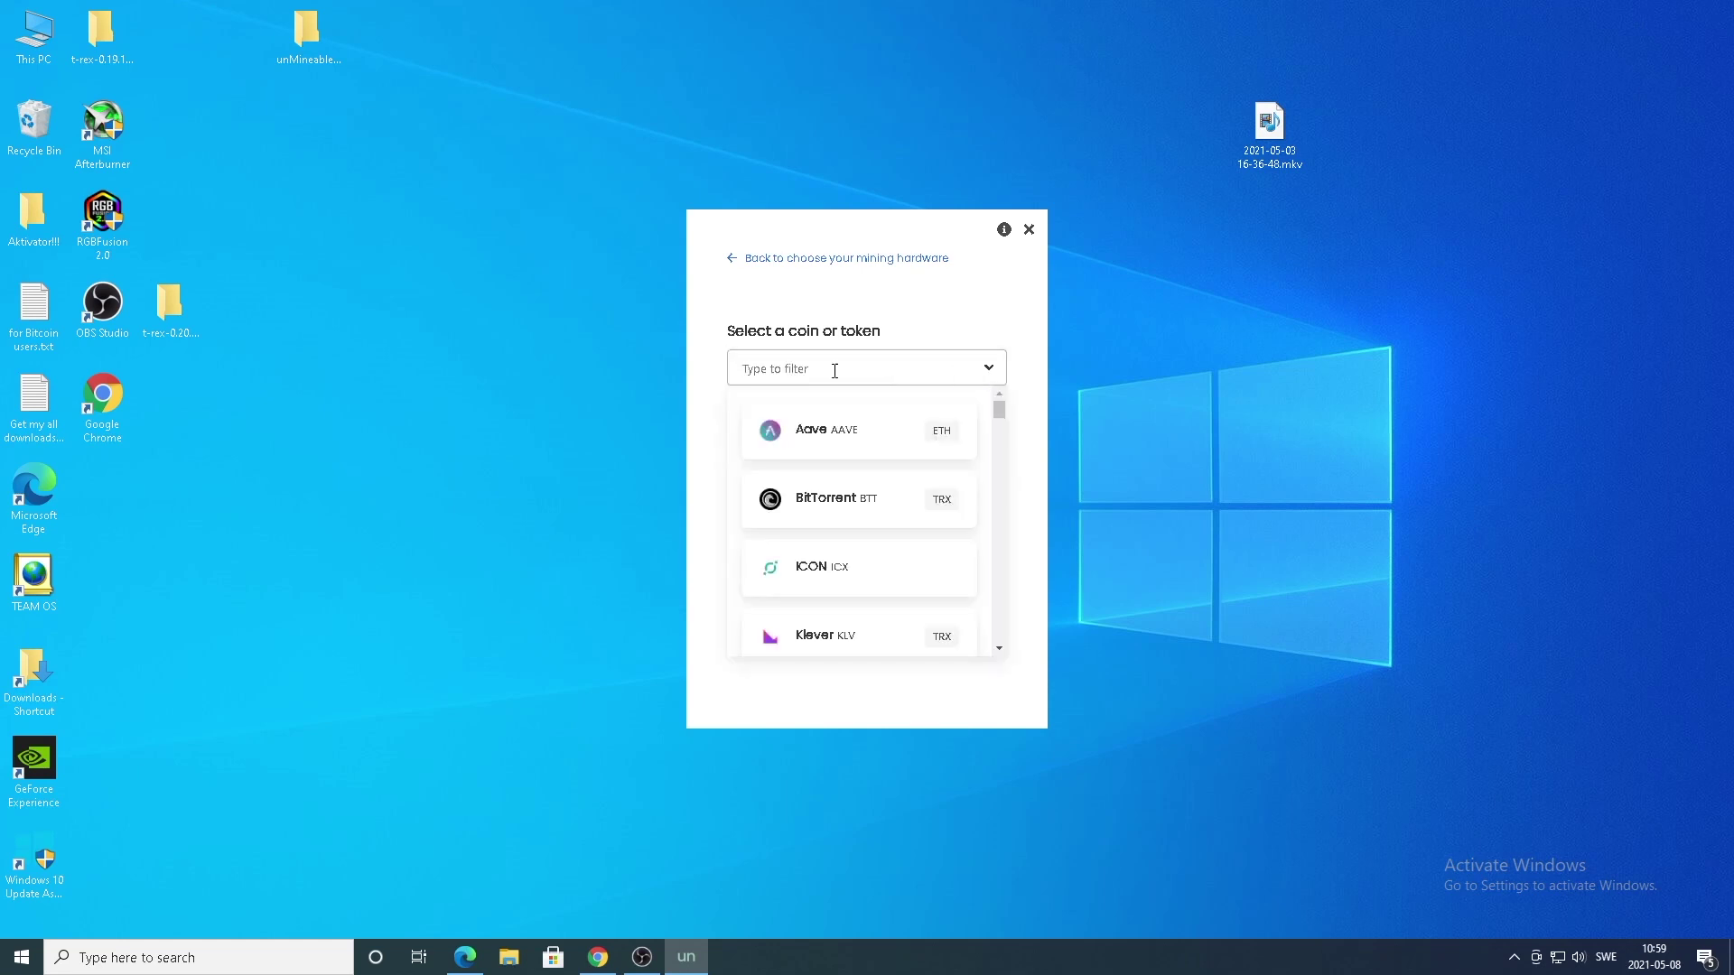
text(dog)
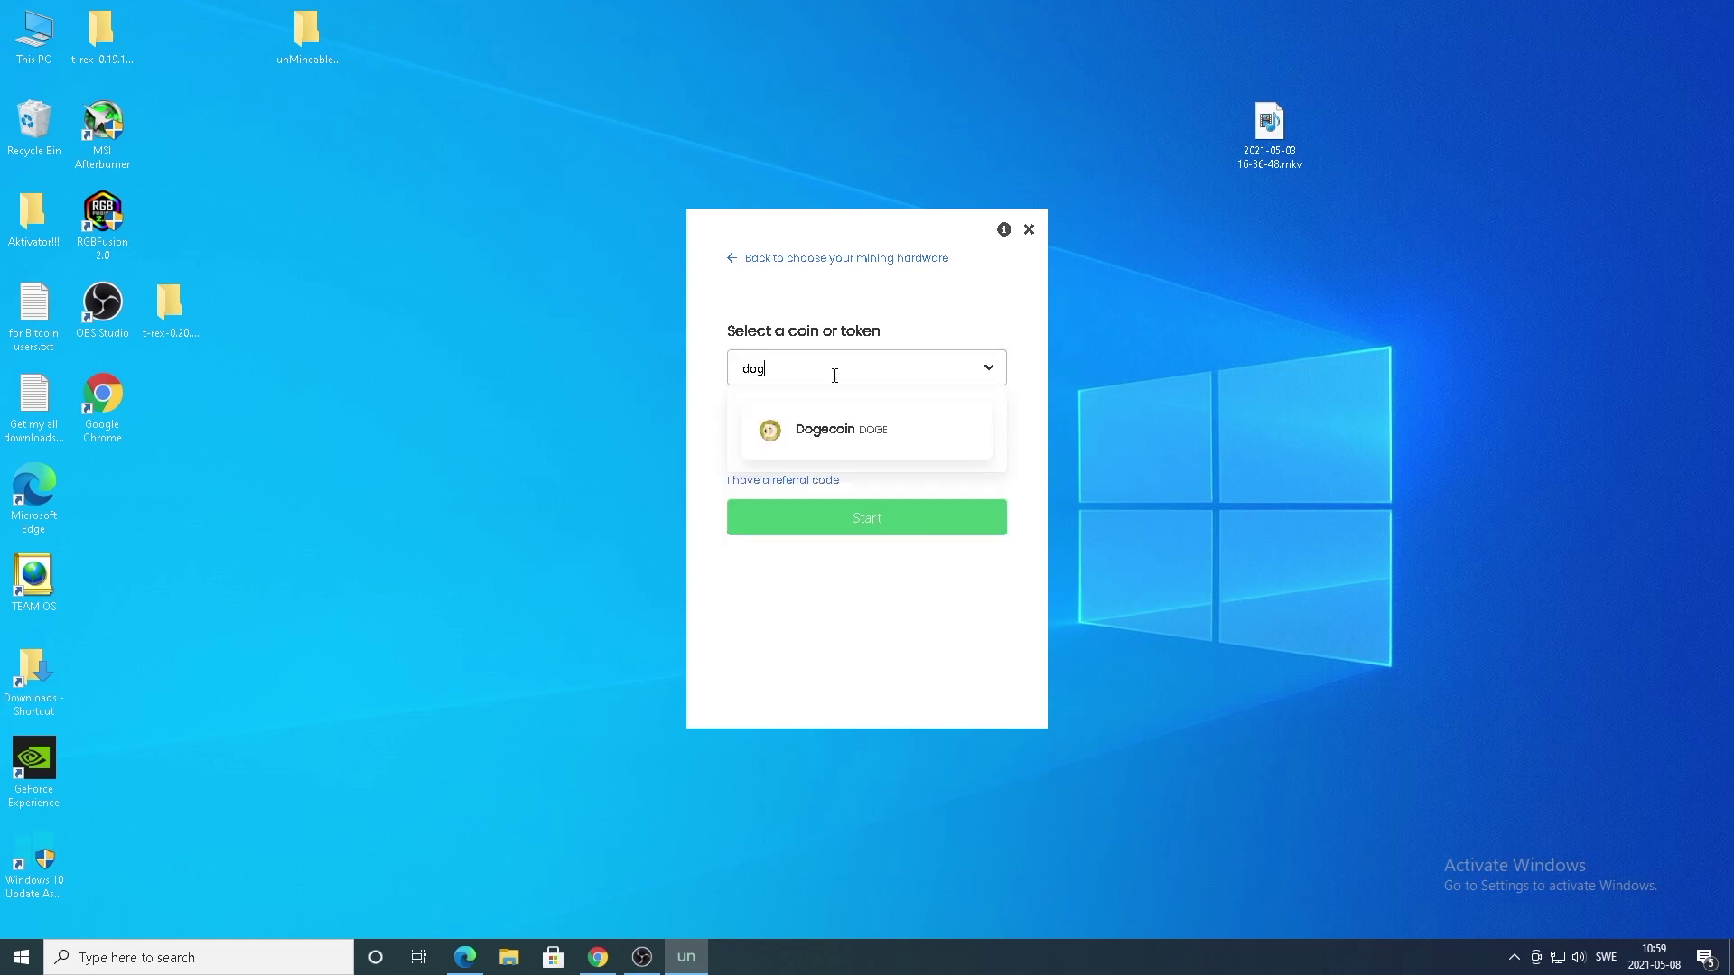
click(828, 442)
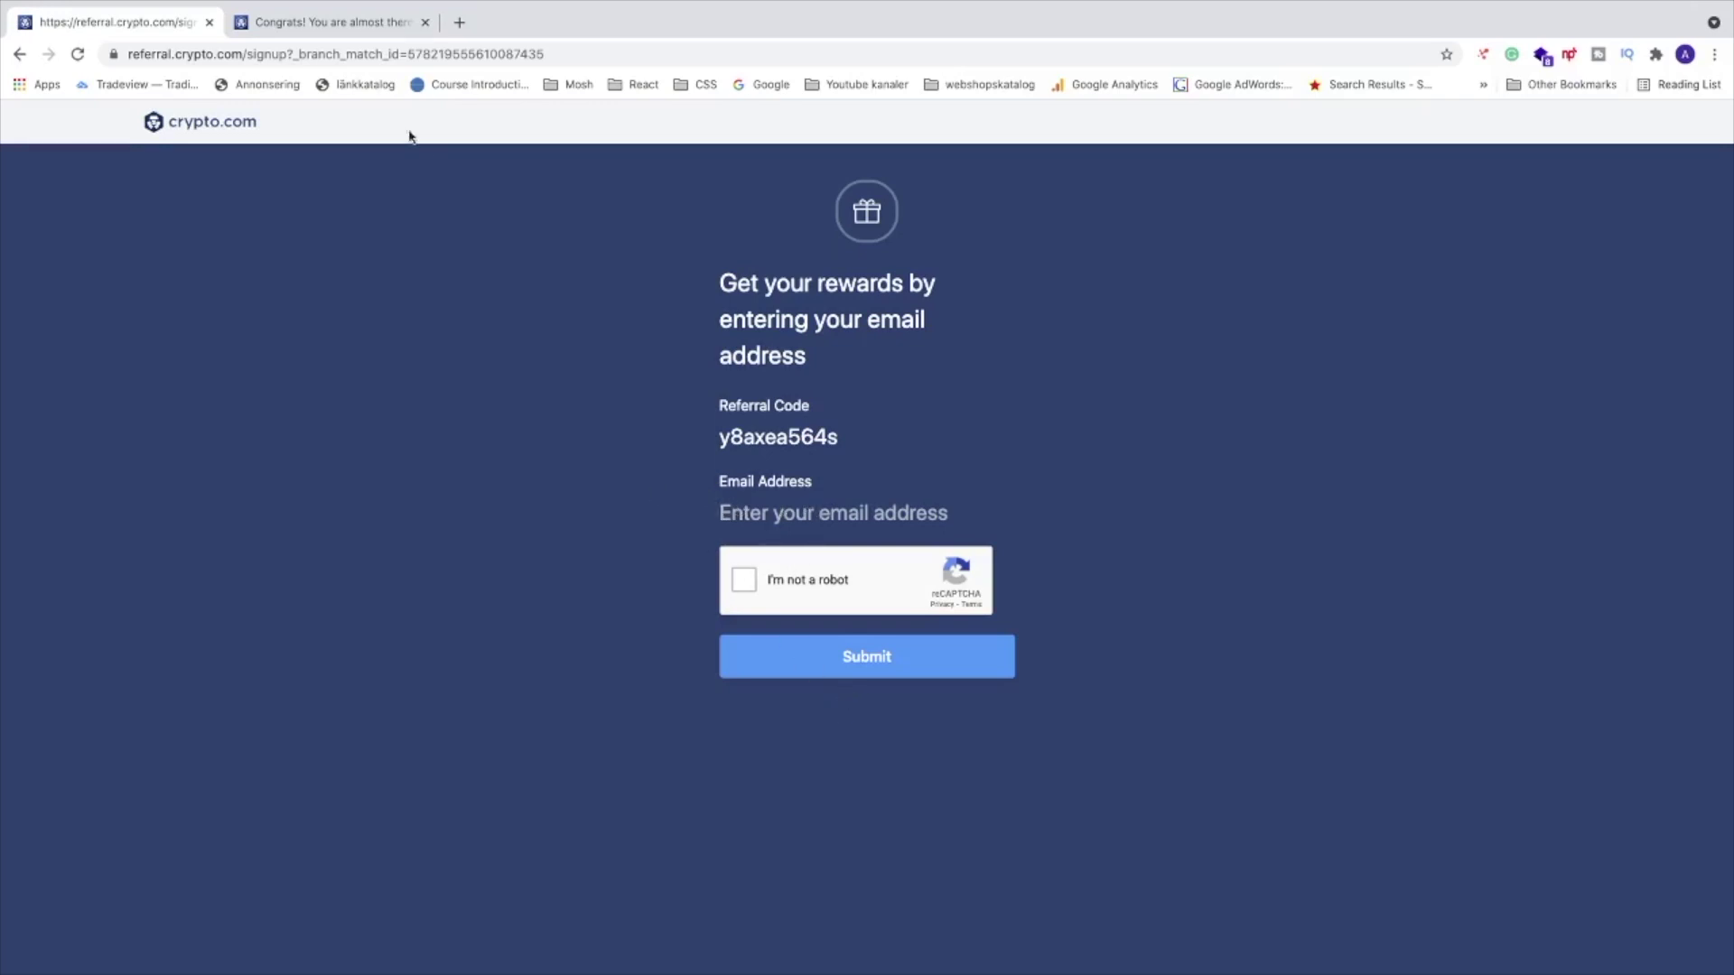
- View the Crypto.com sign-up confirmation page, switch to the Crypto.com mobile app and open the list of cryptocurrencies for deposit
click(351, 25)
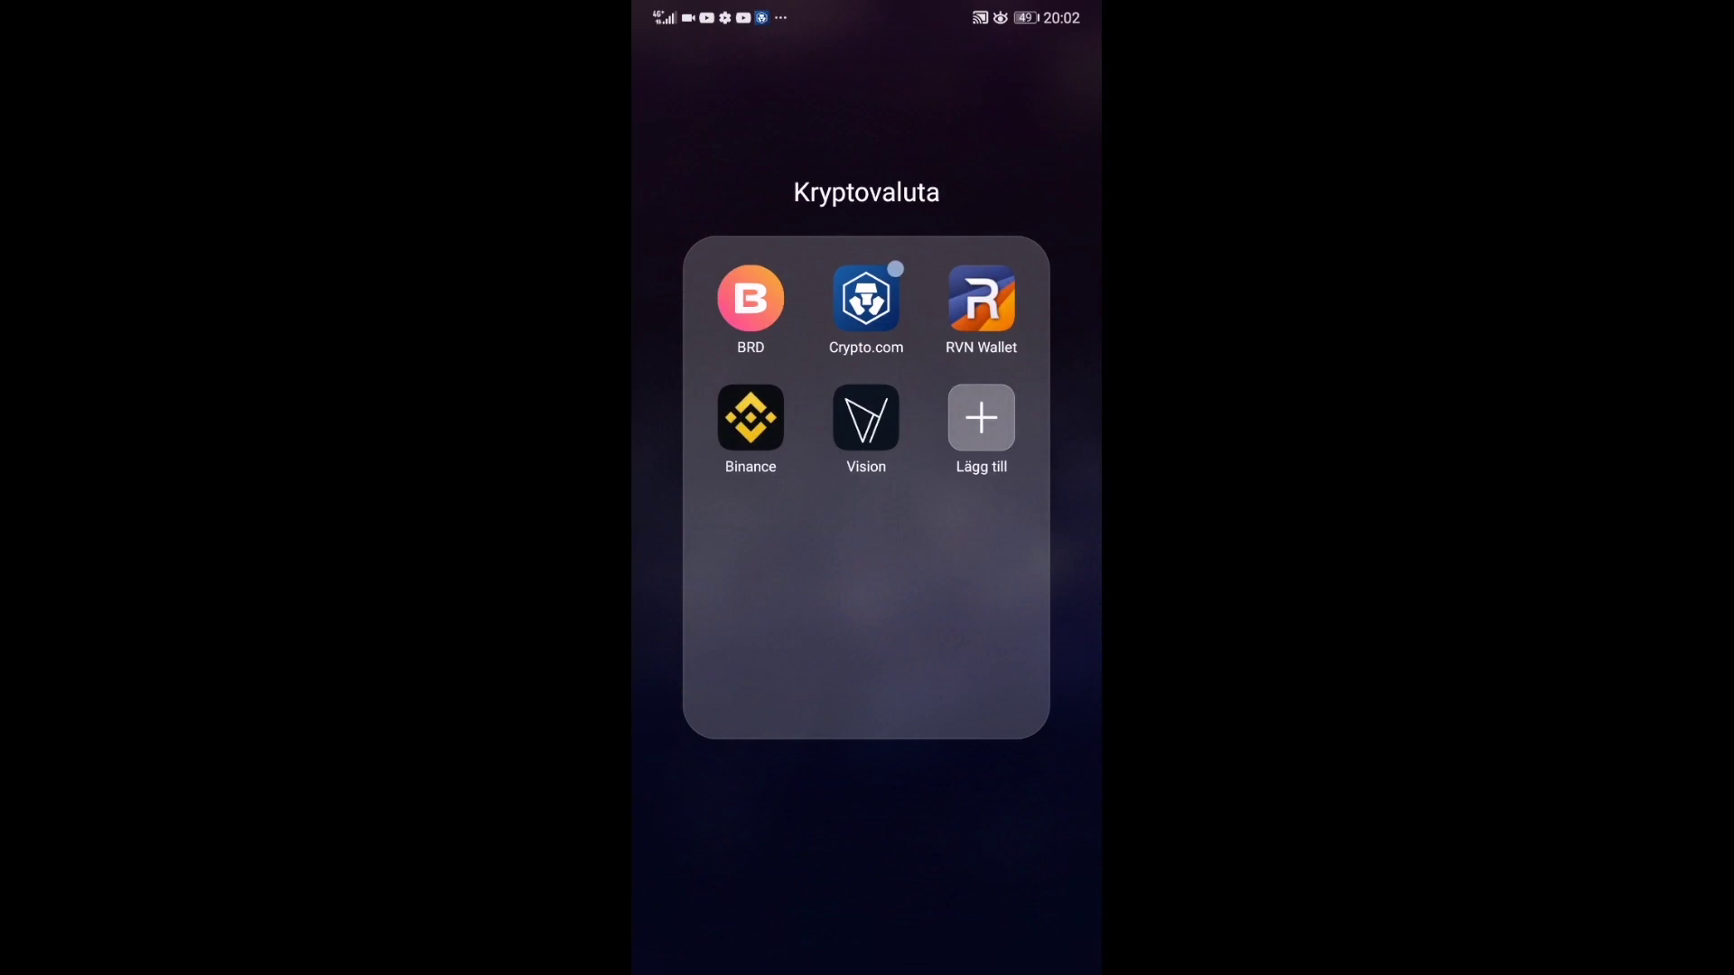
click(866, 299)
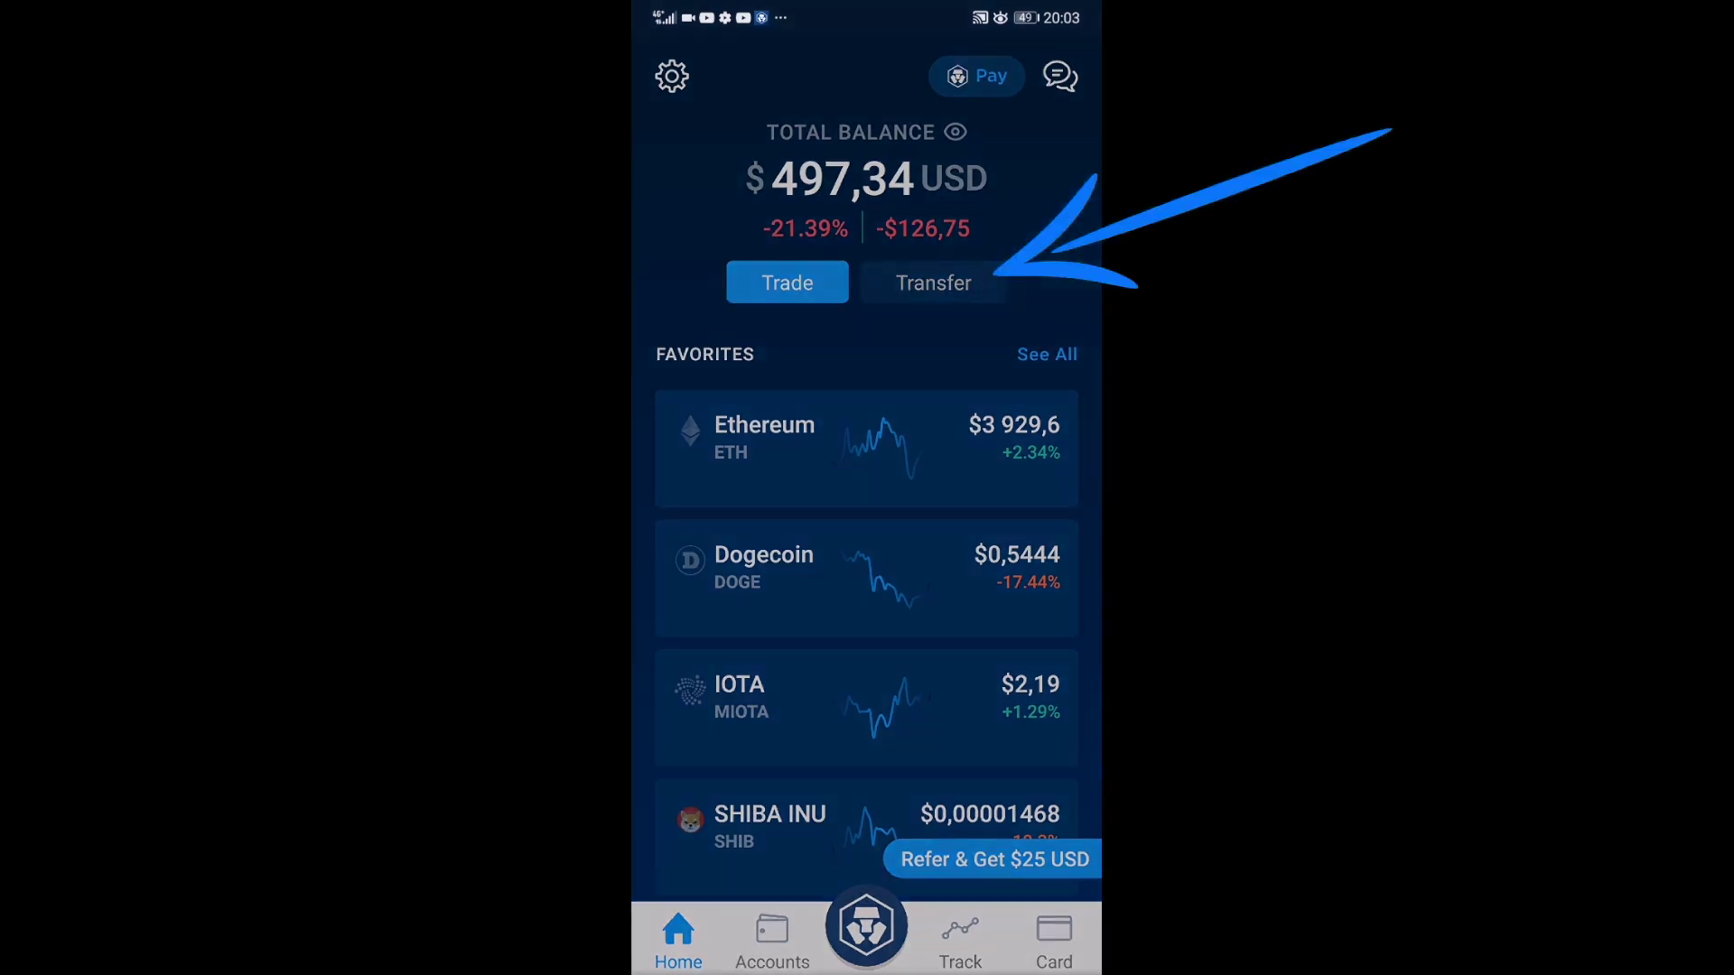
click(934, 283)
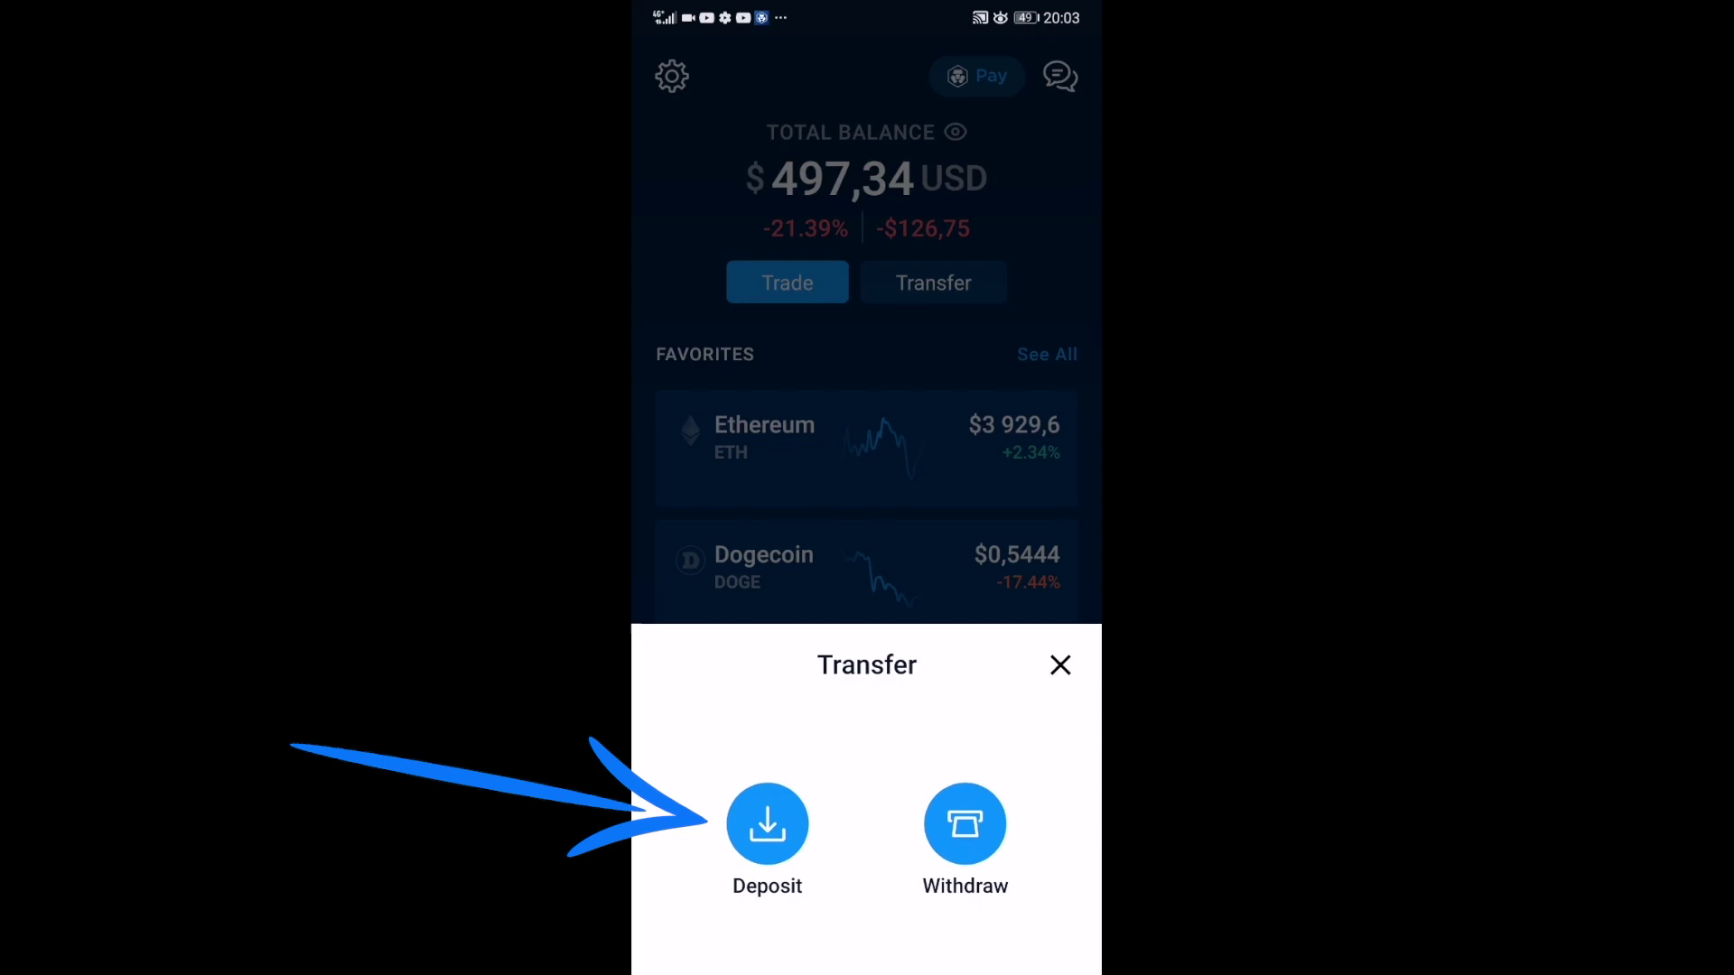
click(768, 823)
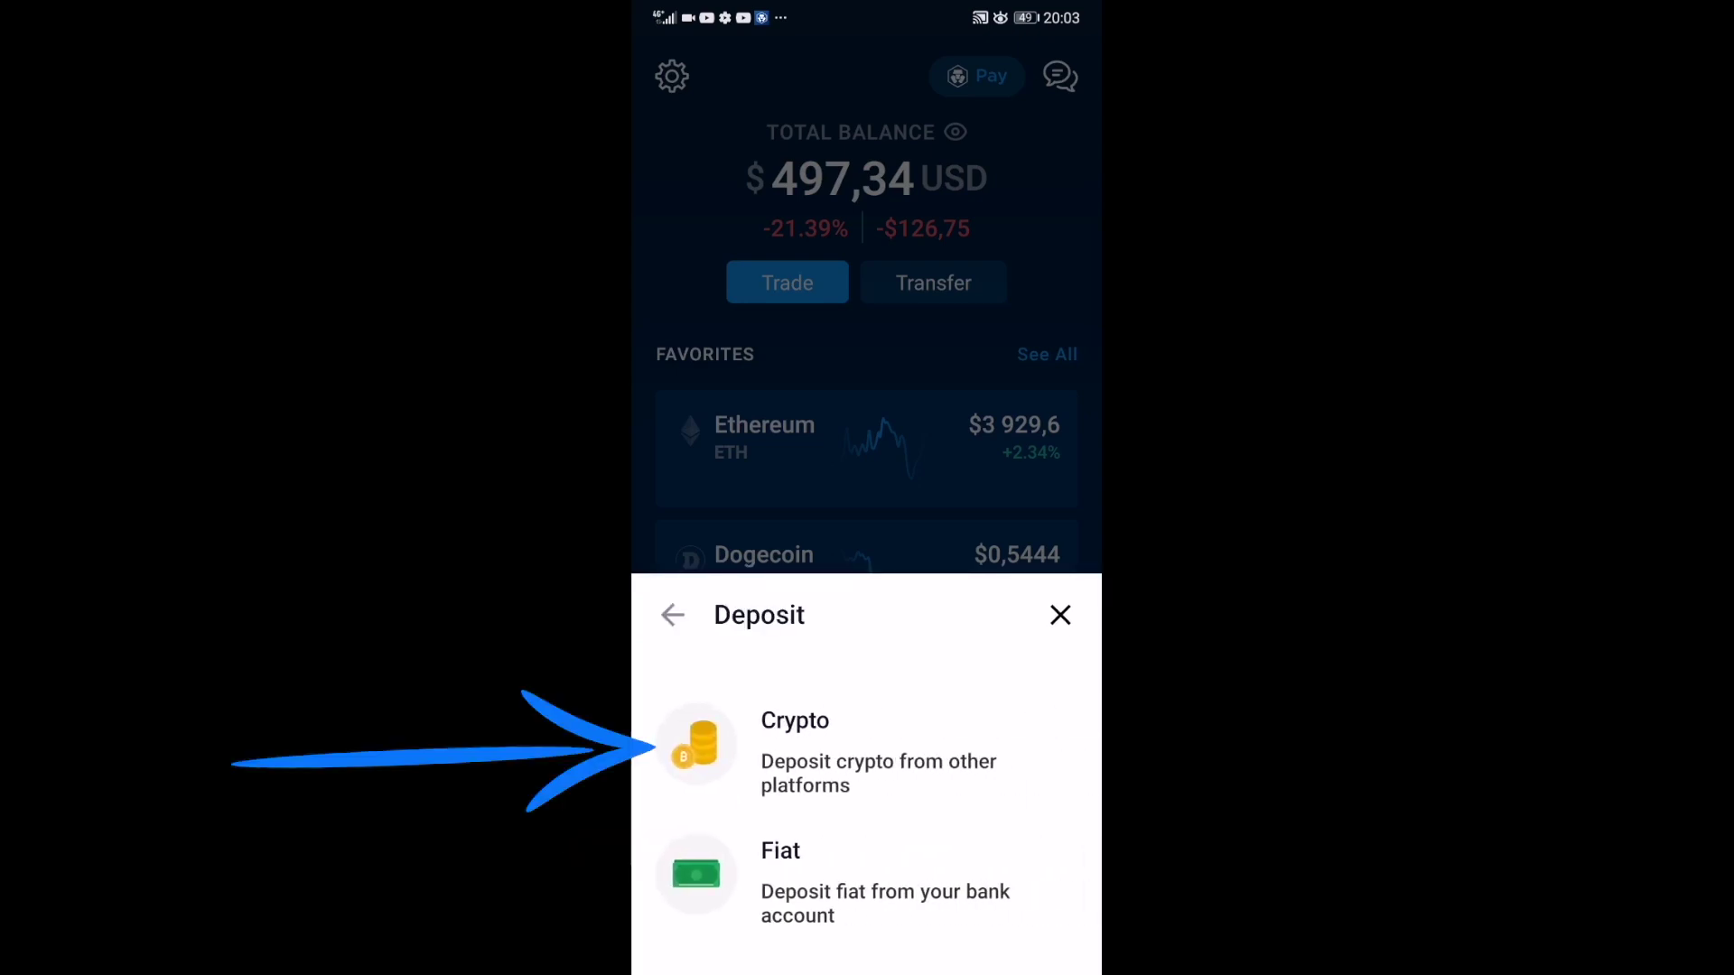
click(795, 750)
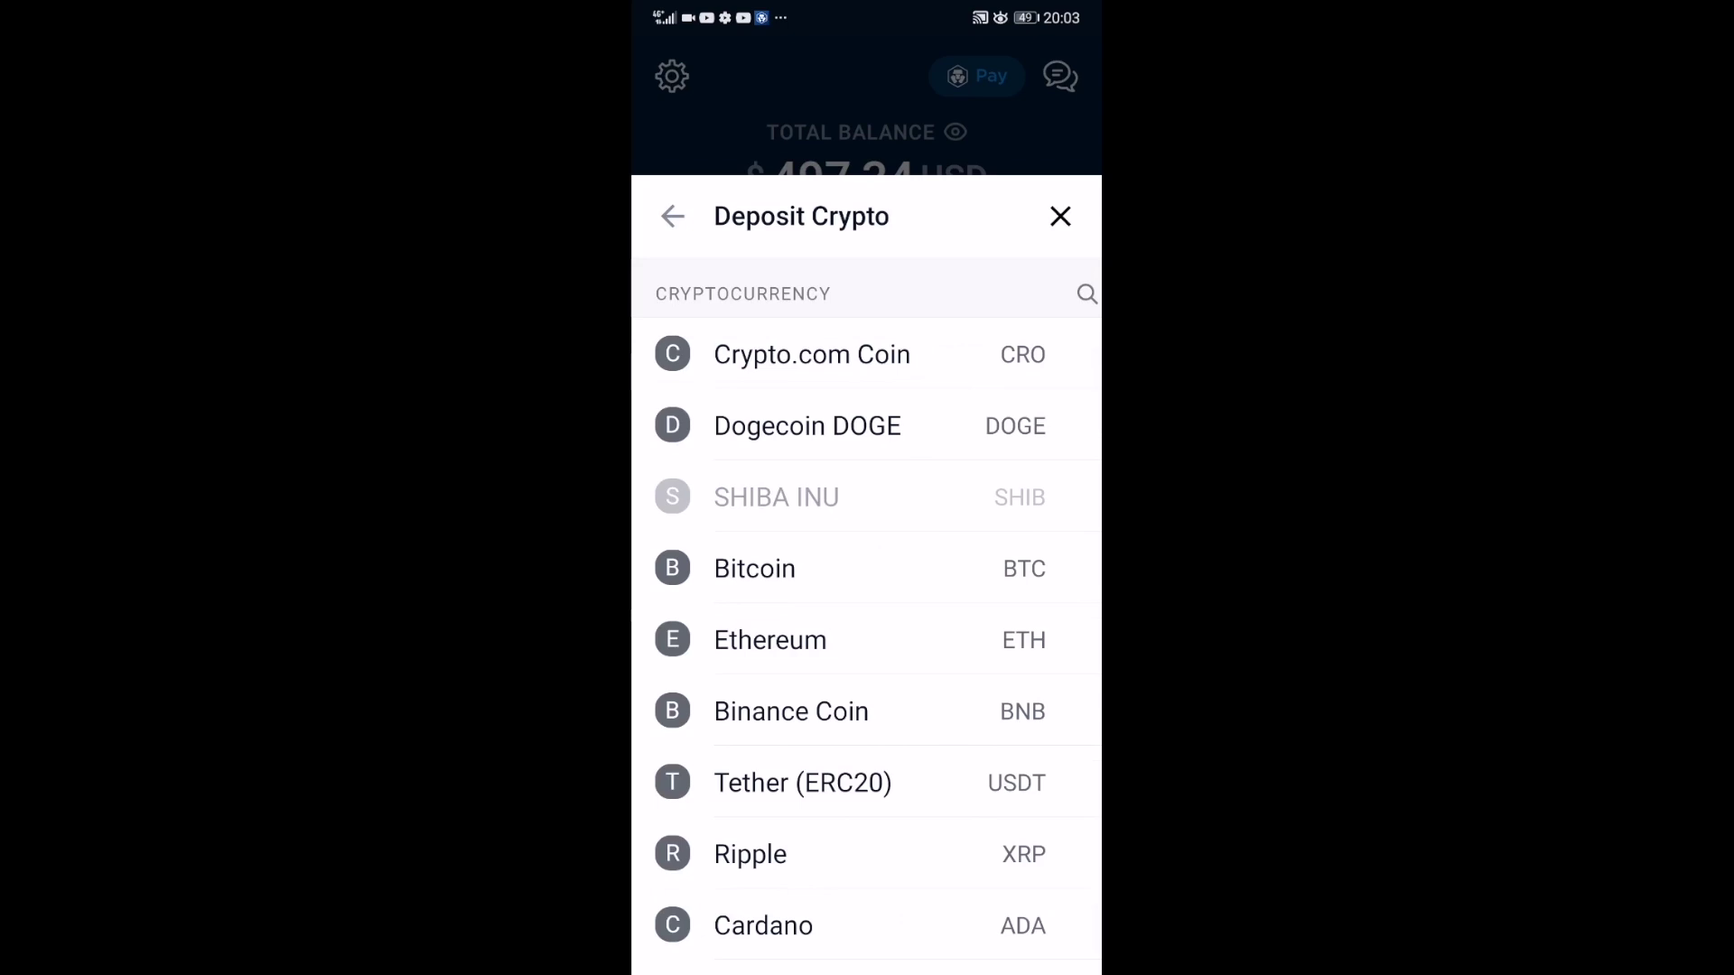
- Find Dogecoin by searching for dog, open its deposit details, and copy and share the DOGE wallet address
click(1086, 293)
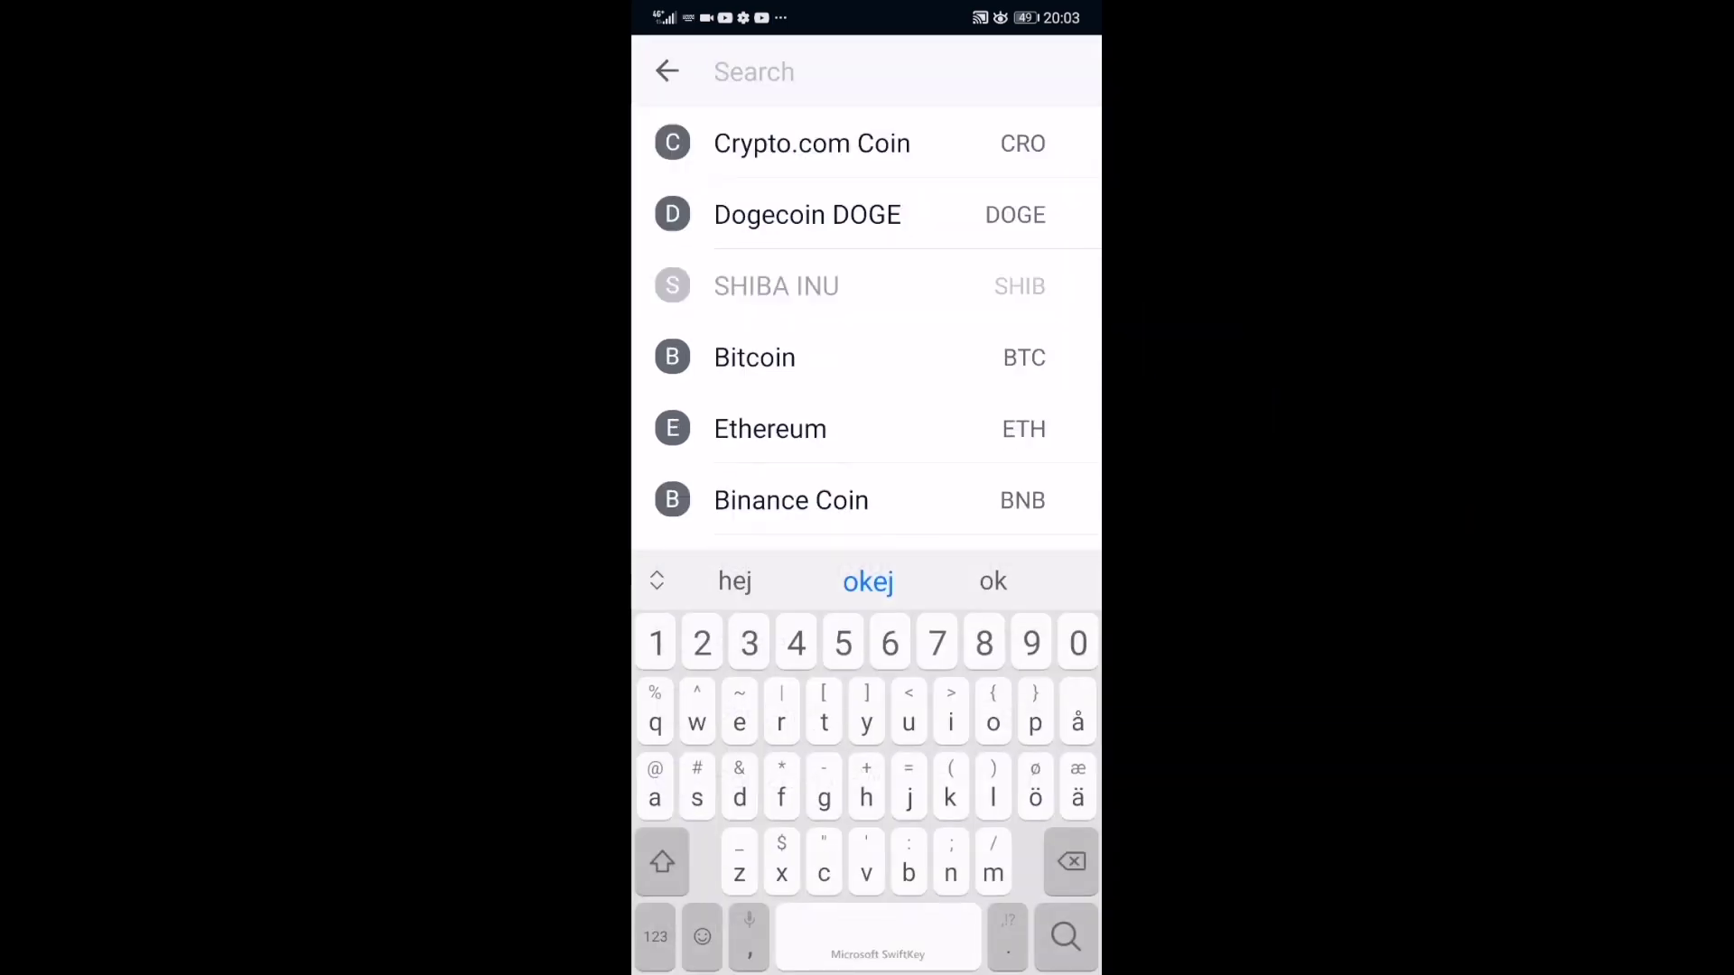
text(dog)
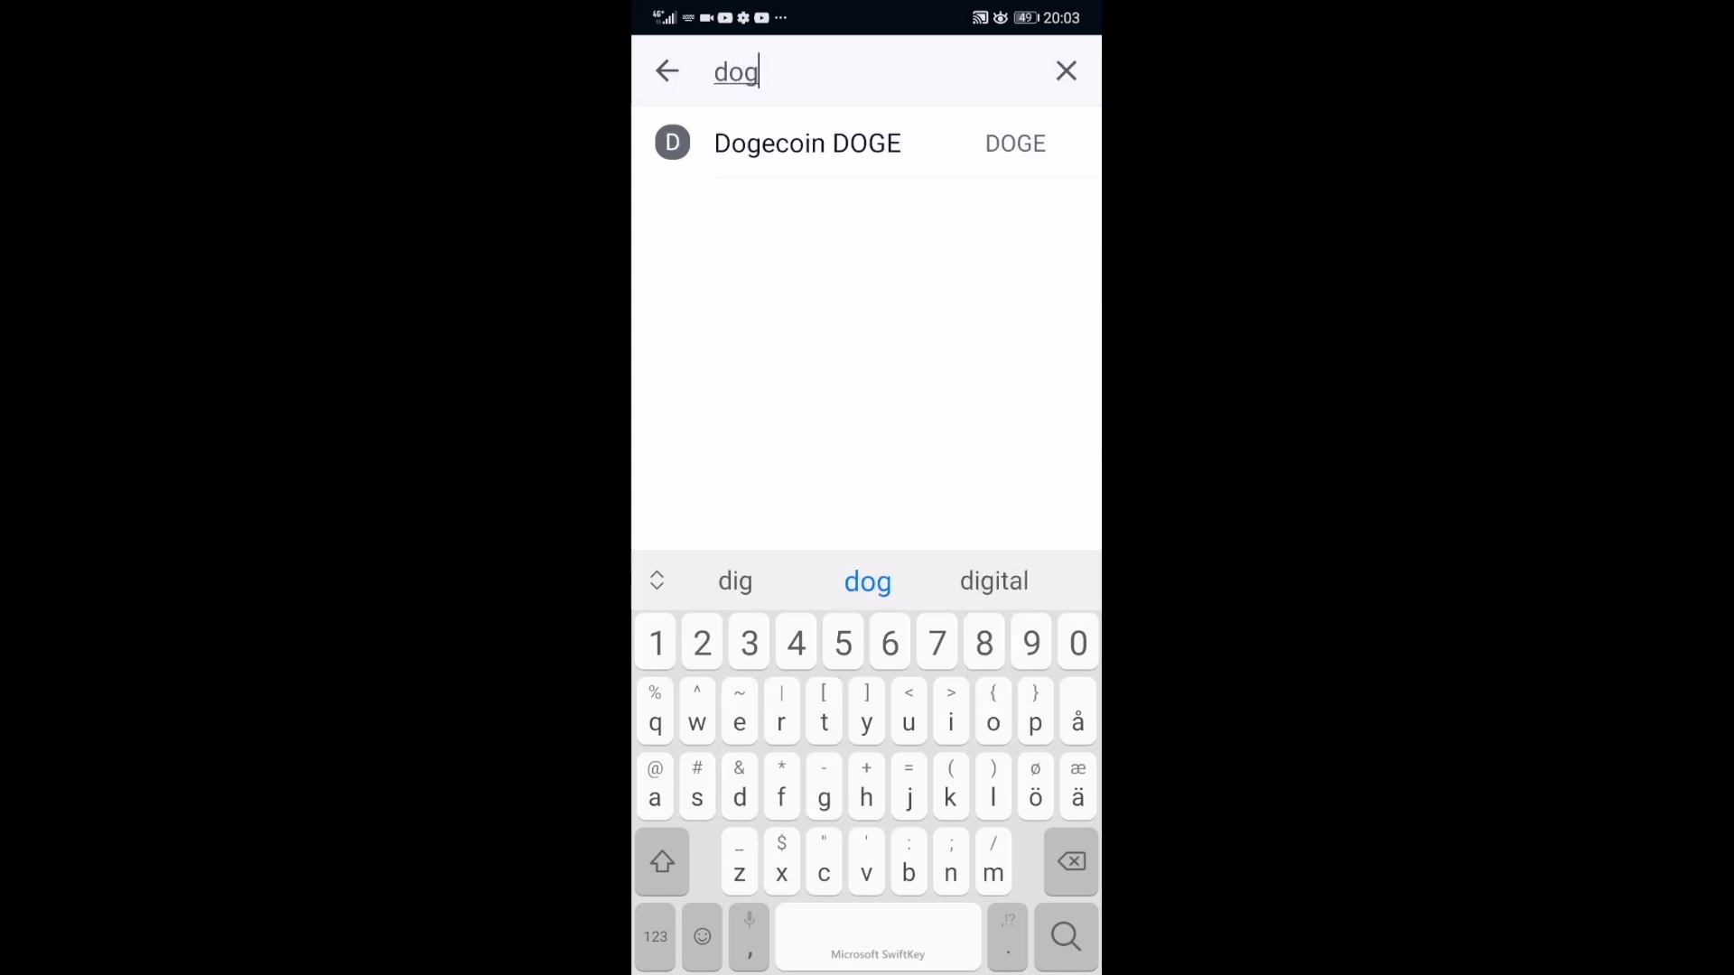
click(807, 142)
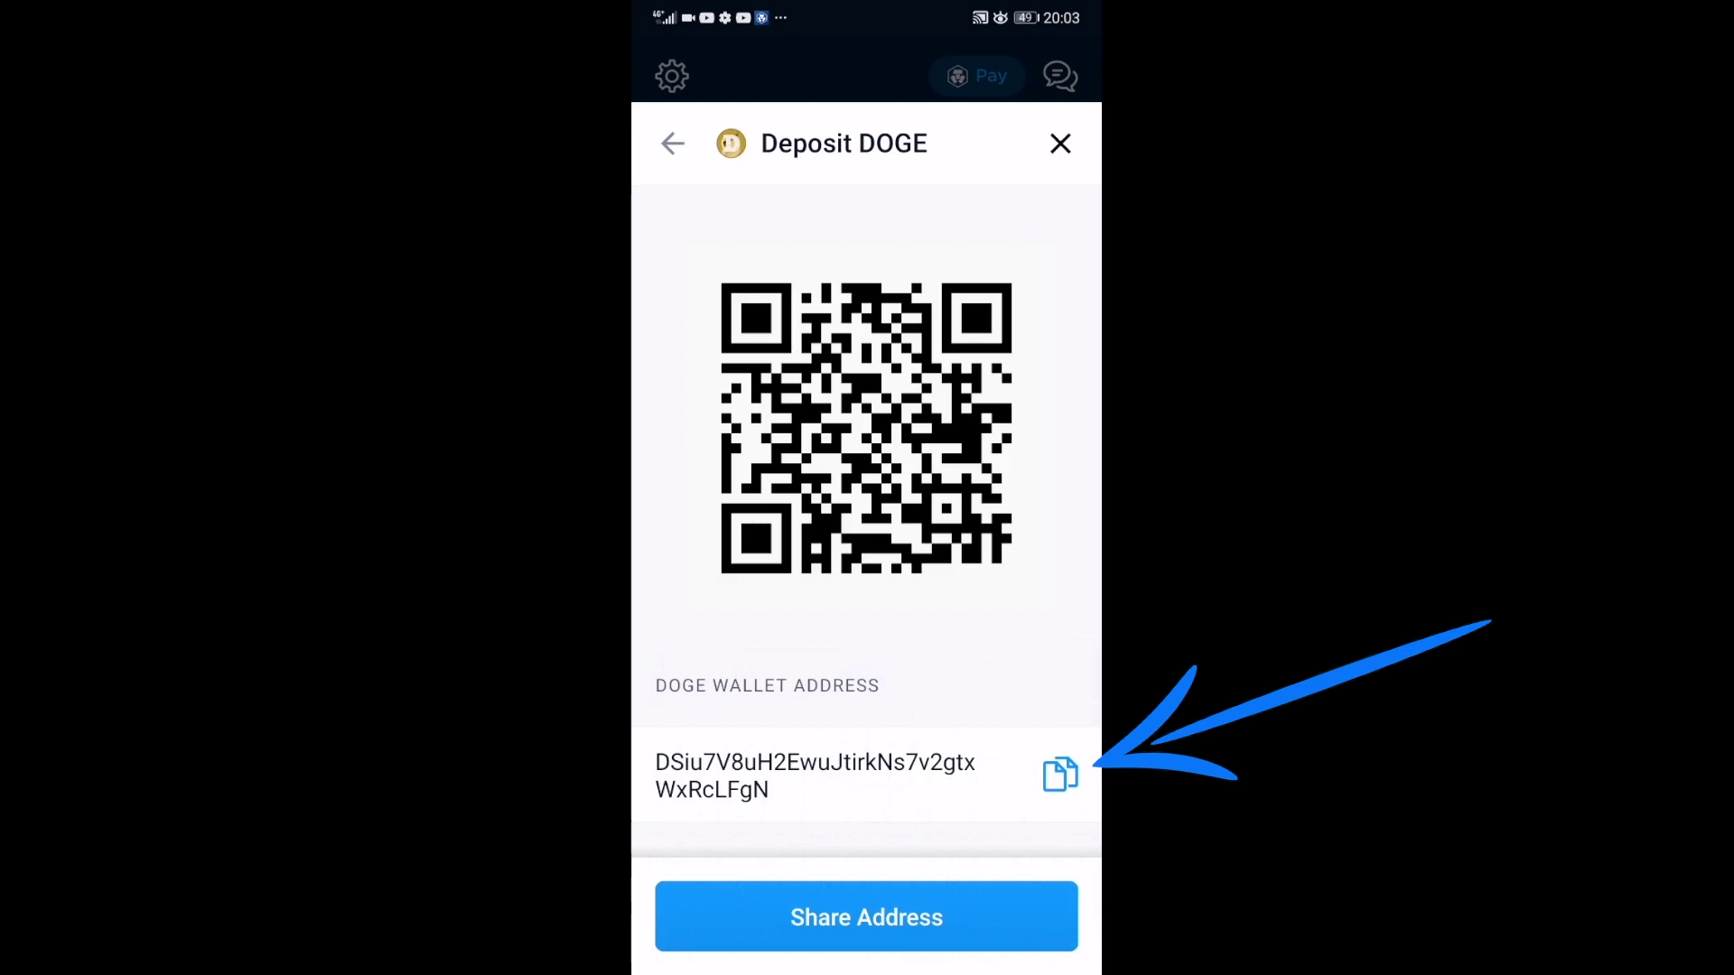
click(1059, 774)
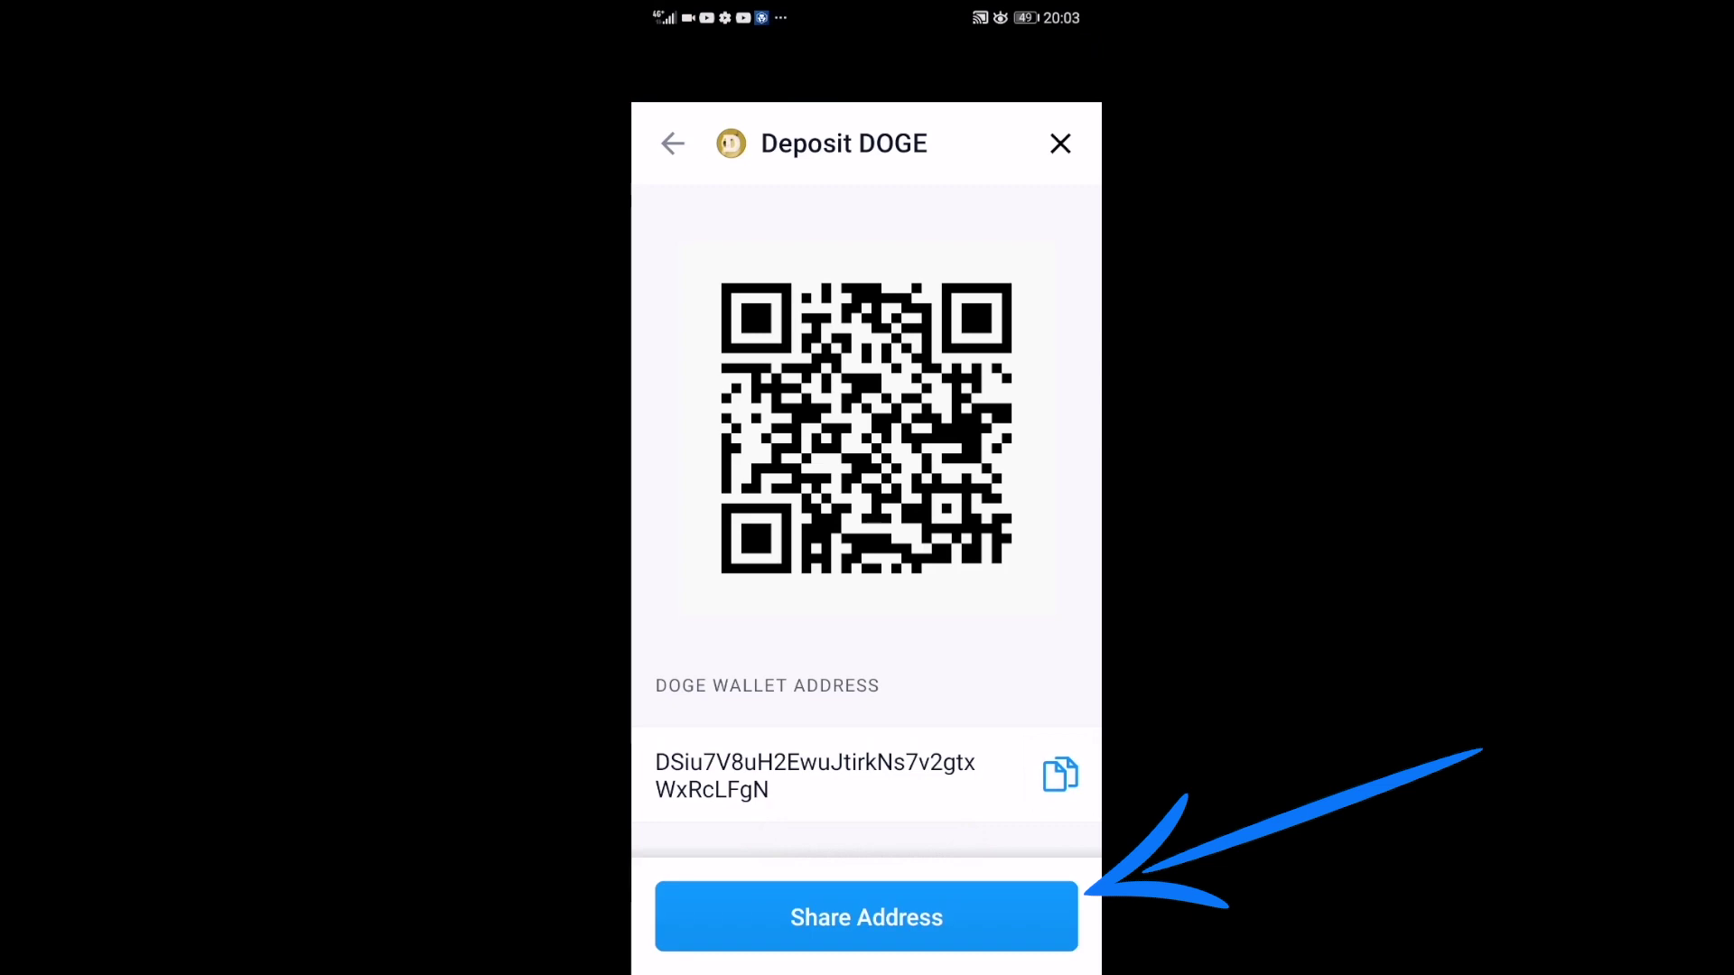
click(866, 917)
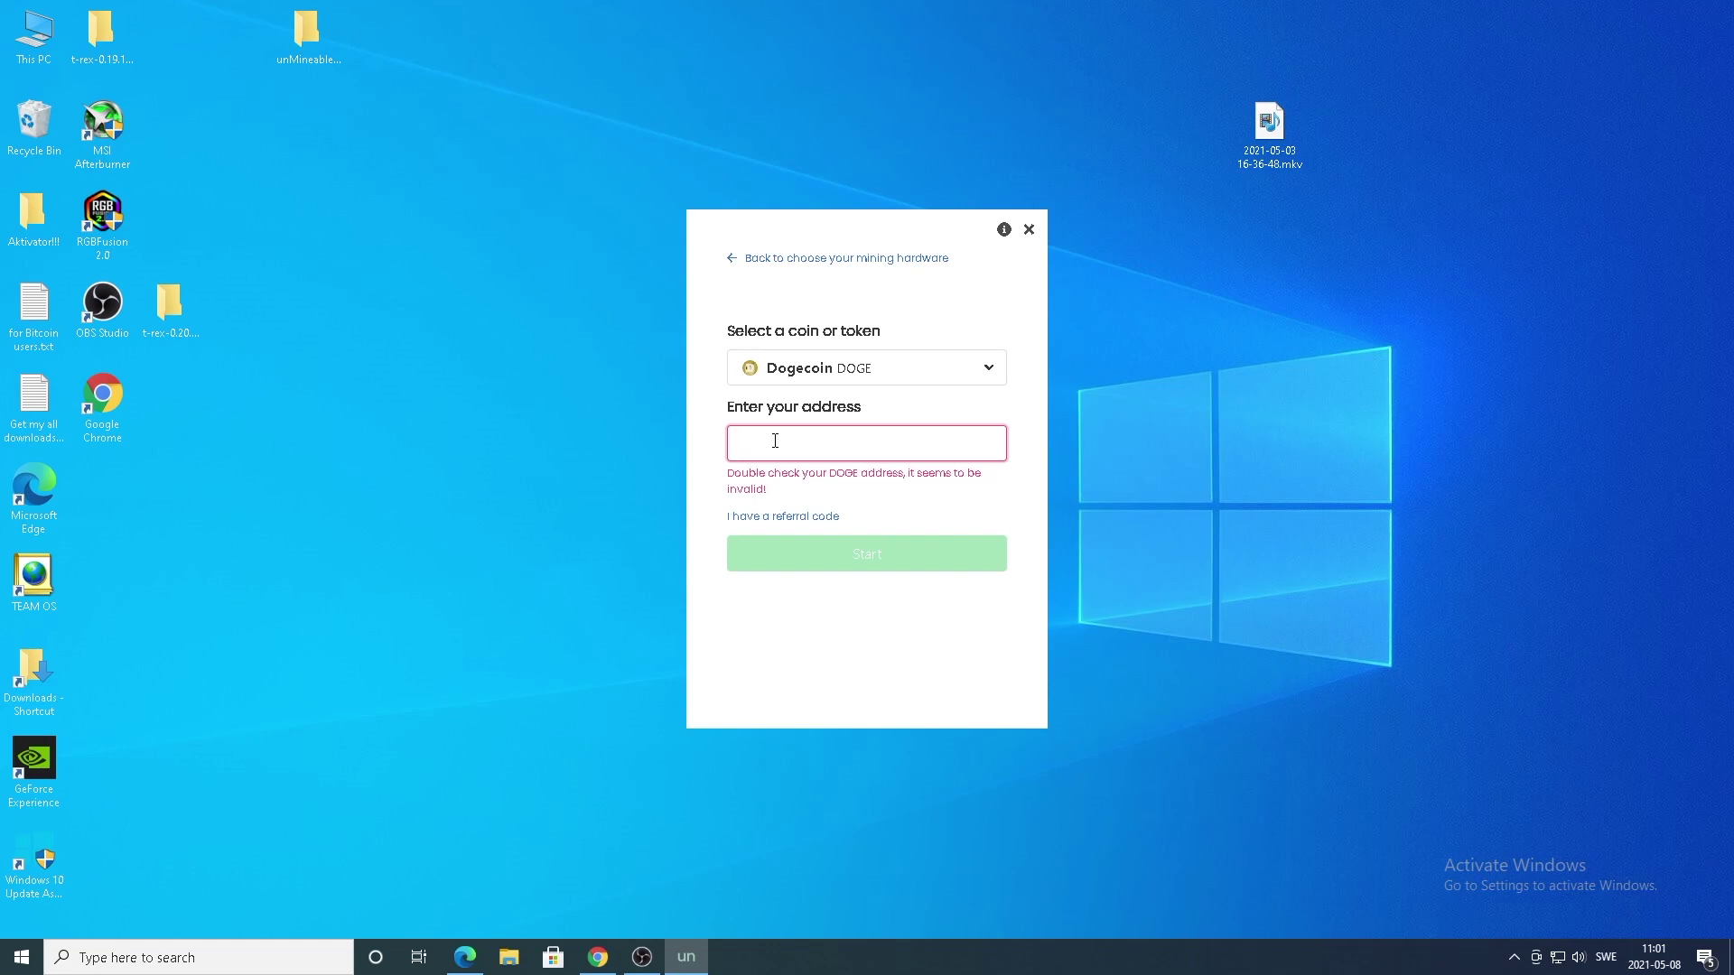
- Switch to the unMineable miner, paste the DOGE wallet address, show the referral code field, and start mining
key(ctrl+v)
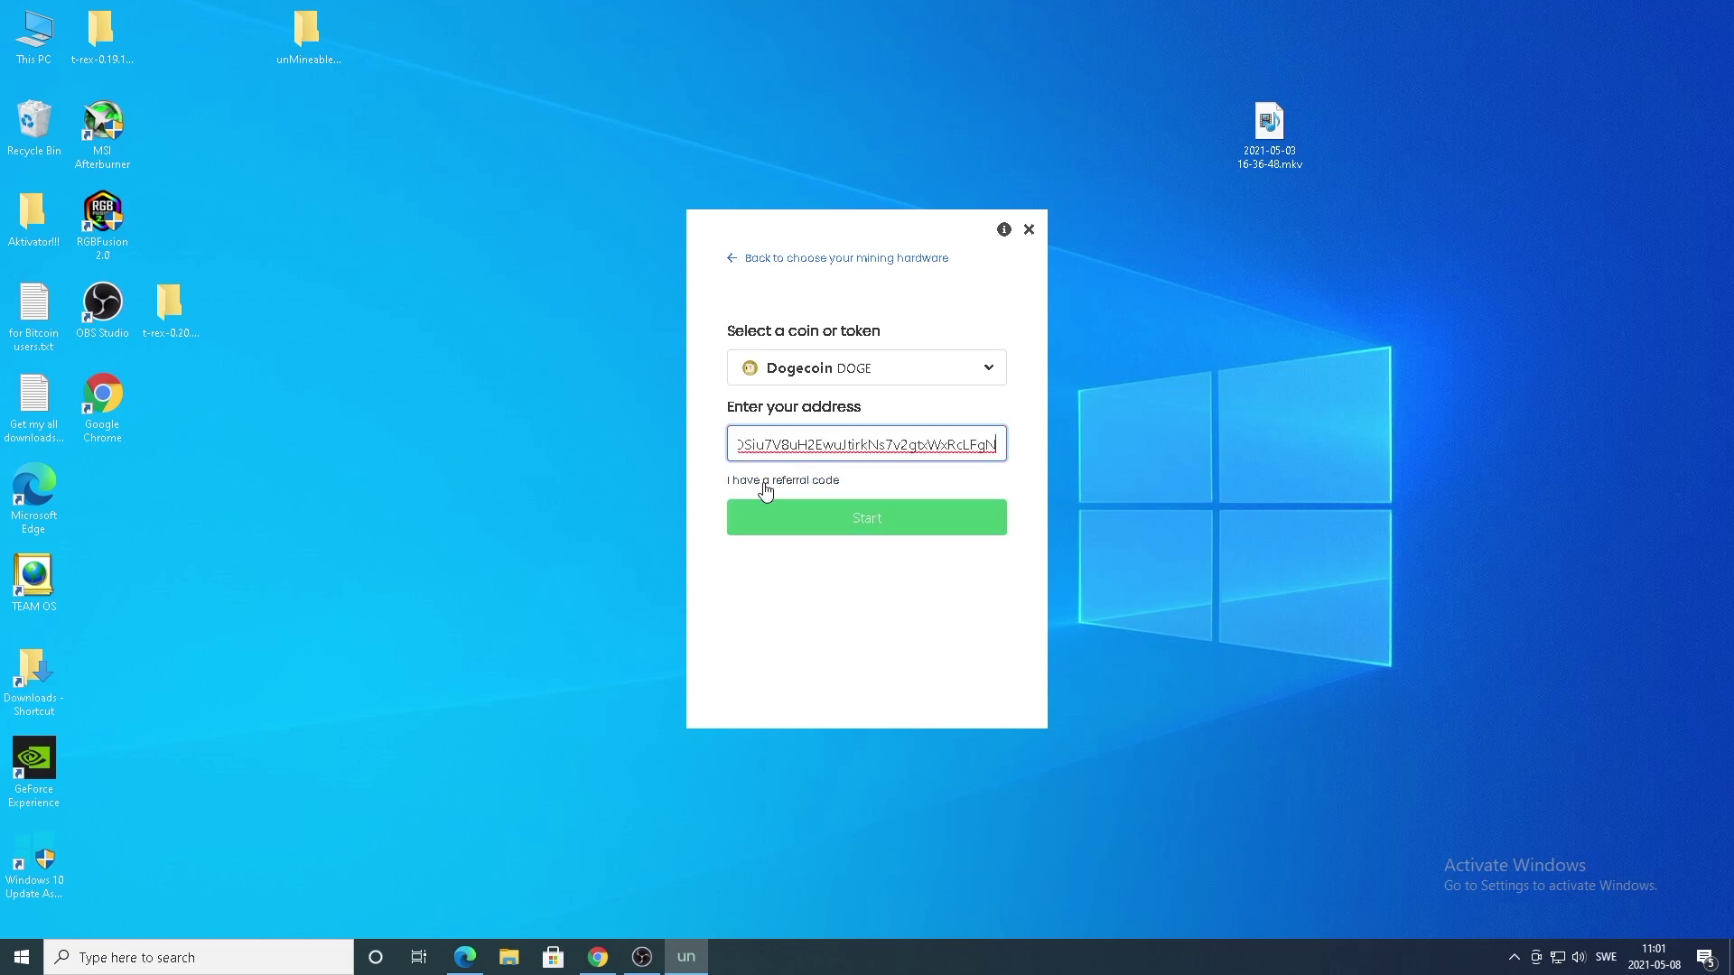
click(773, 484)
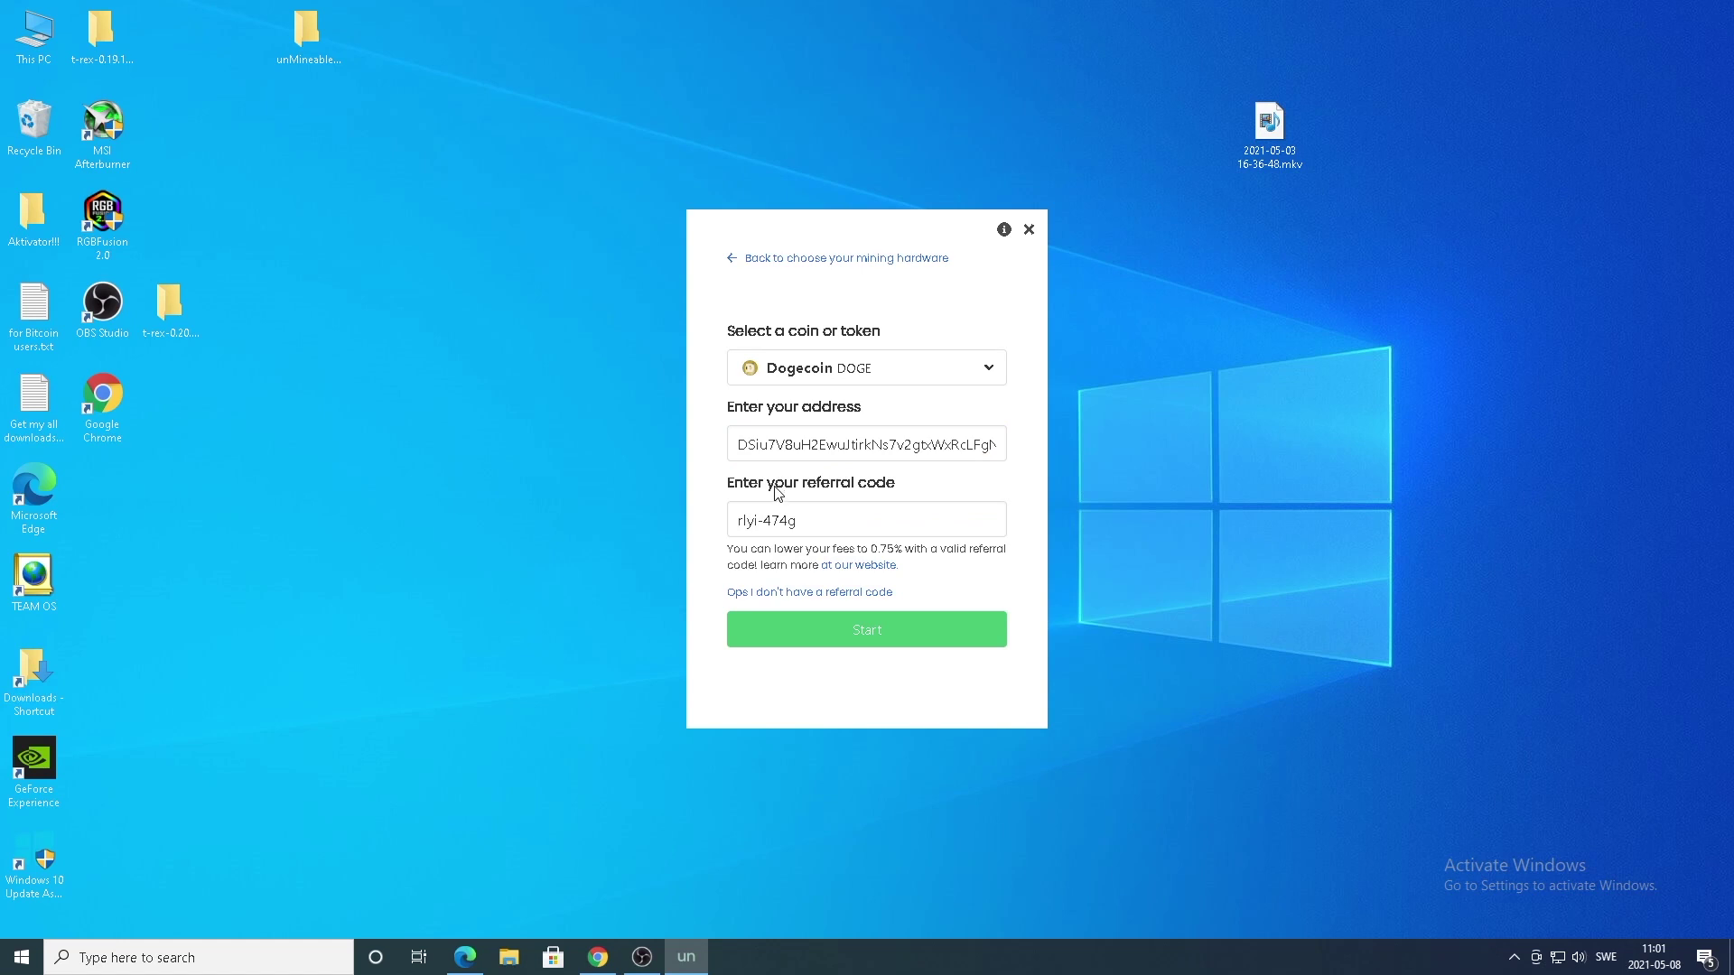
click(813, 527)
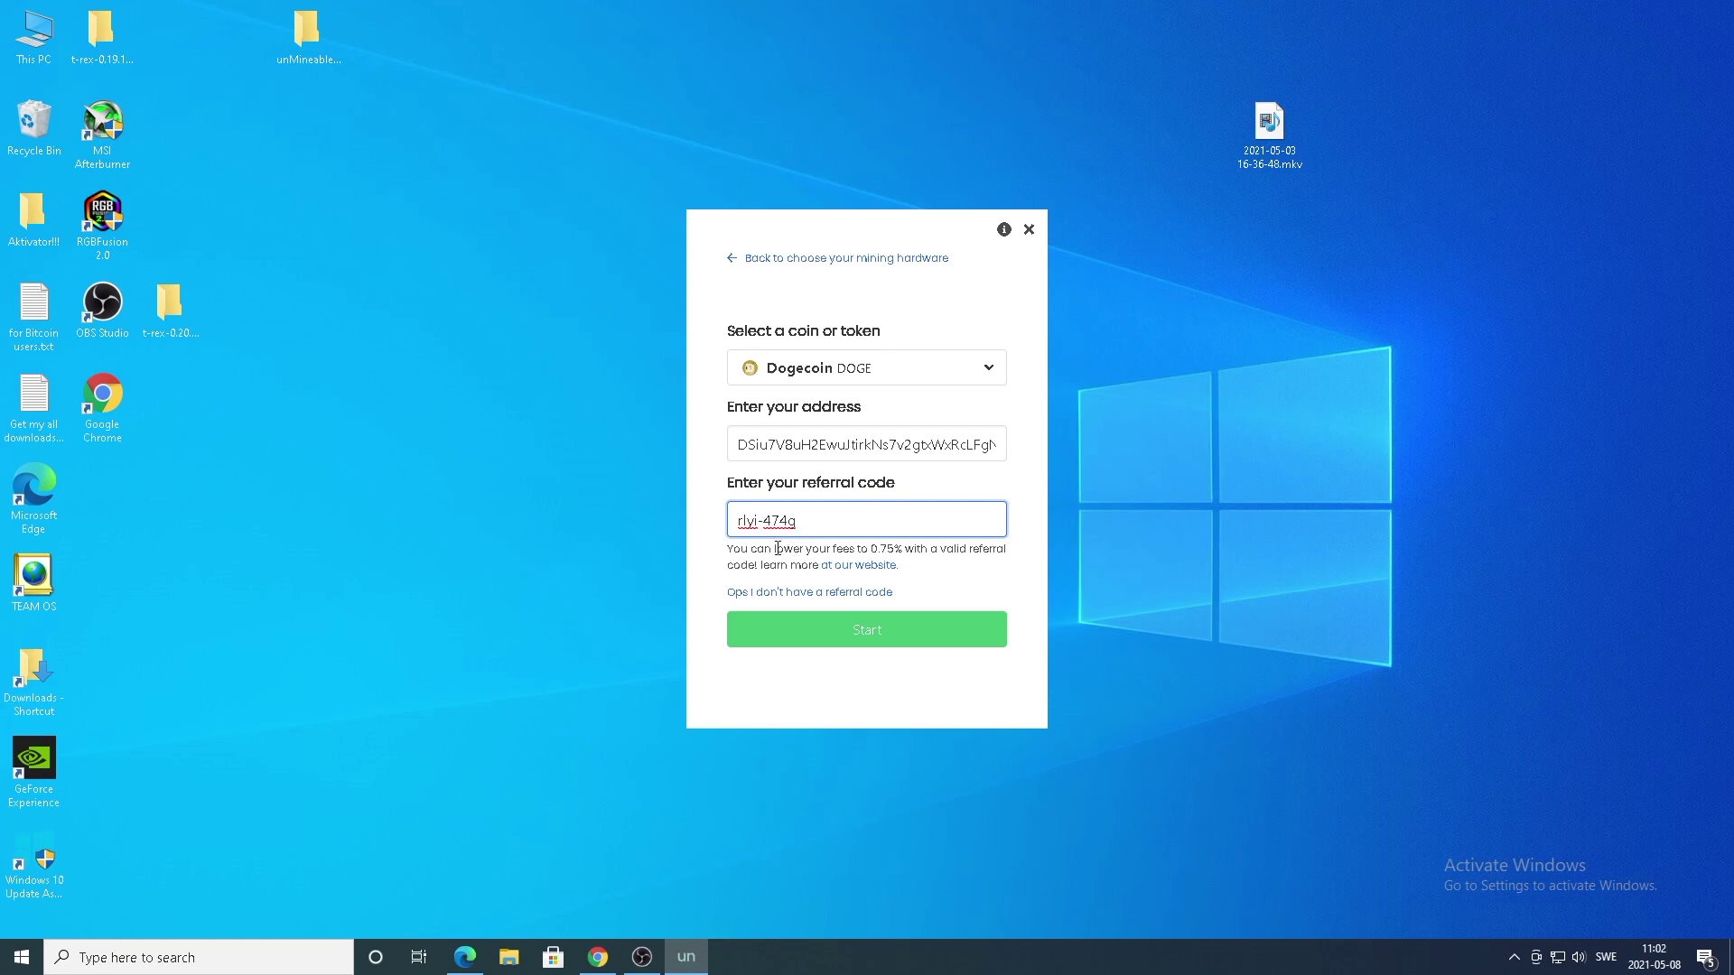
click(876, 632)
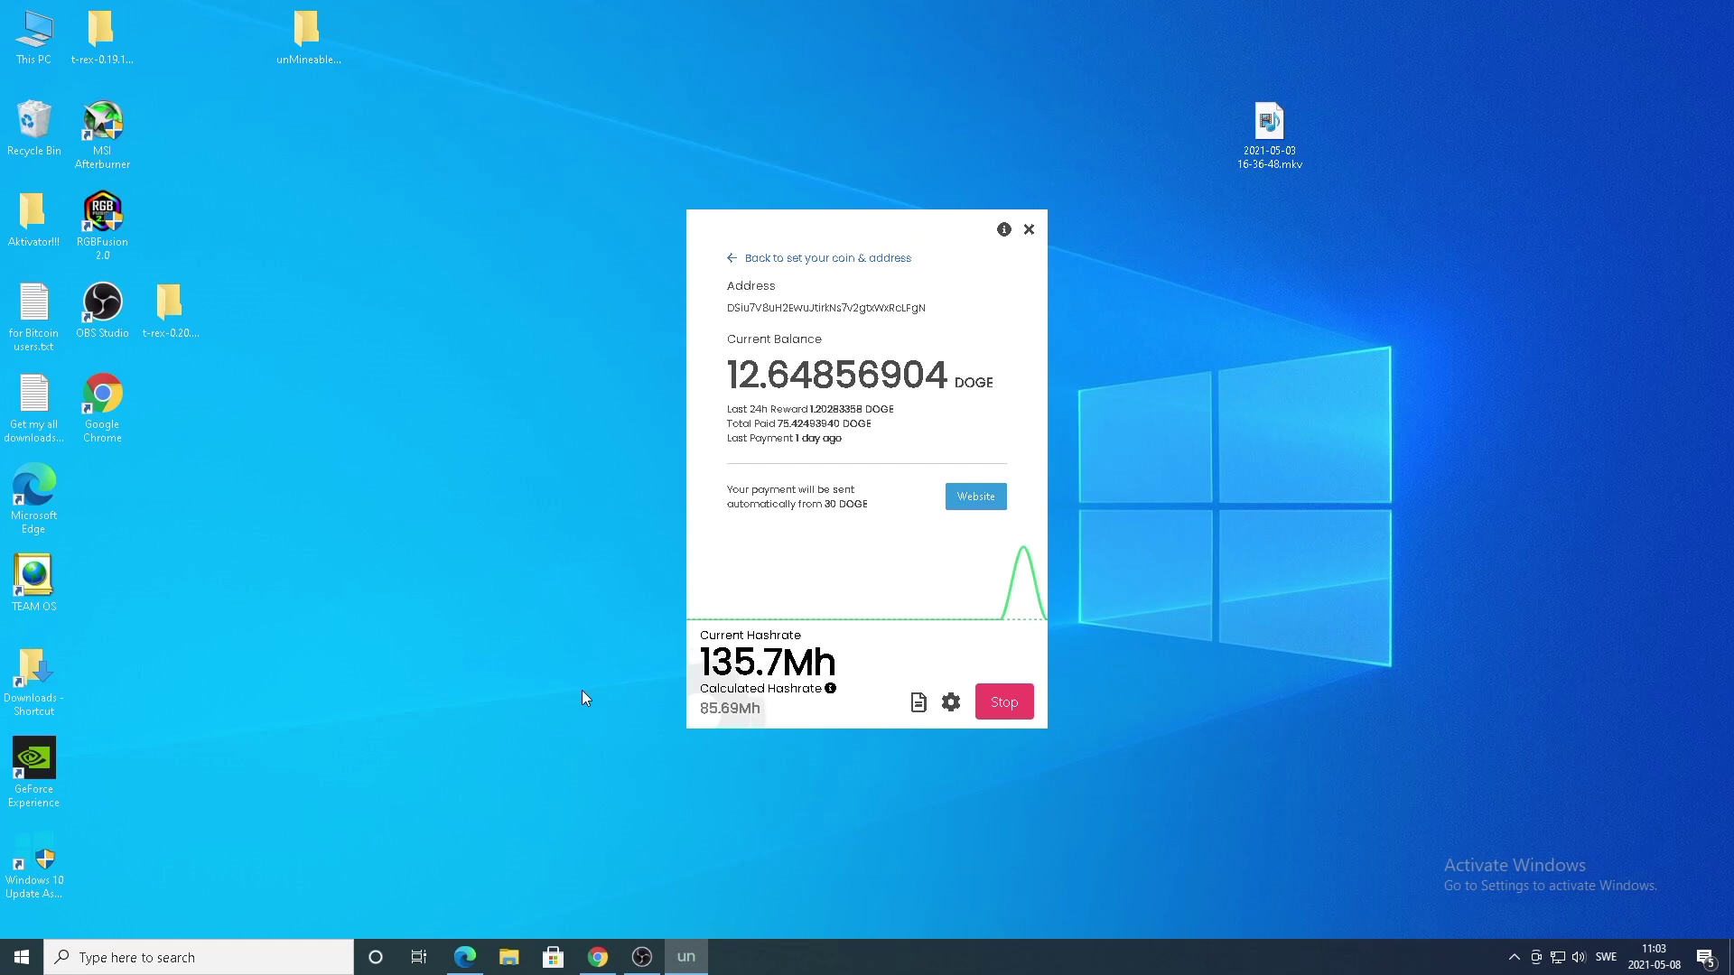
- Review the miner's worker name and referral code settings, try Start mining on app start on, return it to Off, and save and restart
click(951, 703)
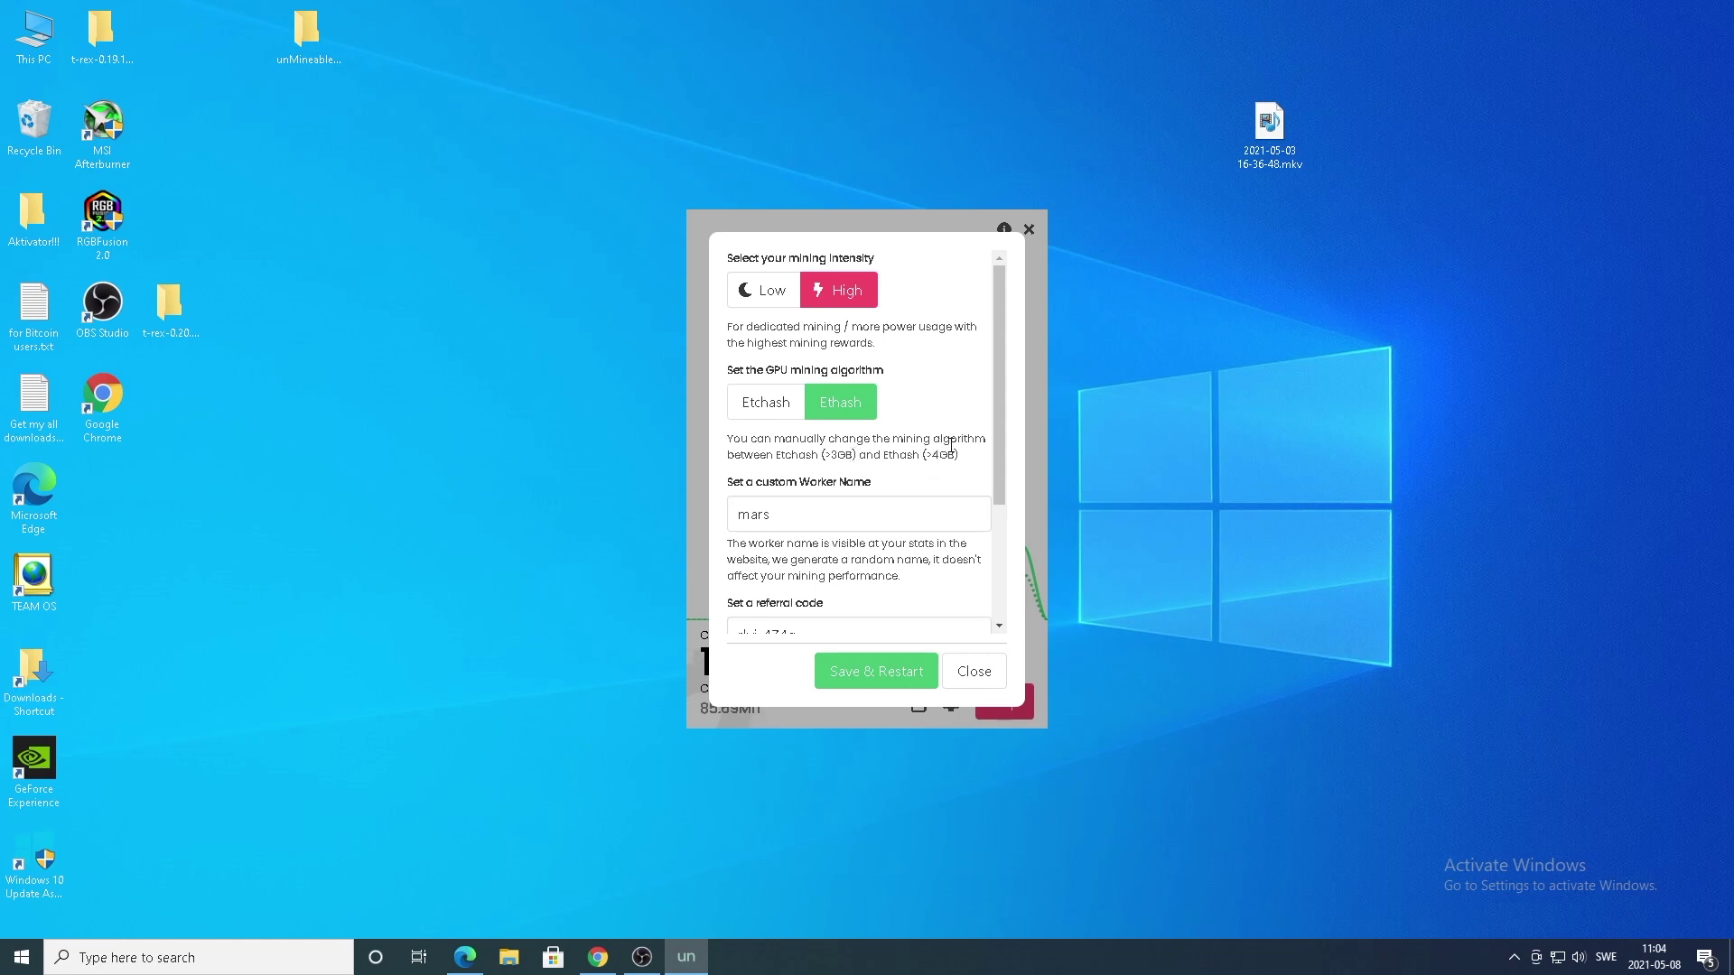
click(793, 519)
drag(1000, 473, 1023, 561)
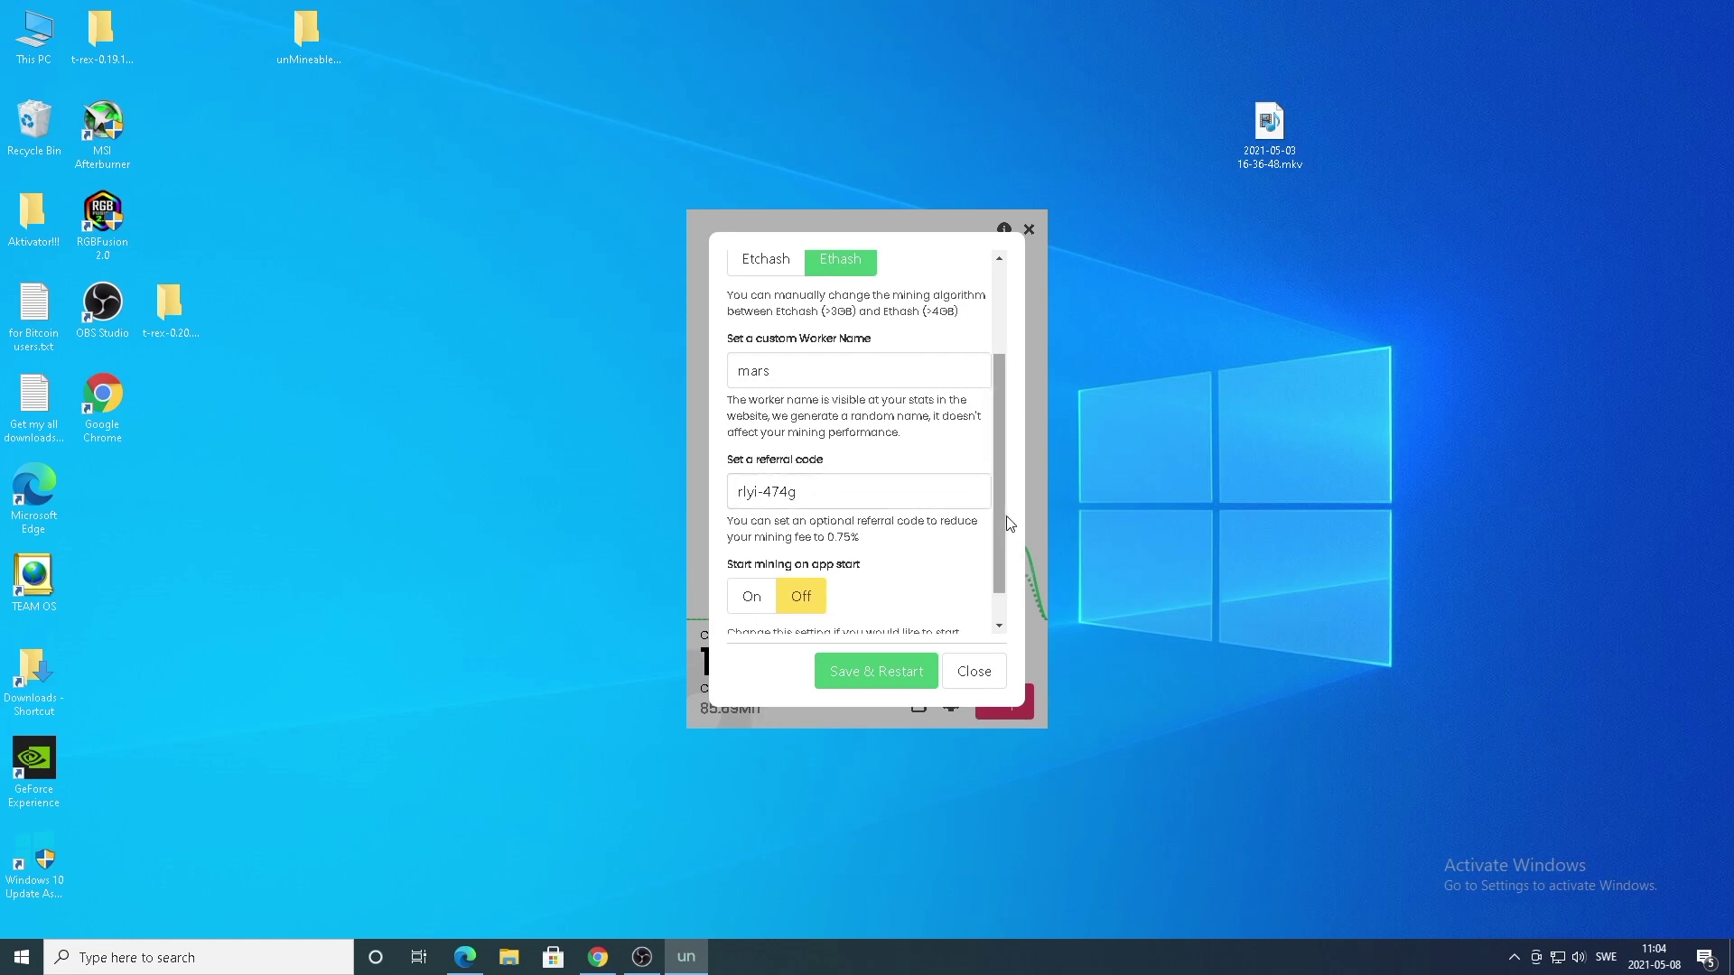
scroll(1009, 524, down, 1)
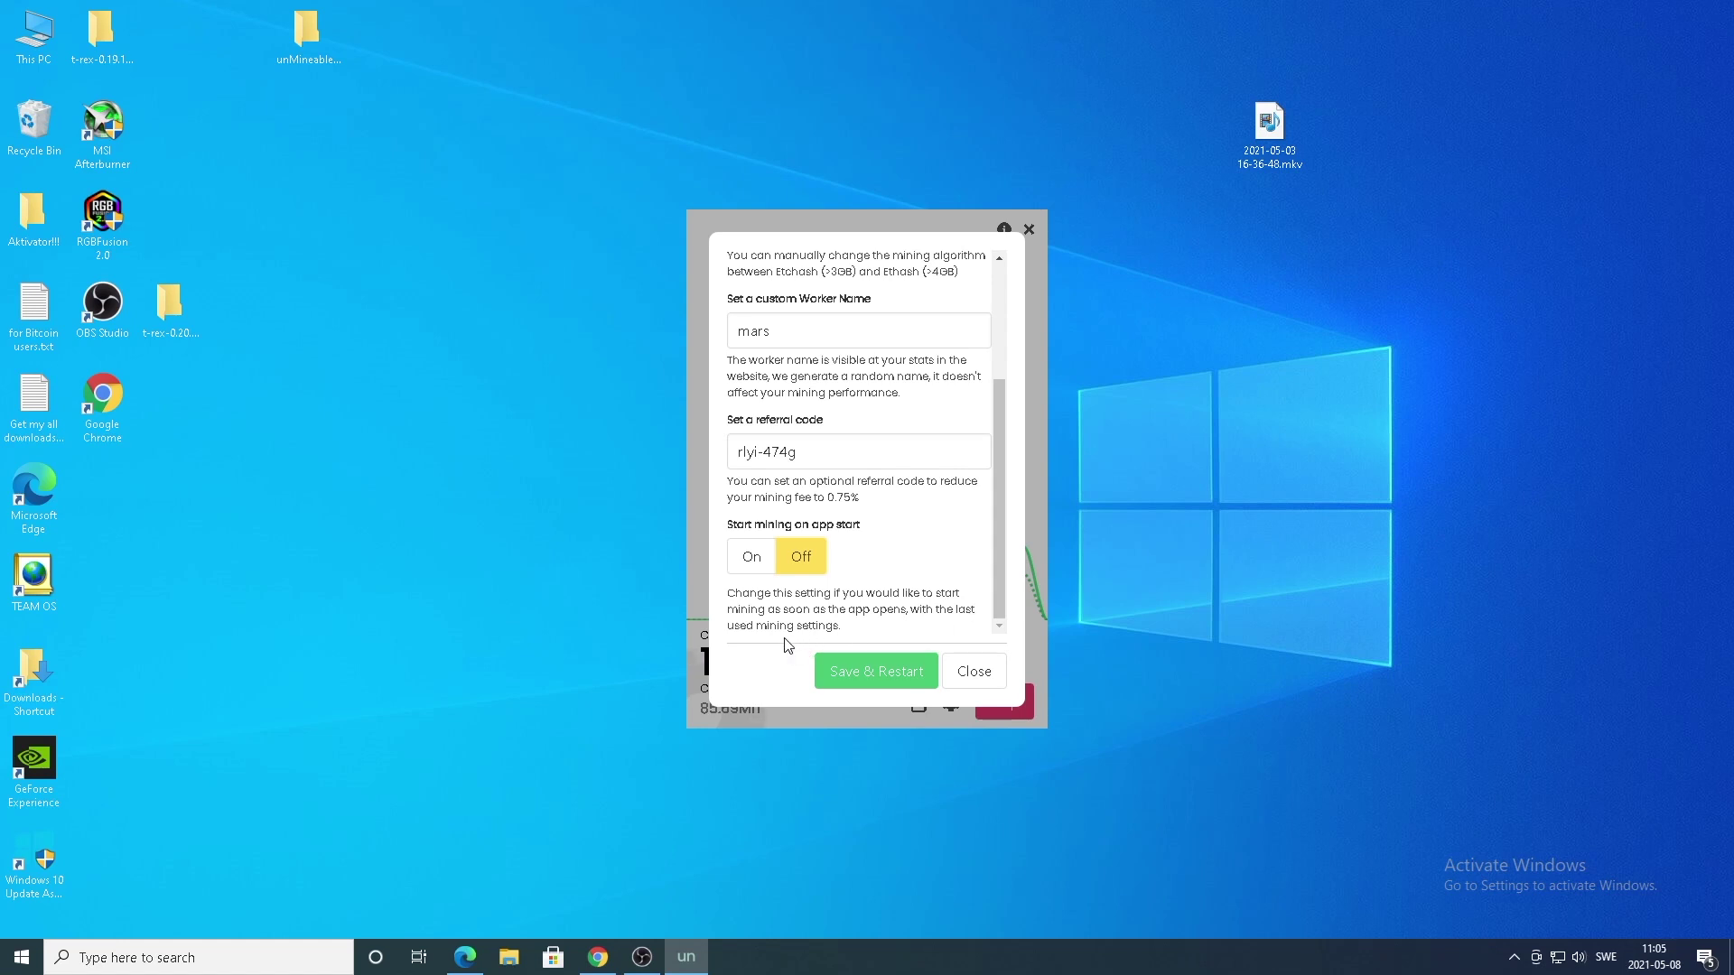
click(774, 560)
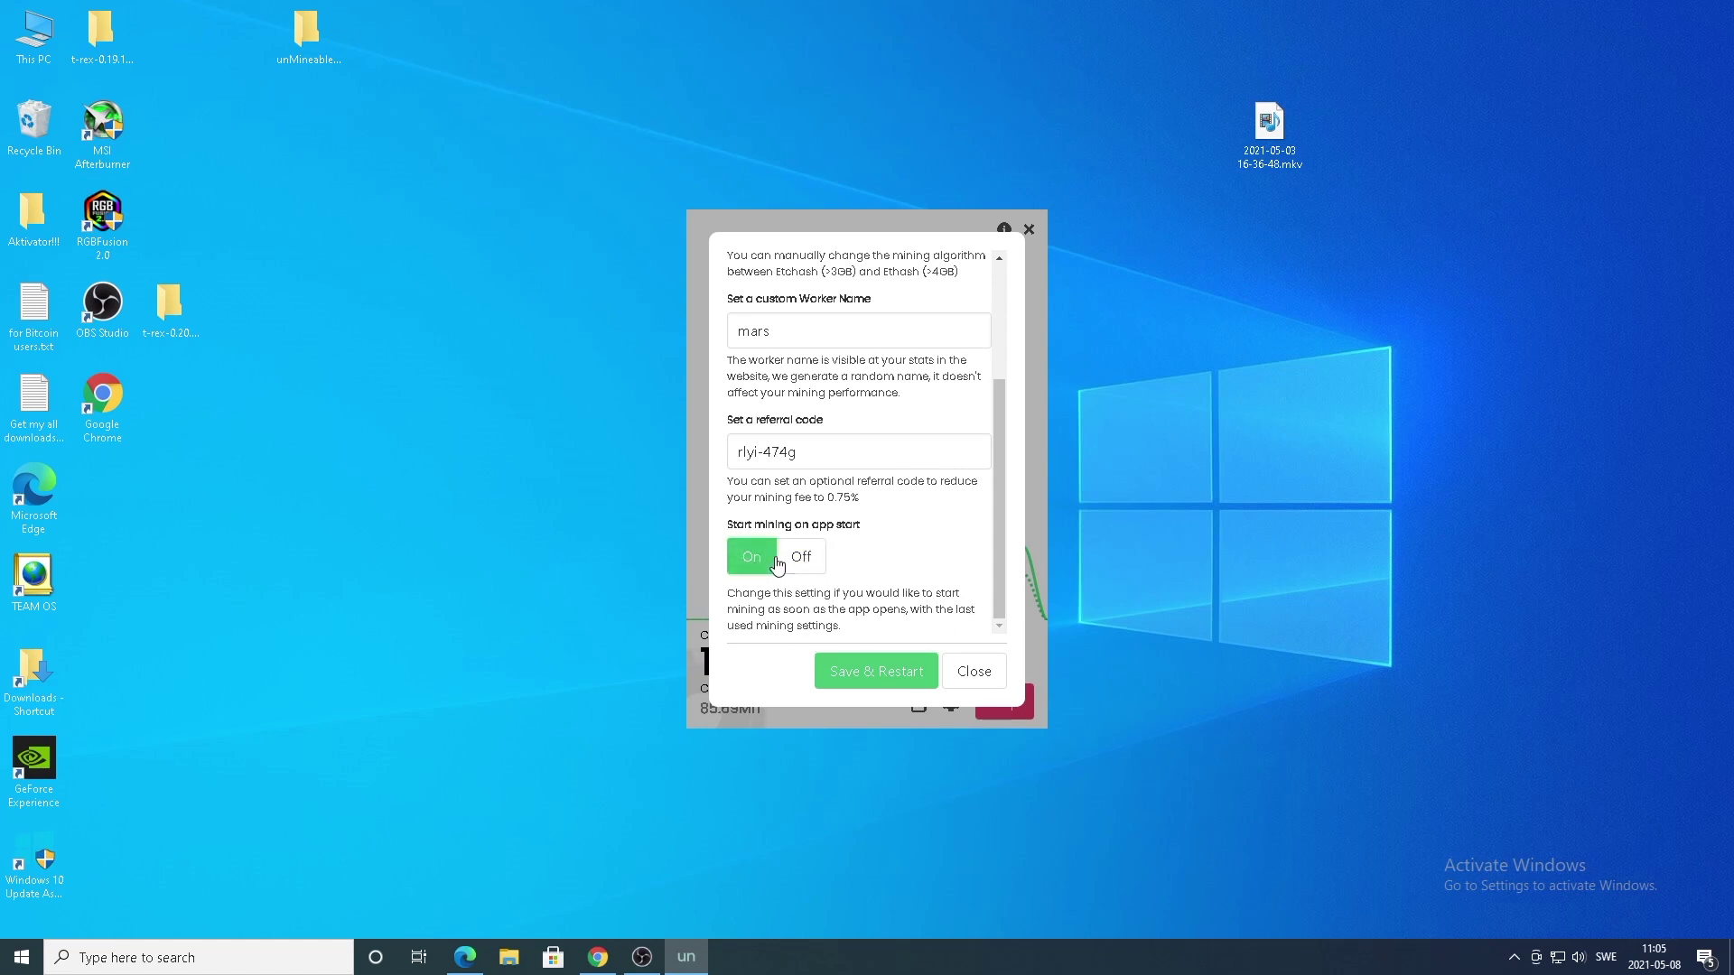
click(797, 562)
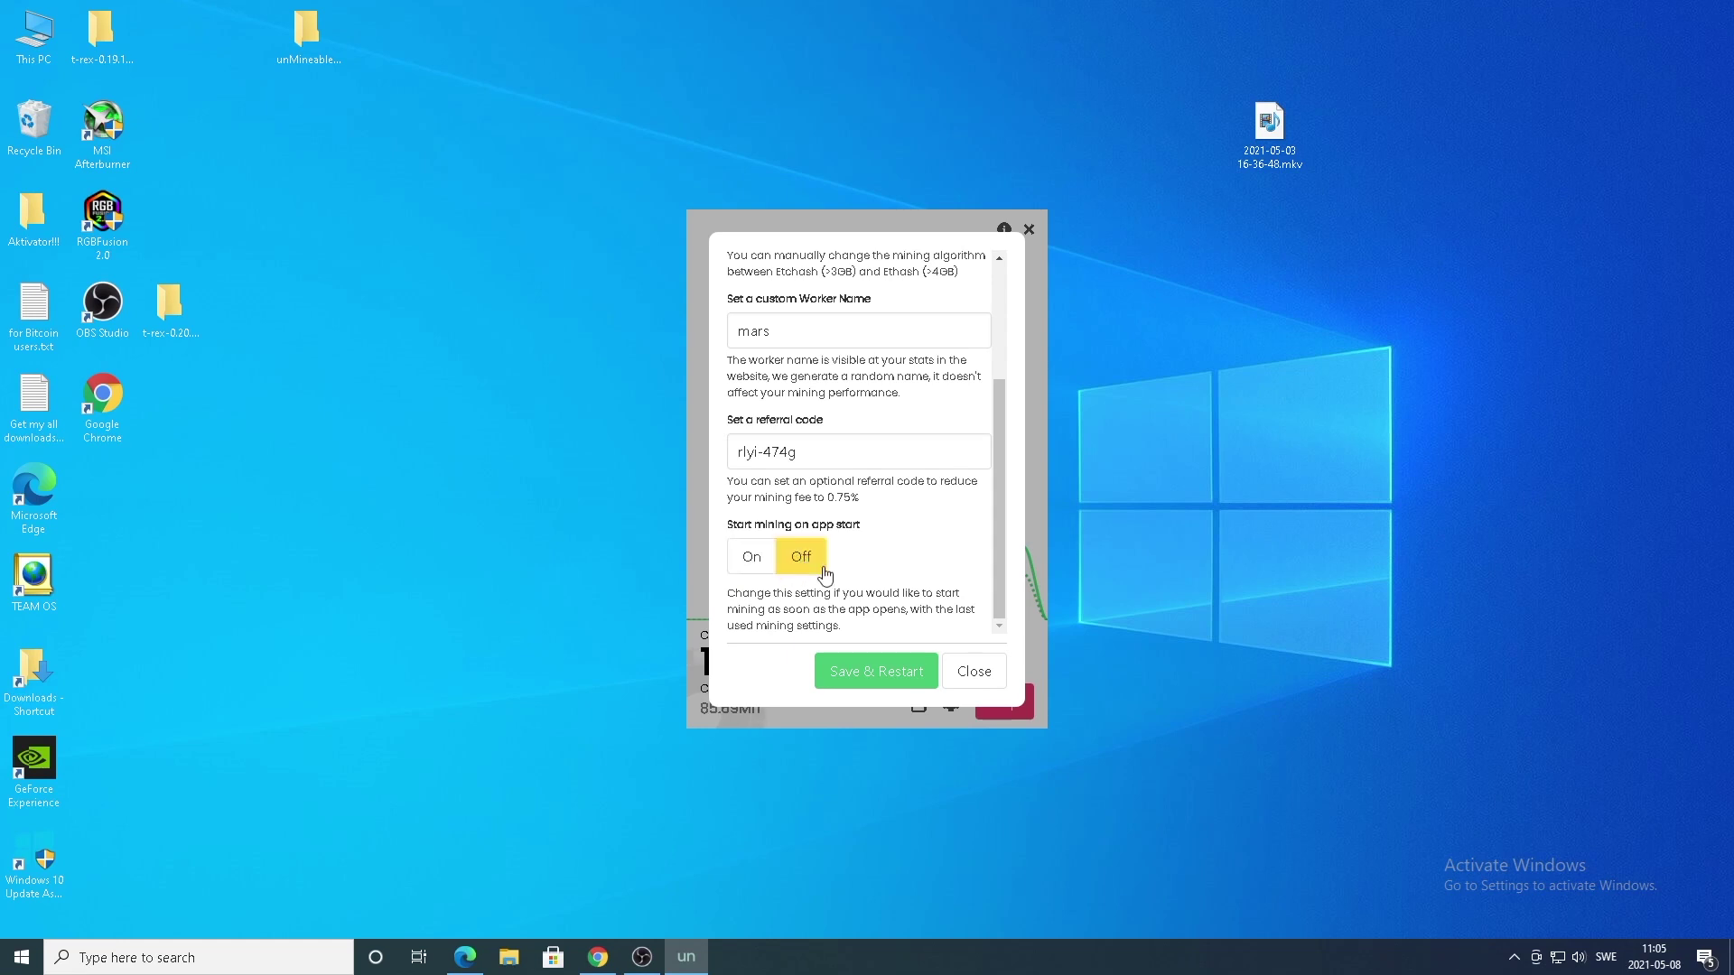
click(860, 676)
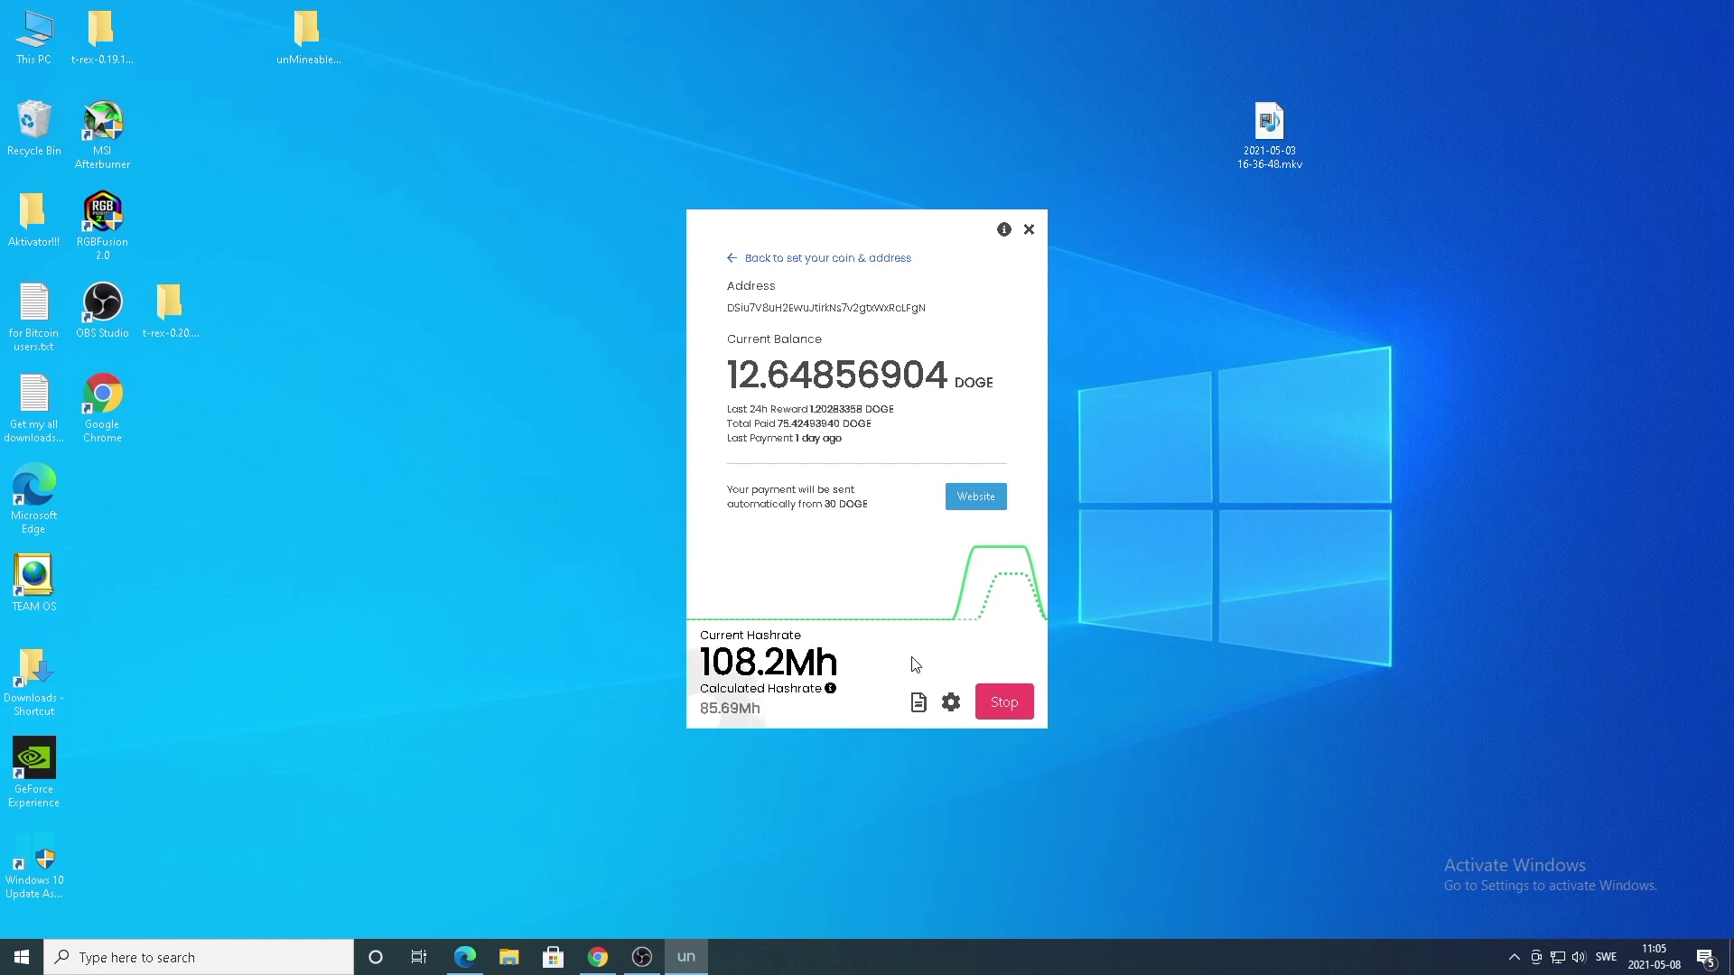
- Open the unMineable website's DOGE statistics page for the mining address and look through it
mouse_move(972, 542)
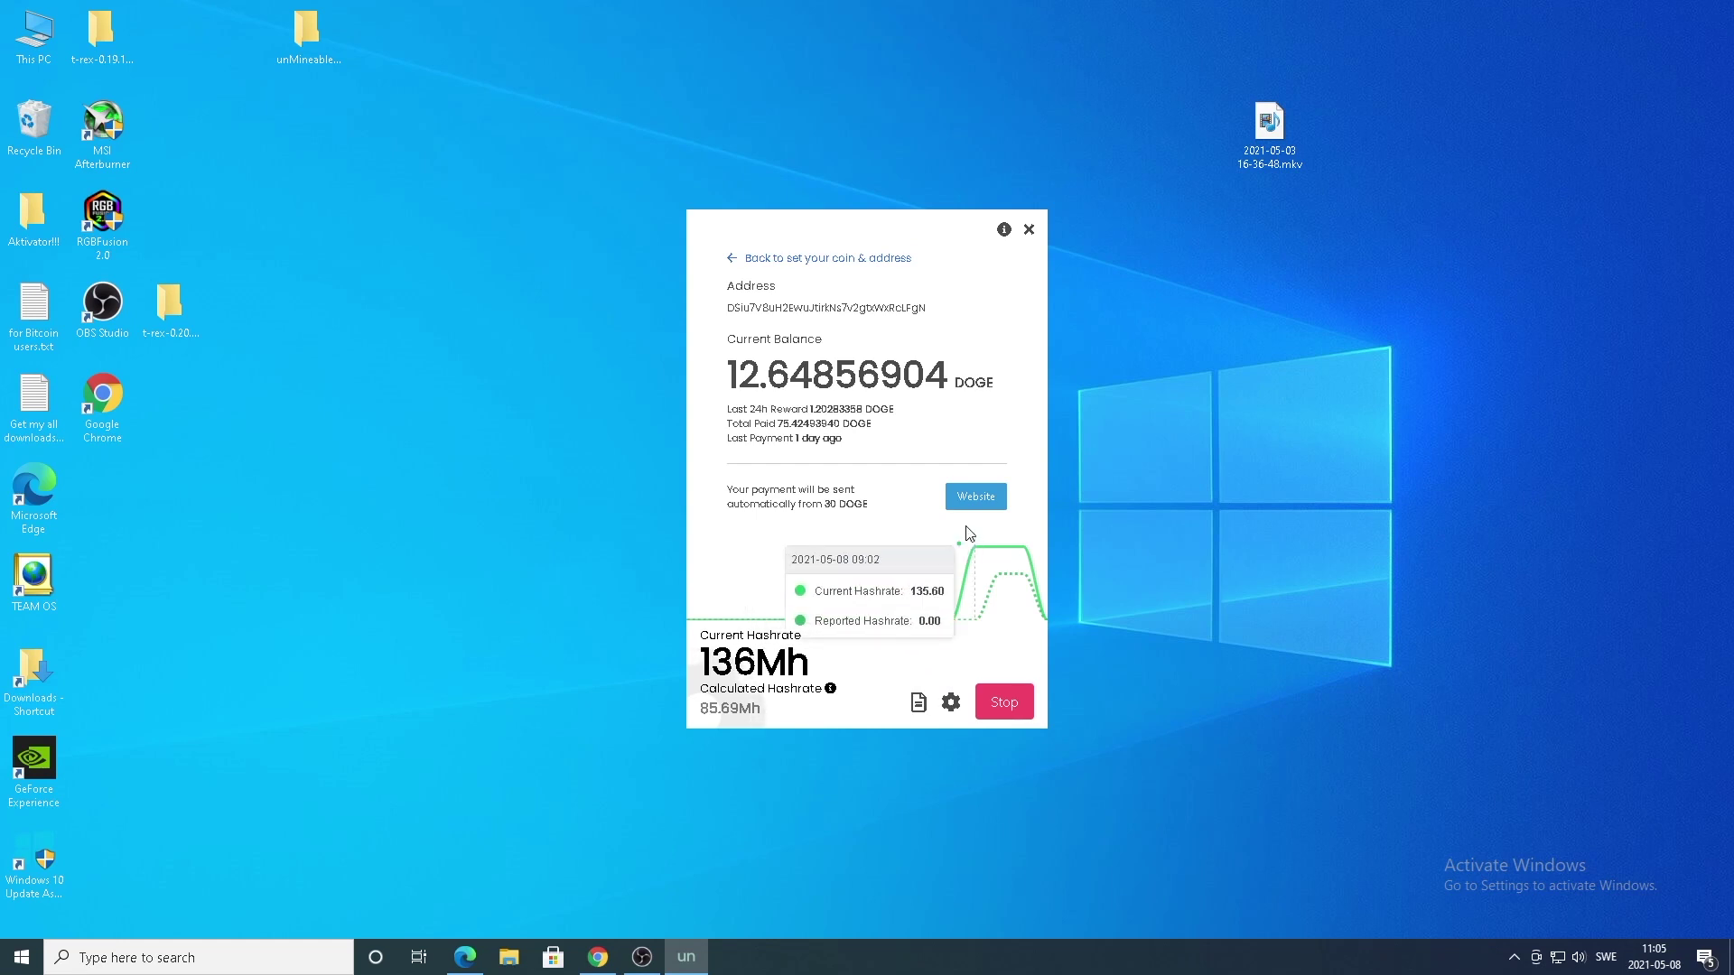
click(968, 498)
scroll(841, 412, down, 3)
scroll(853, 417, up, 3)
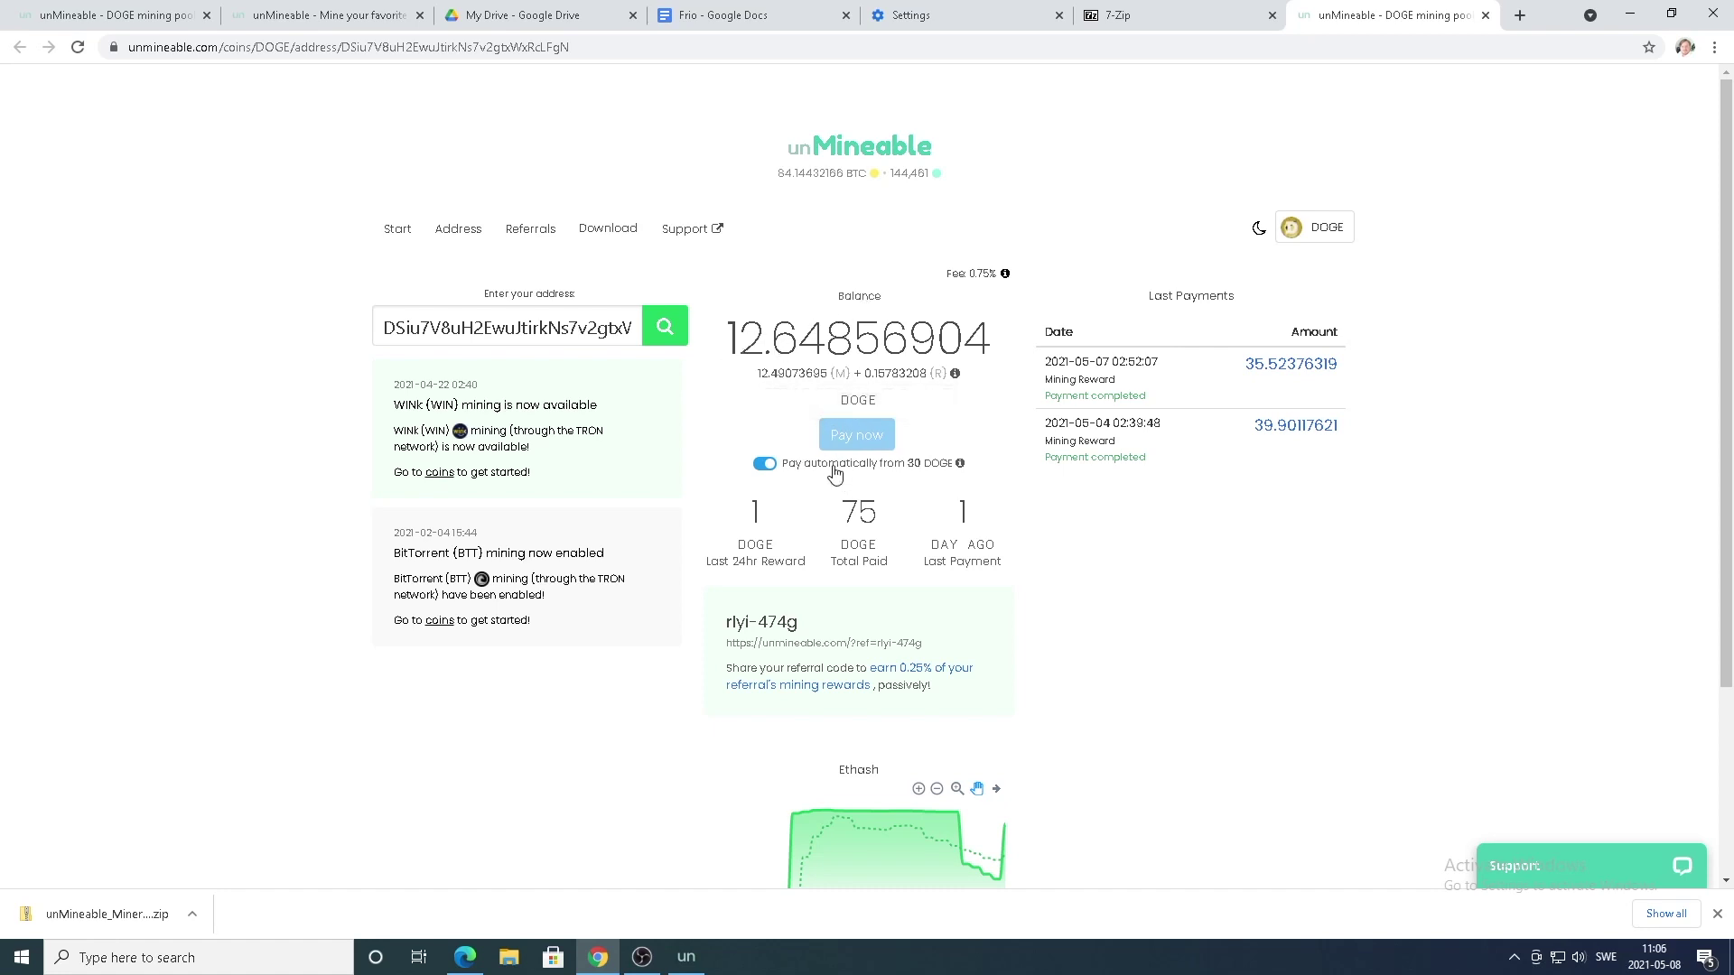
- Switch automatic payment from 30 DOGE off and back on, and review the Ethash hashrate chart and worker list
click(767, 465)
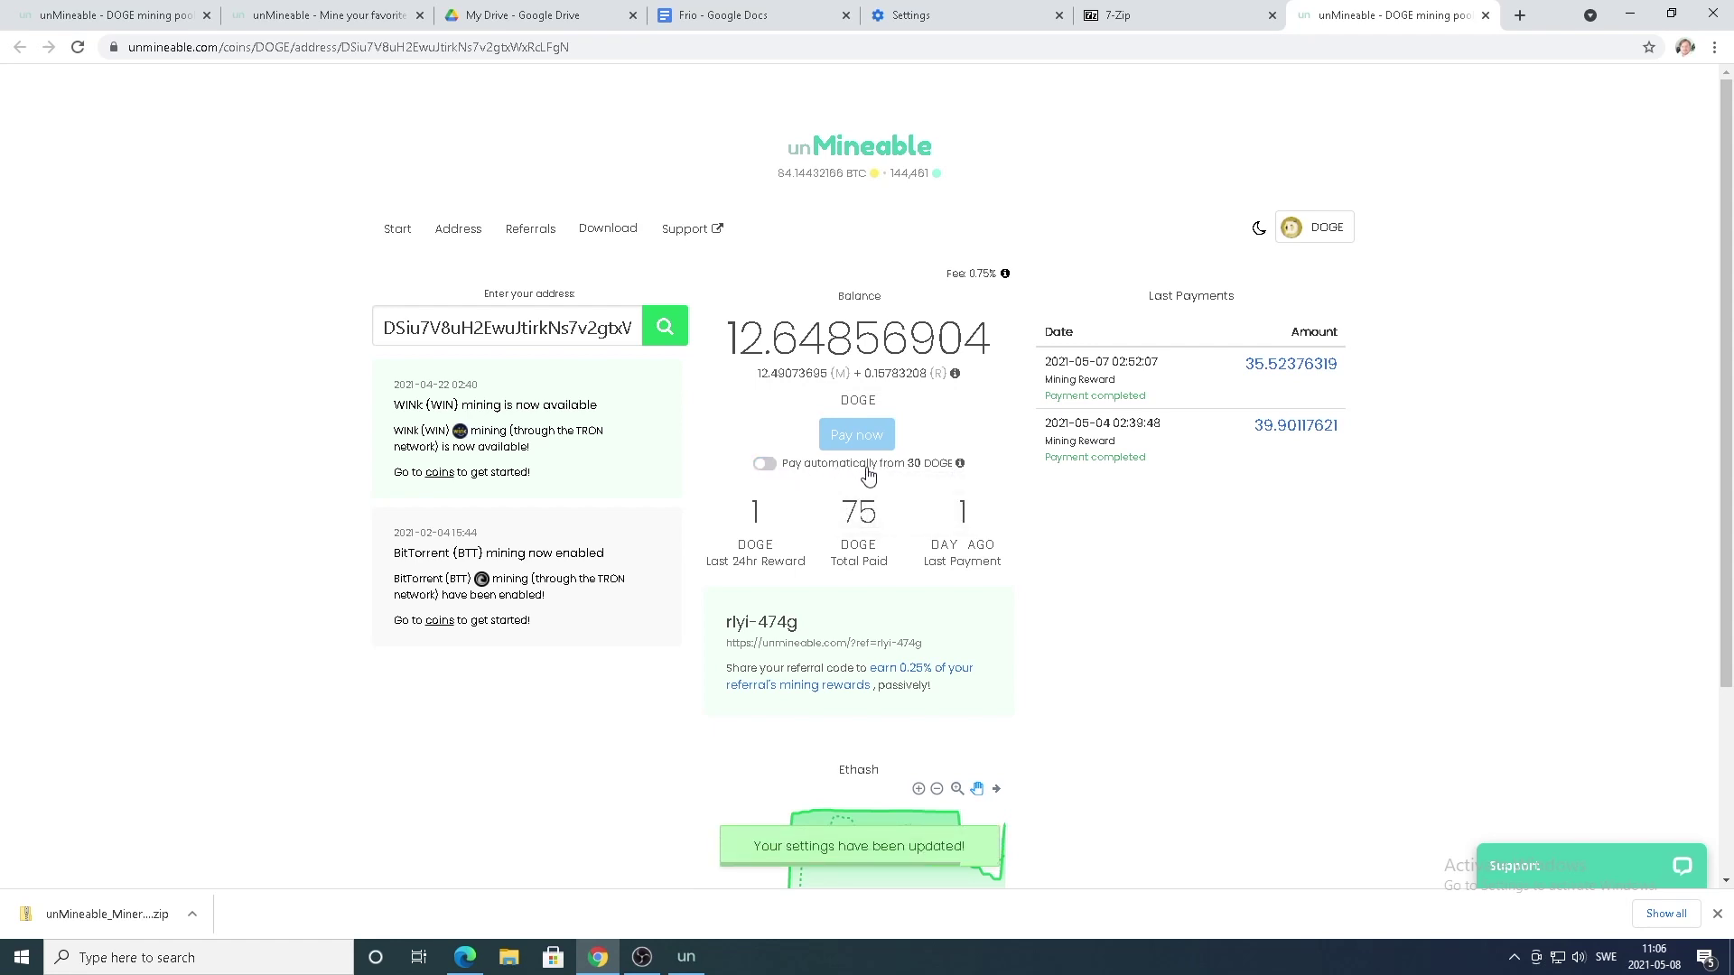
mouse_move(962, 467)
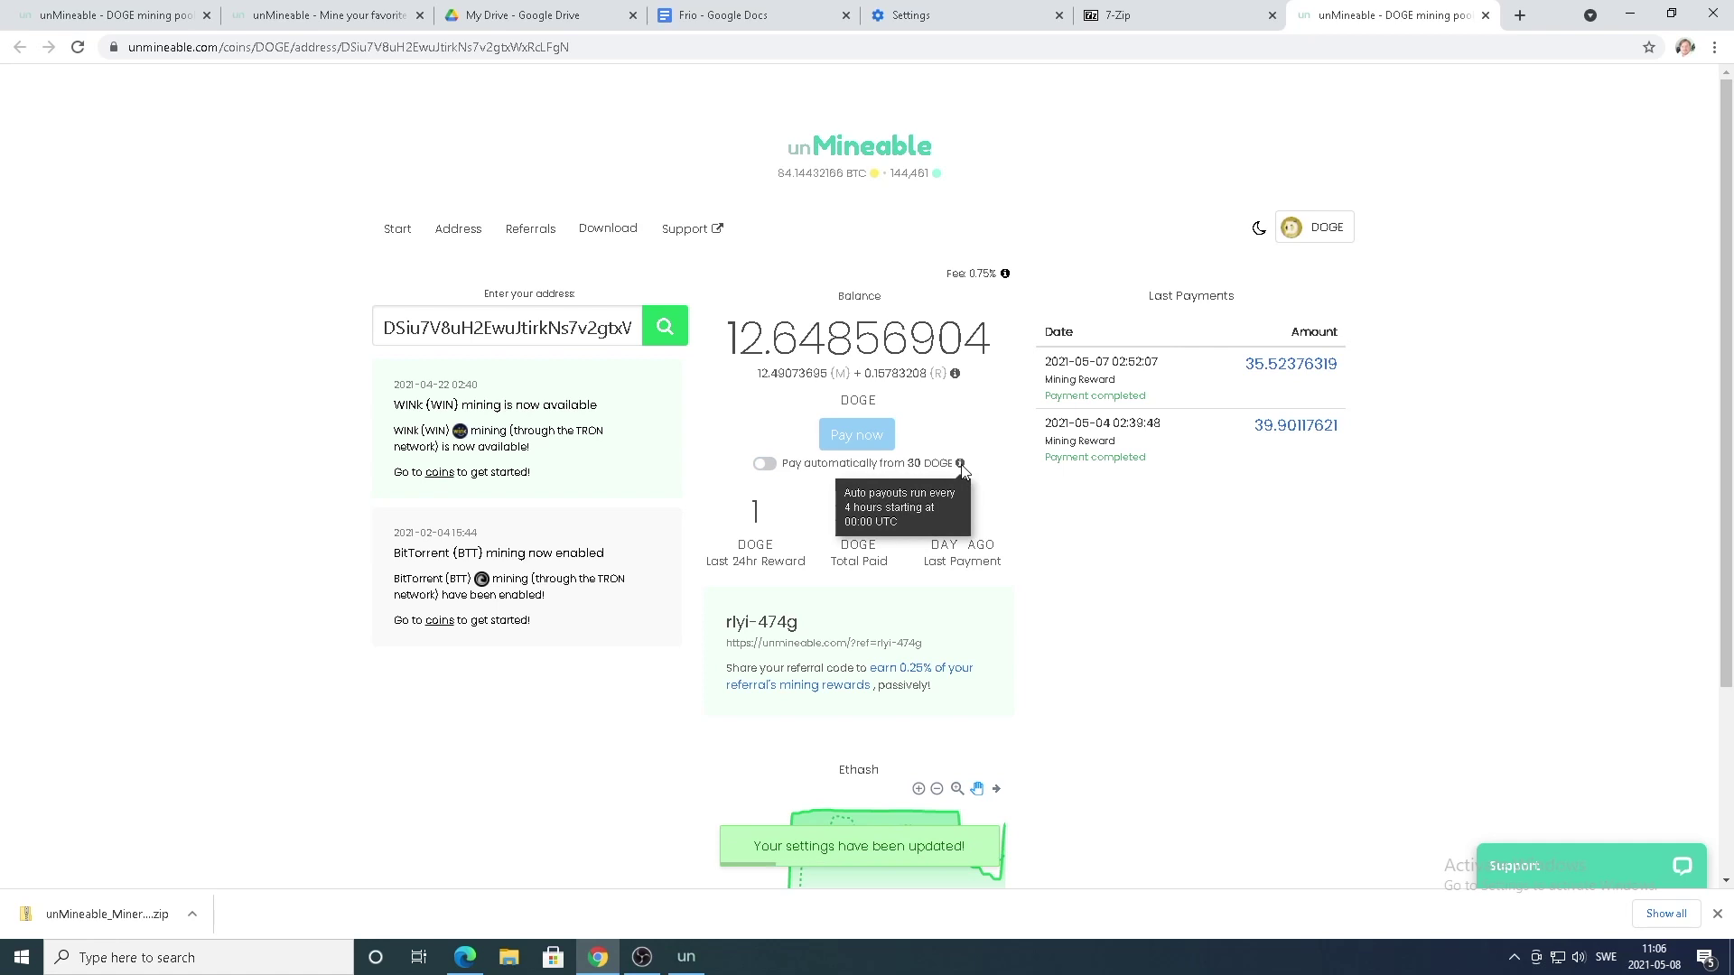
click(765, 466)
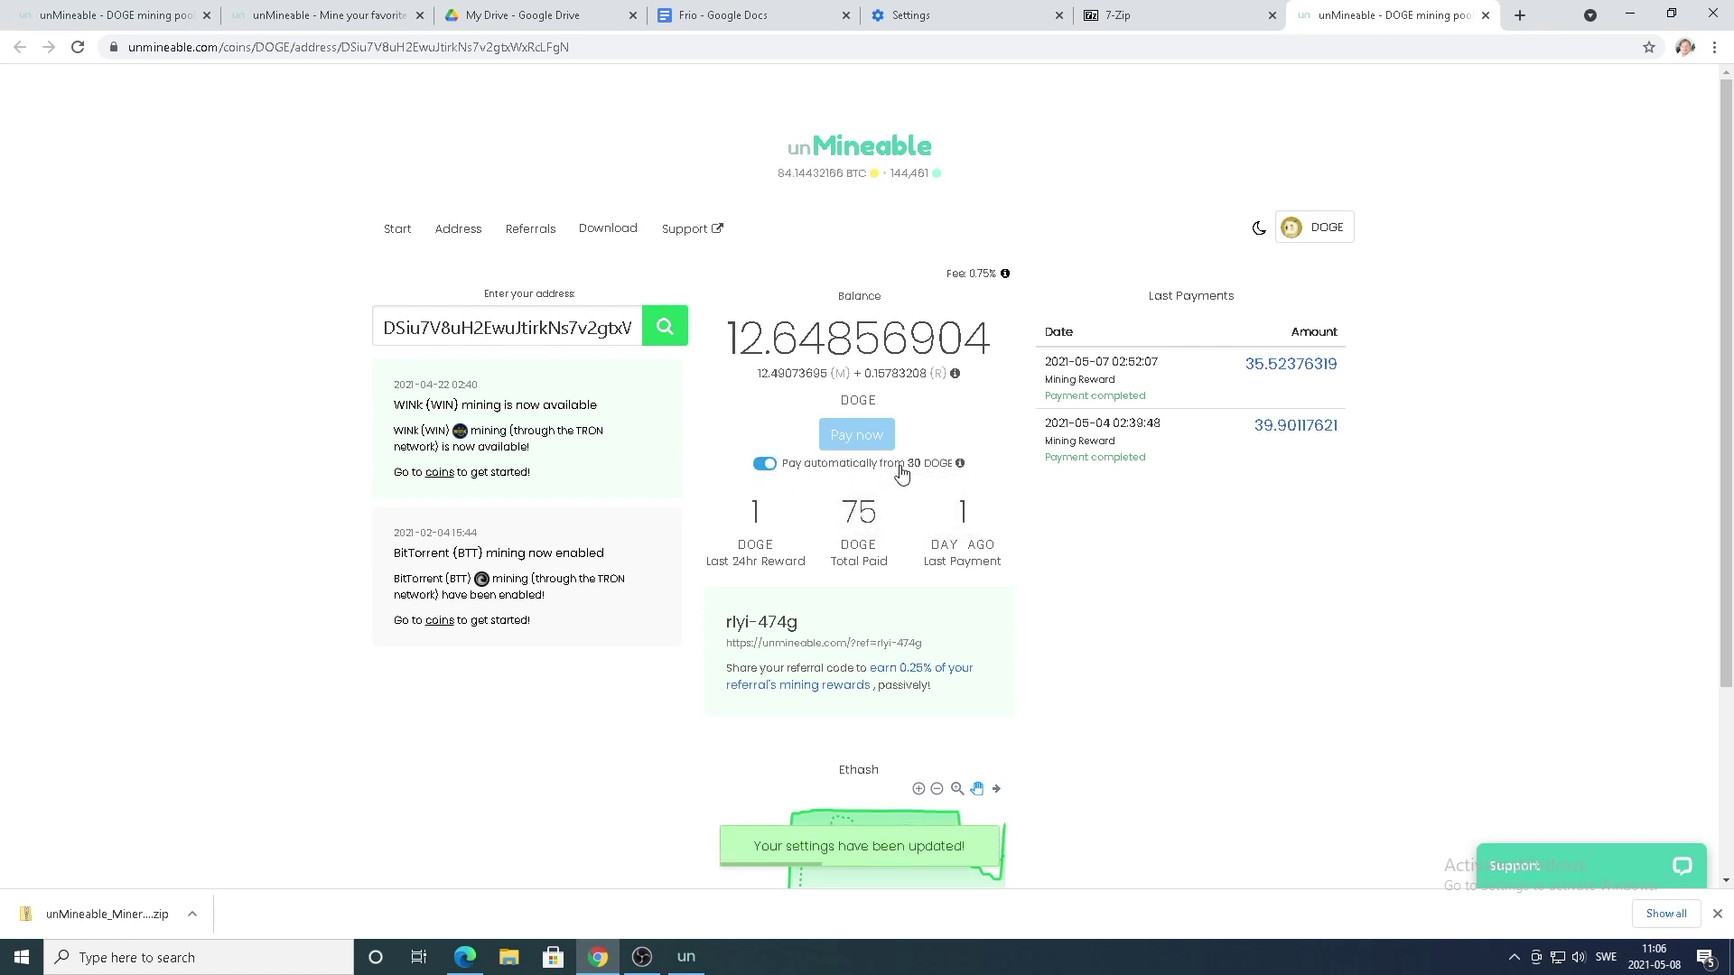
scroll(762, 520, down, 1)
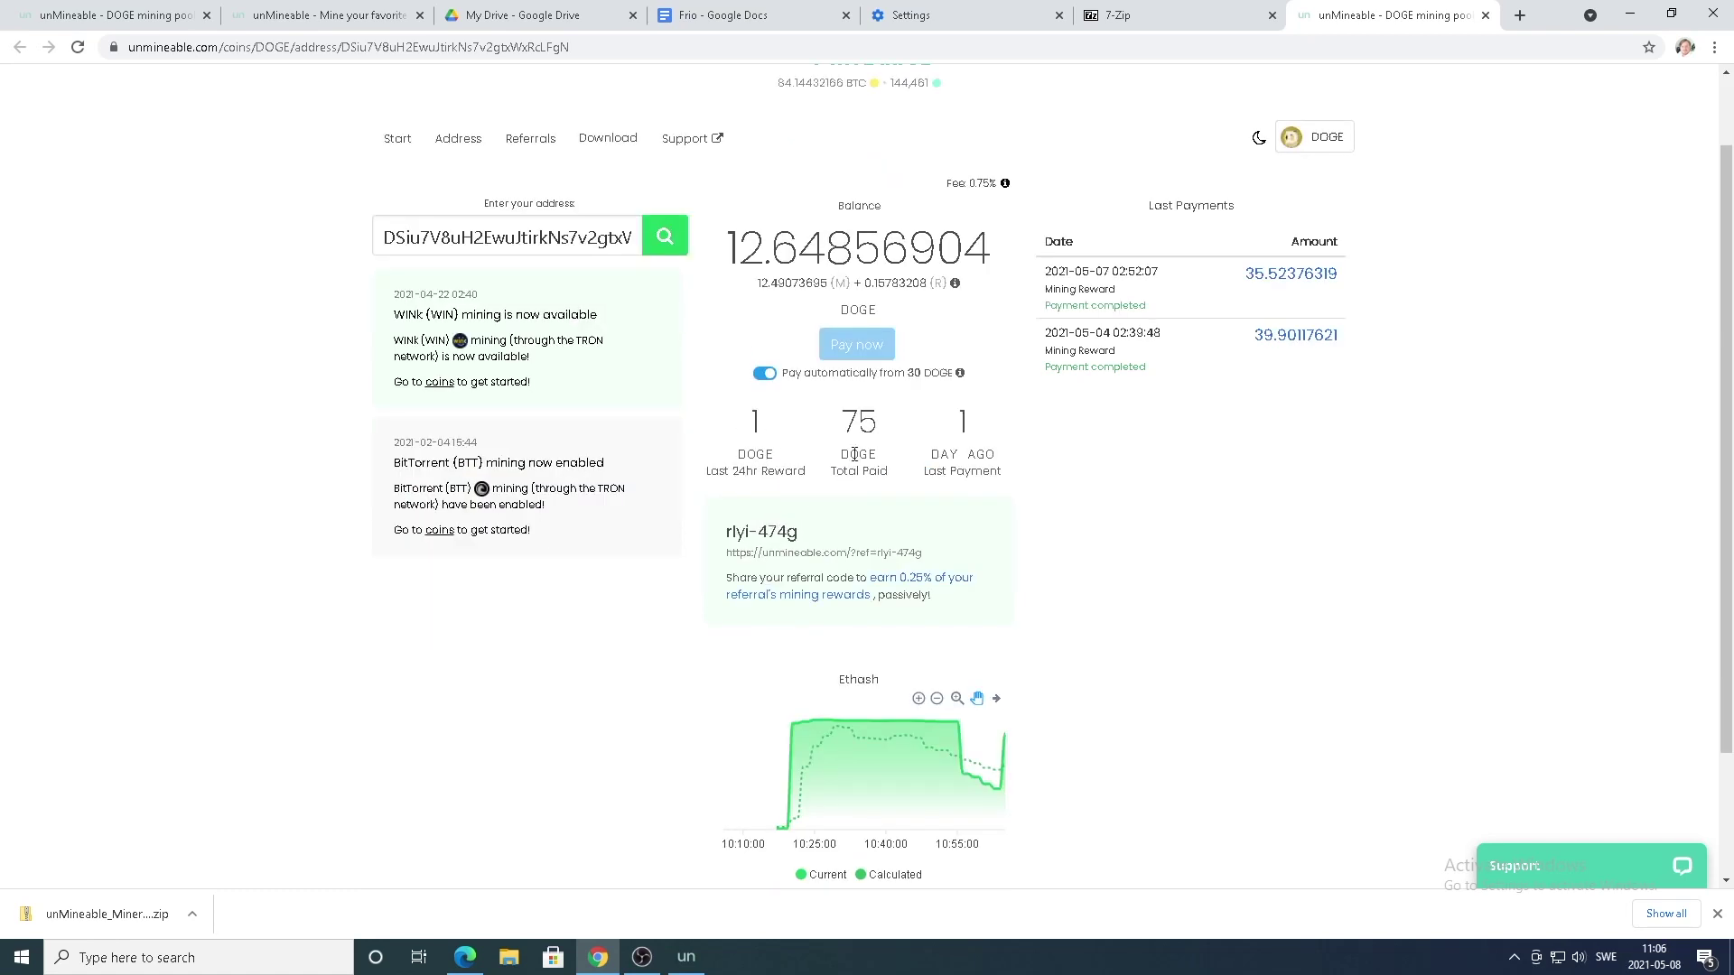
mouse_move(851, 436)
scroll(947, 466, down, 2)
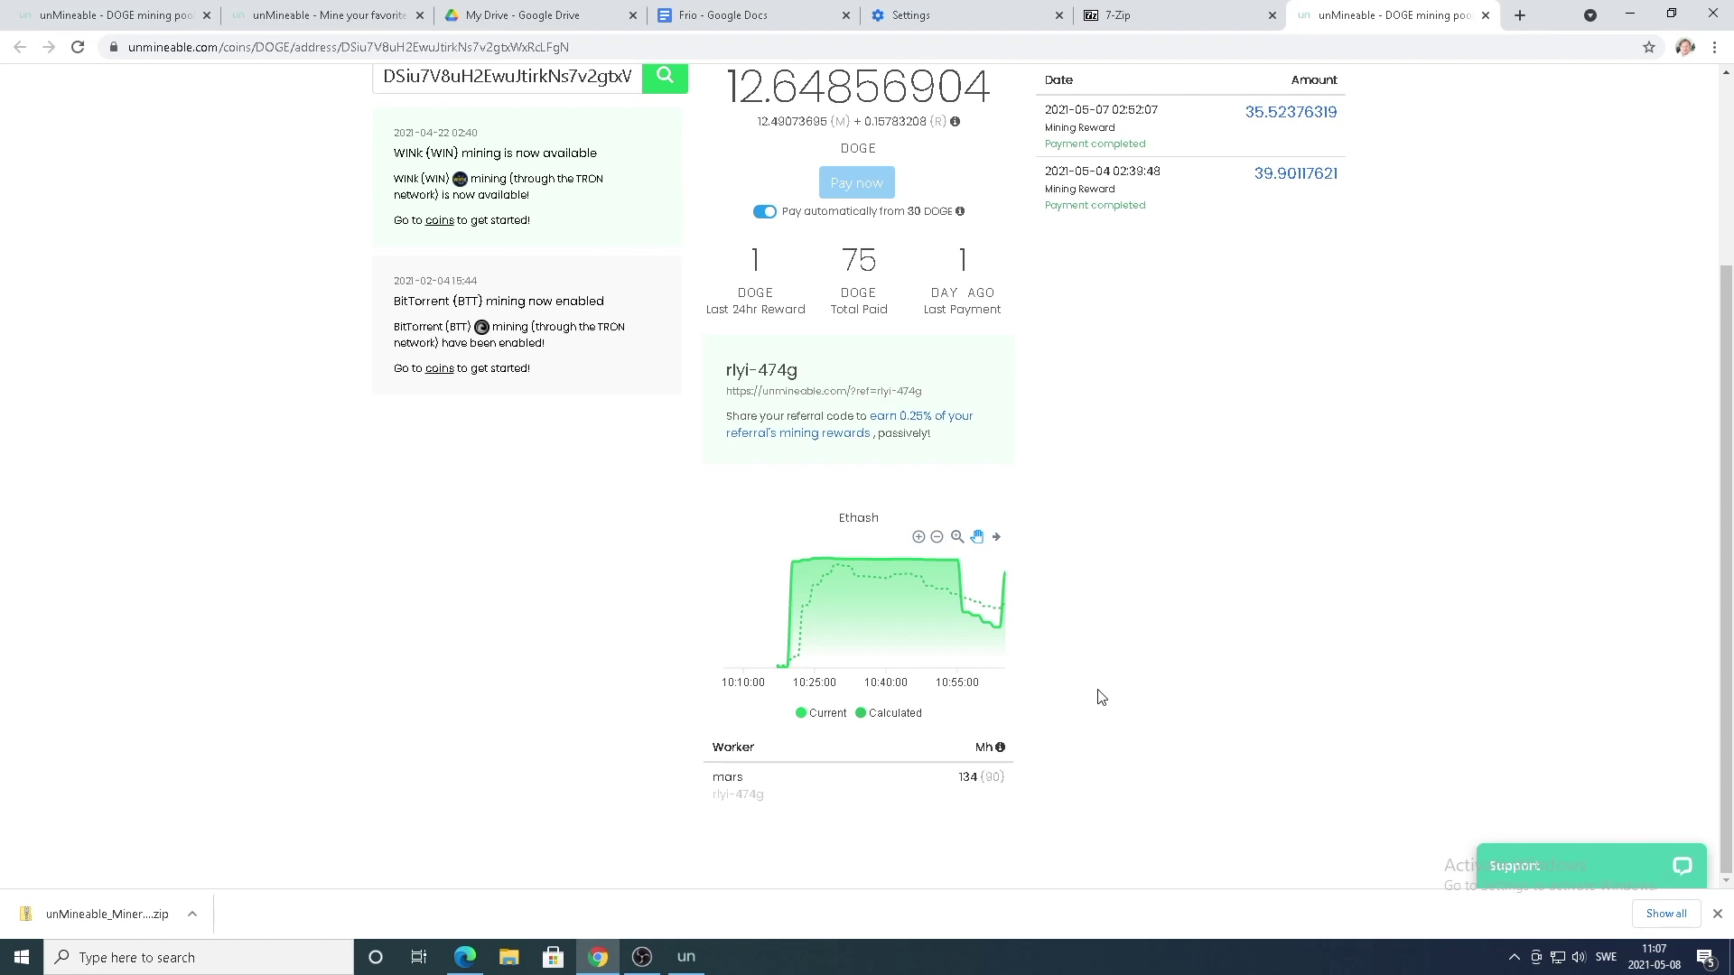
- Search Google for msi afterburner in a new browser tab and show the Afterburner download on MSI's official page
click(1520, 15)
click(600, 571)
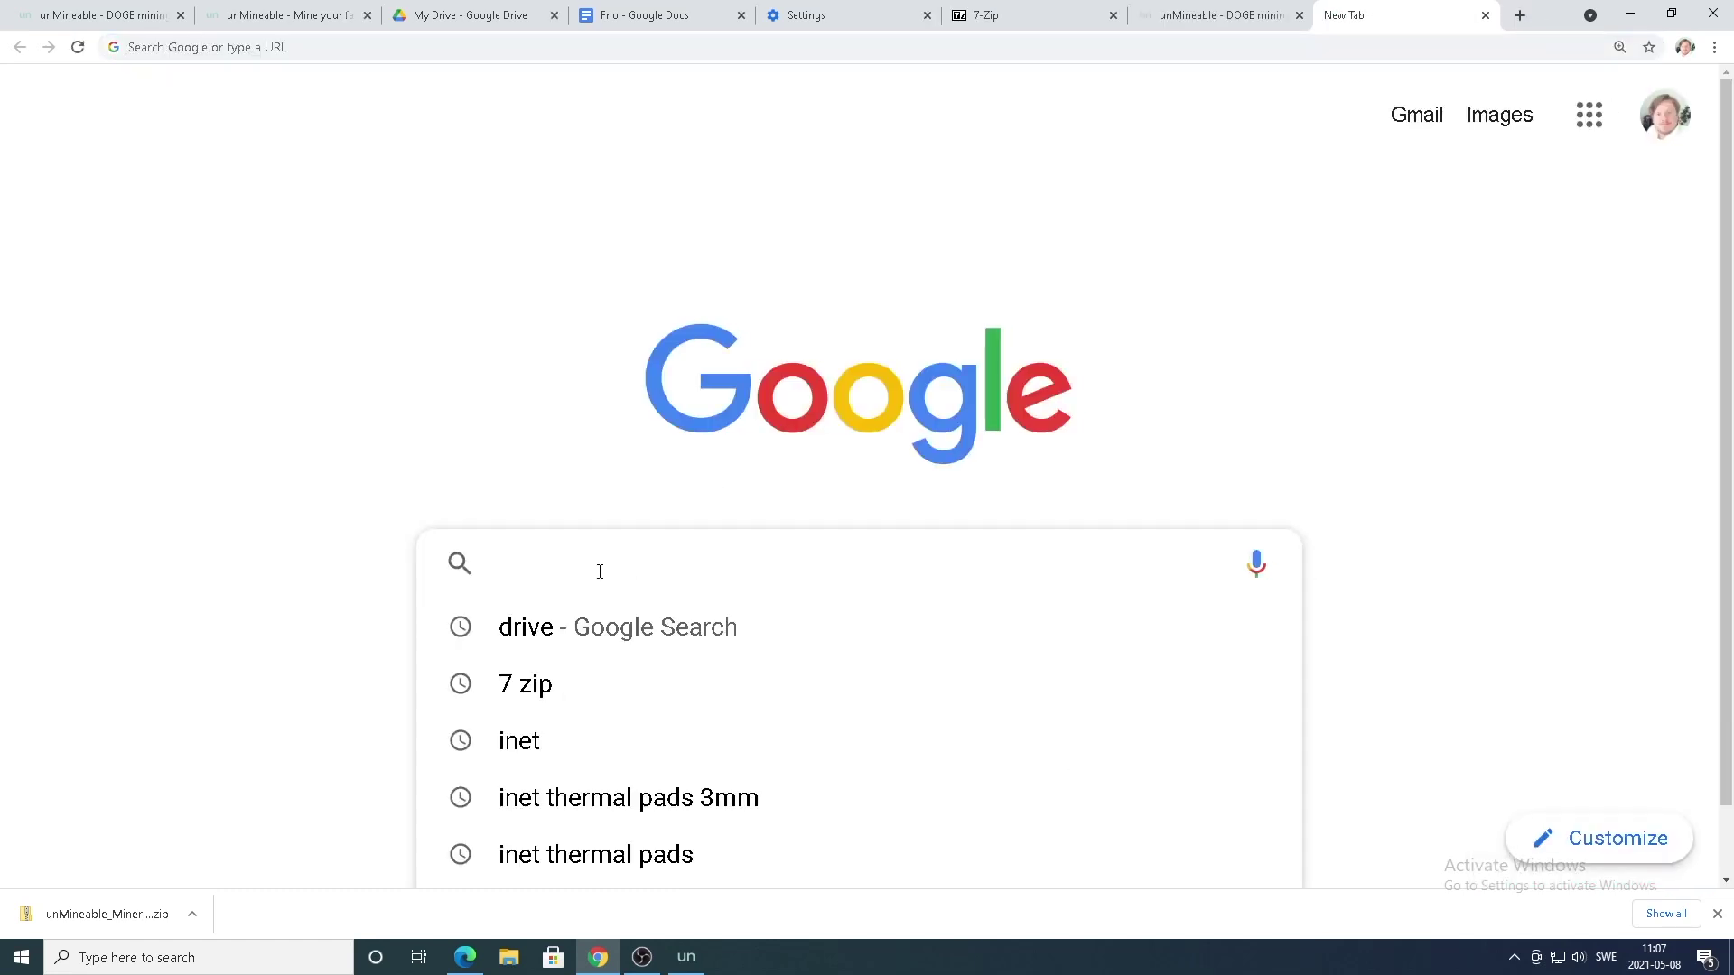
text(msi after)
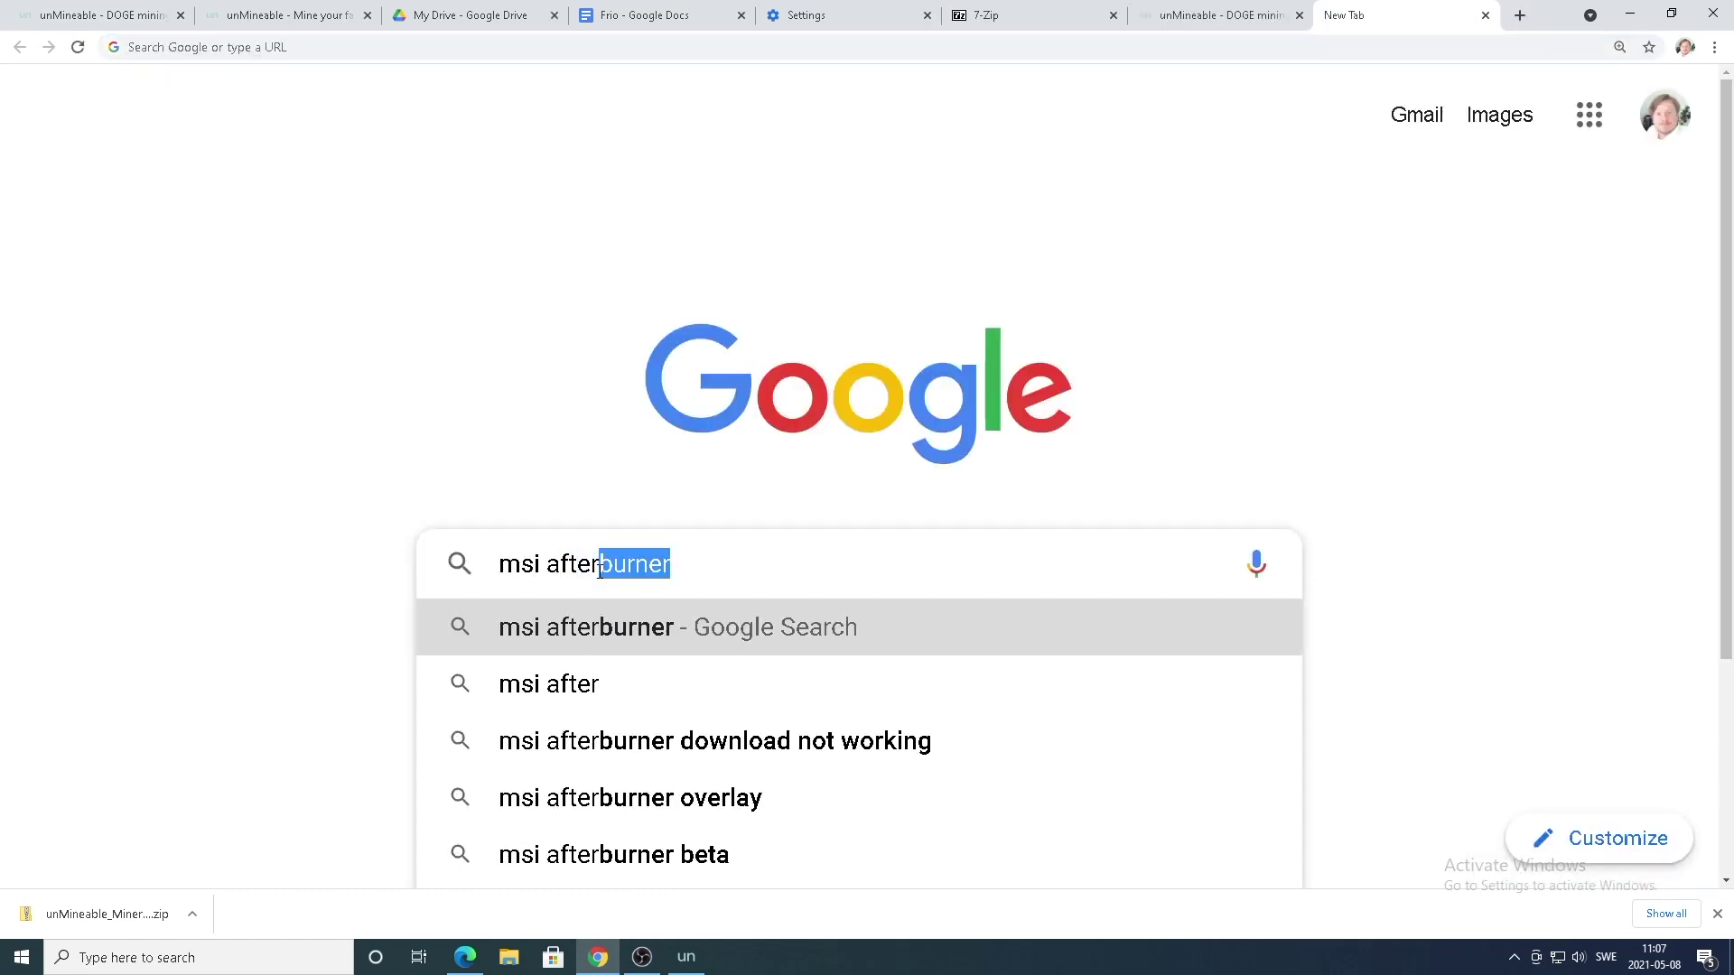
key(Return)
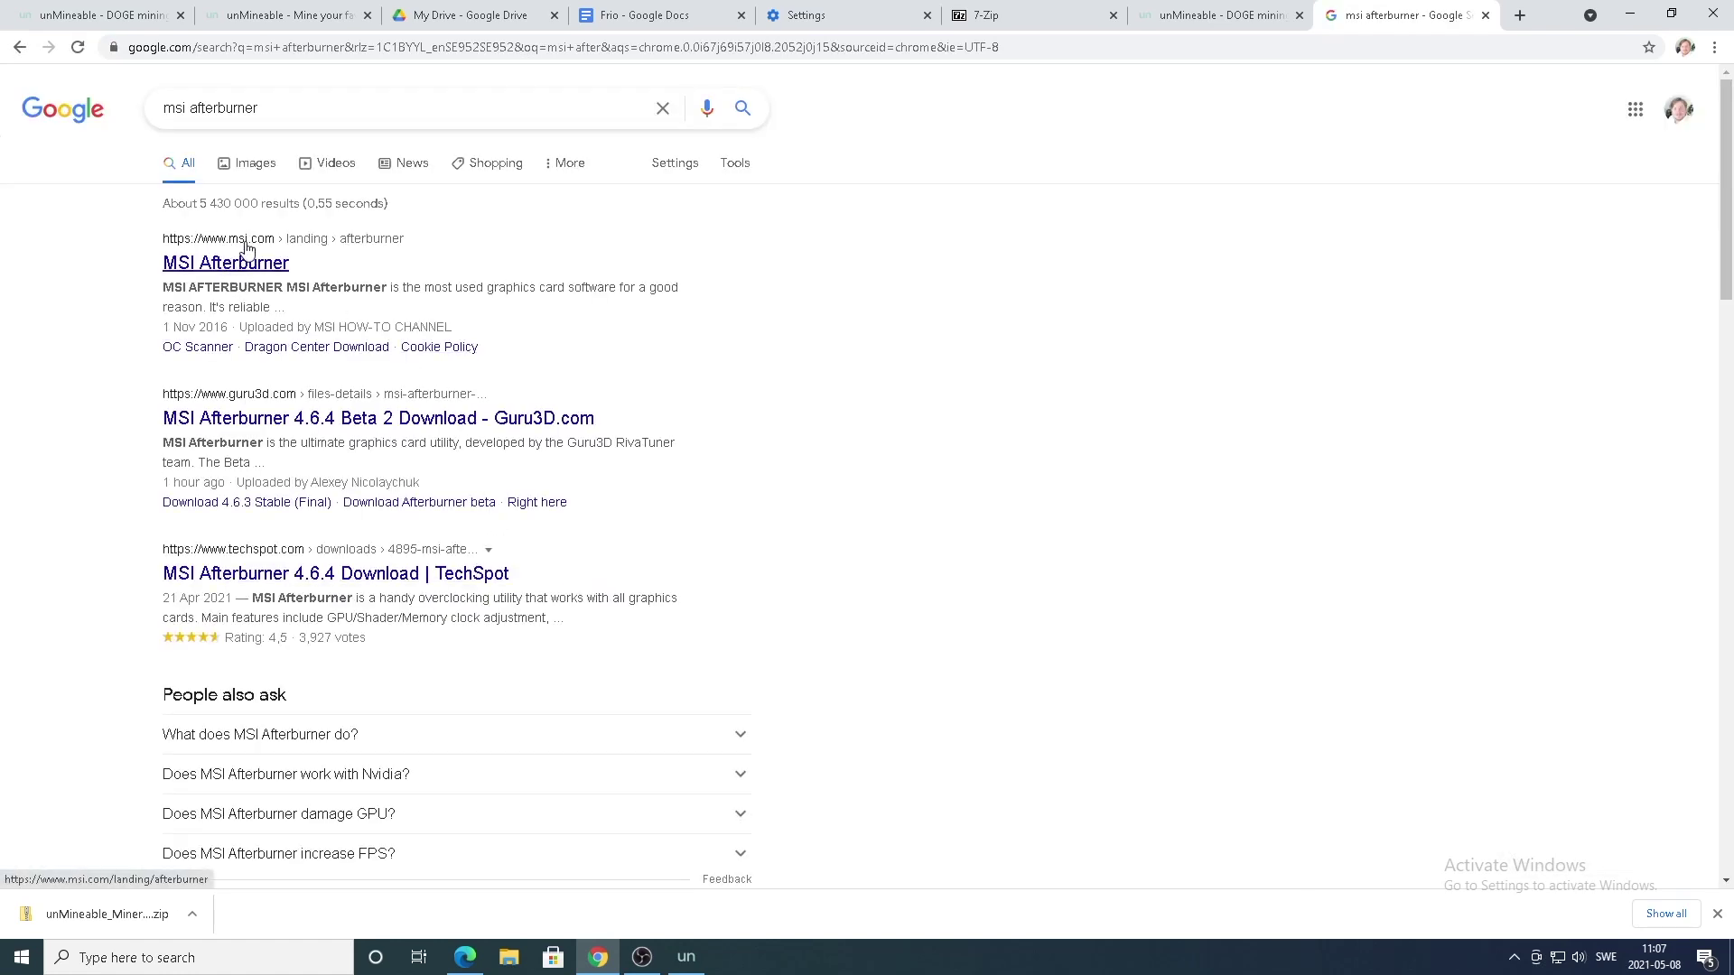
click(251, 263)
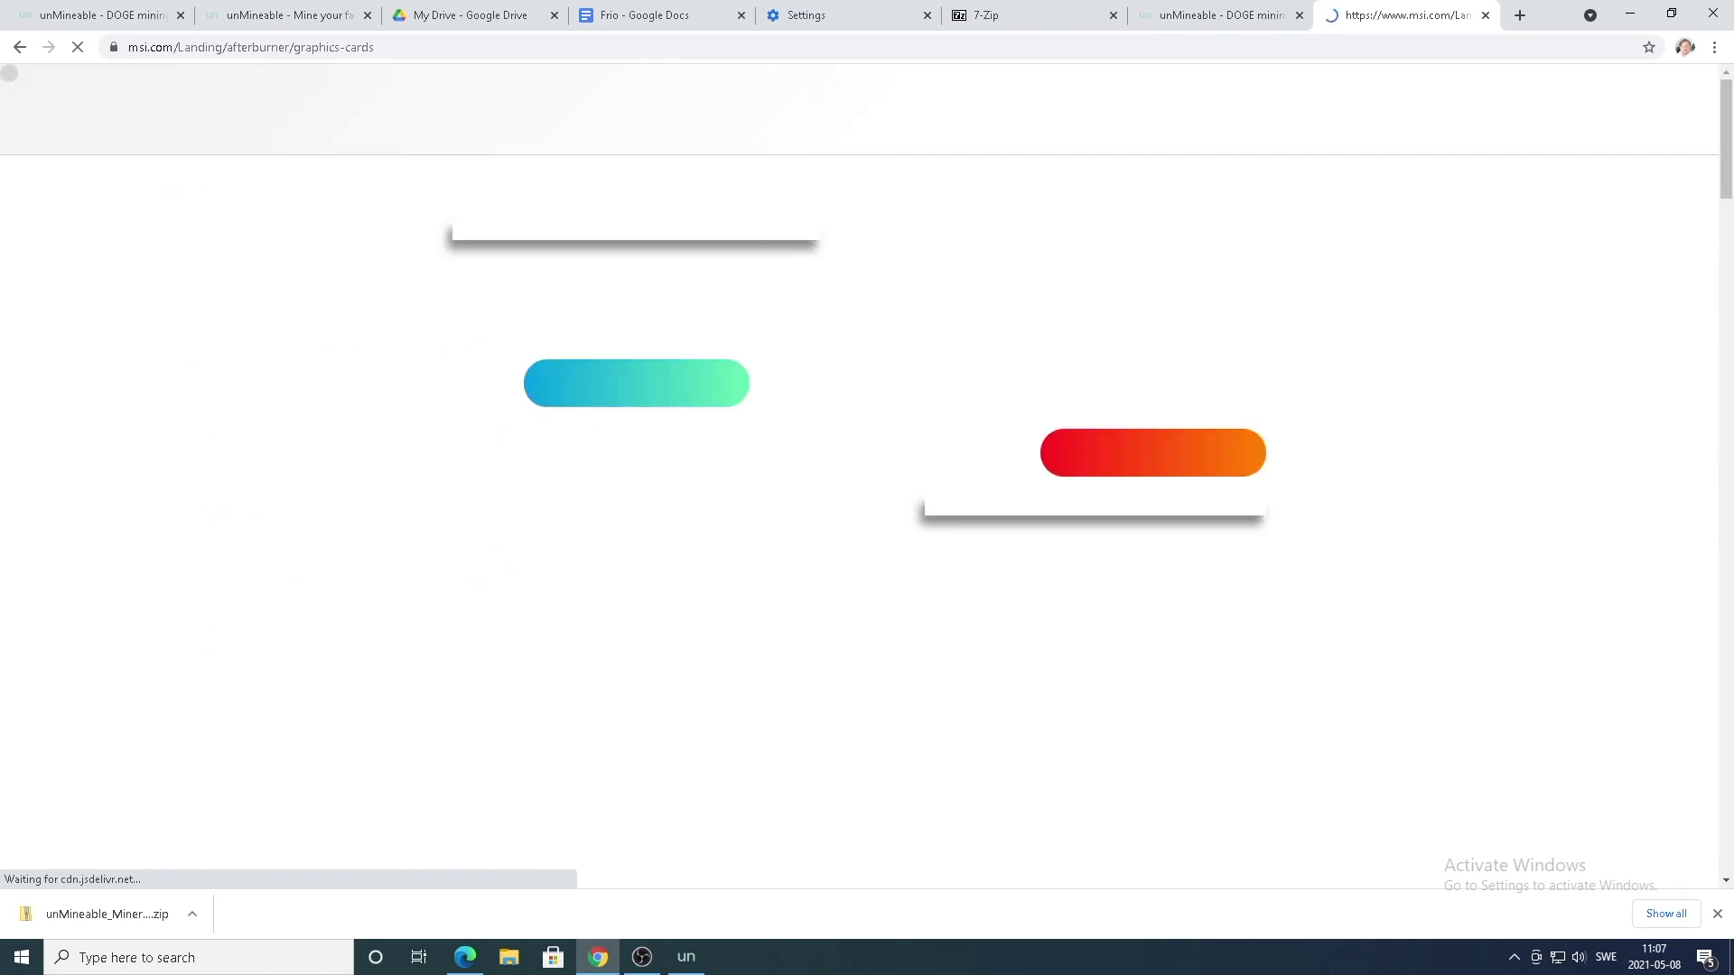
scroll(479, 592, down, 2)
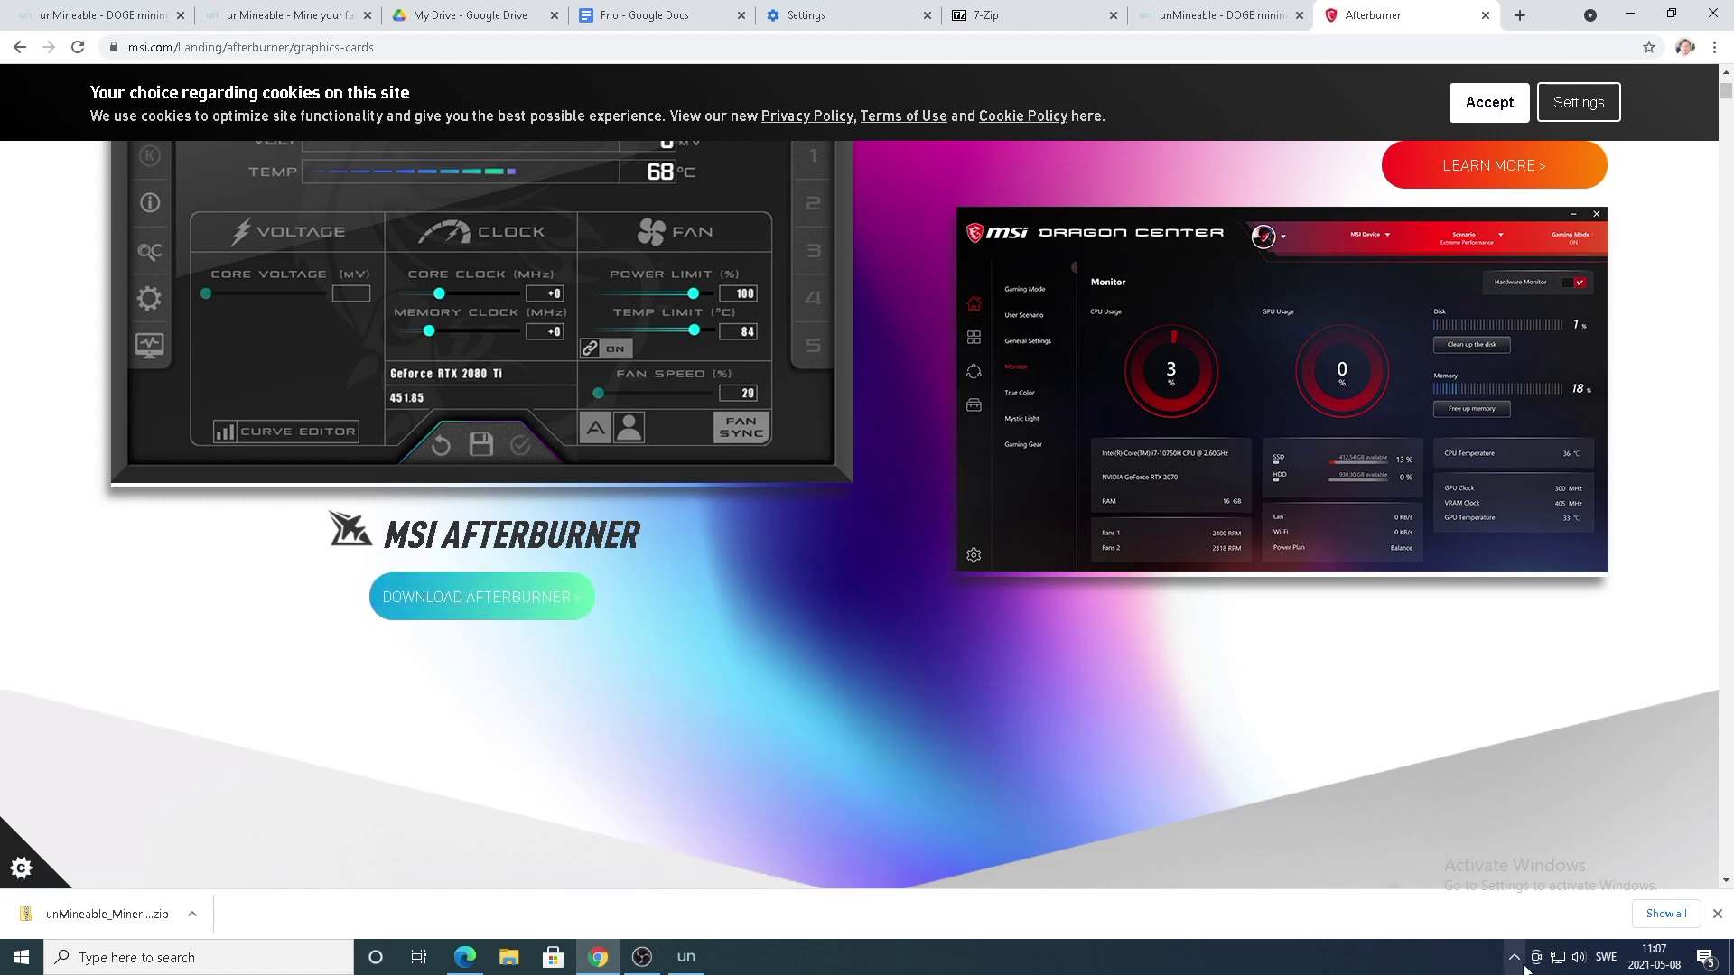
- Switch to MSI Afterburner, allow it to make changes to the device, and move its window aside briefly to check the miner's hashrate
click(1631, 14)
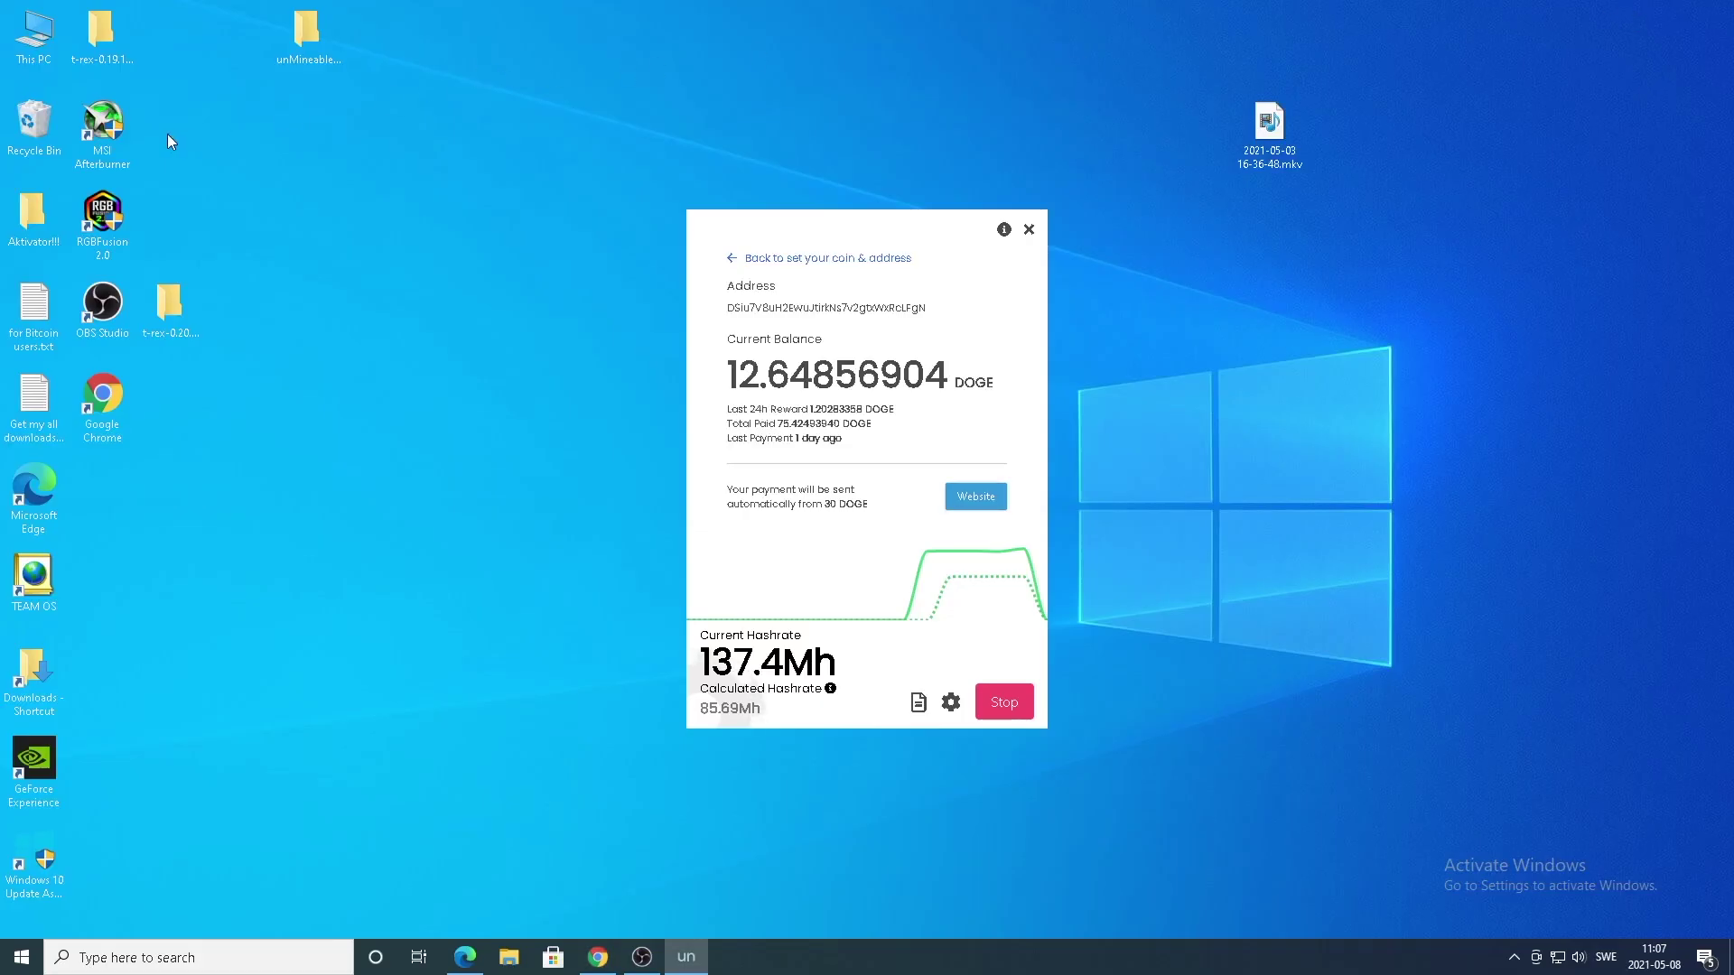
double_click(118, 143)
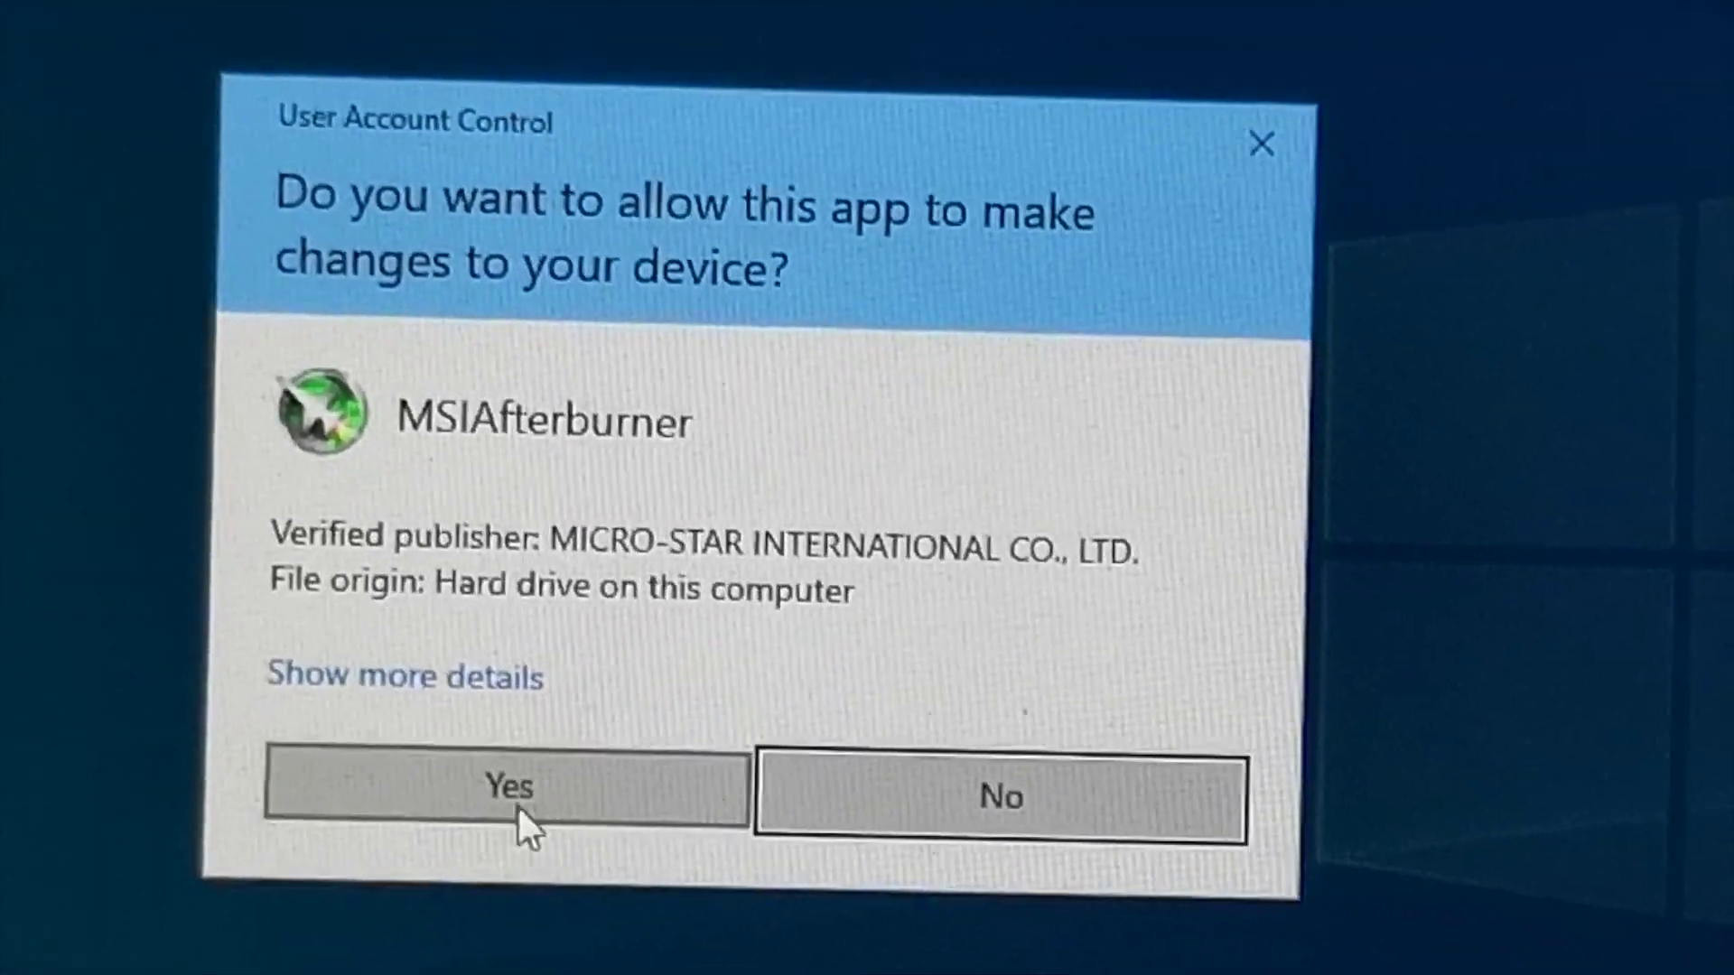
click(503, 785)
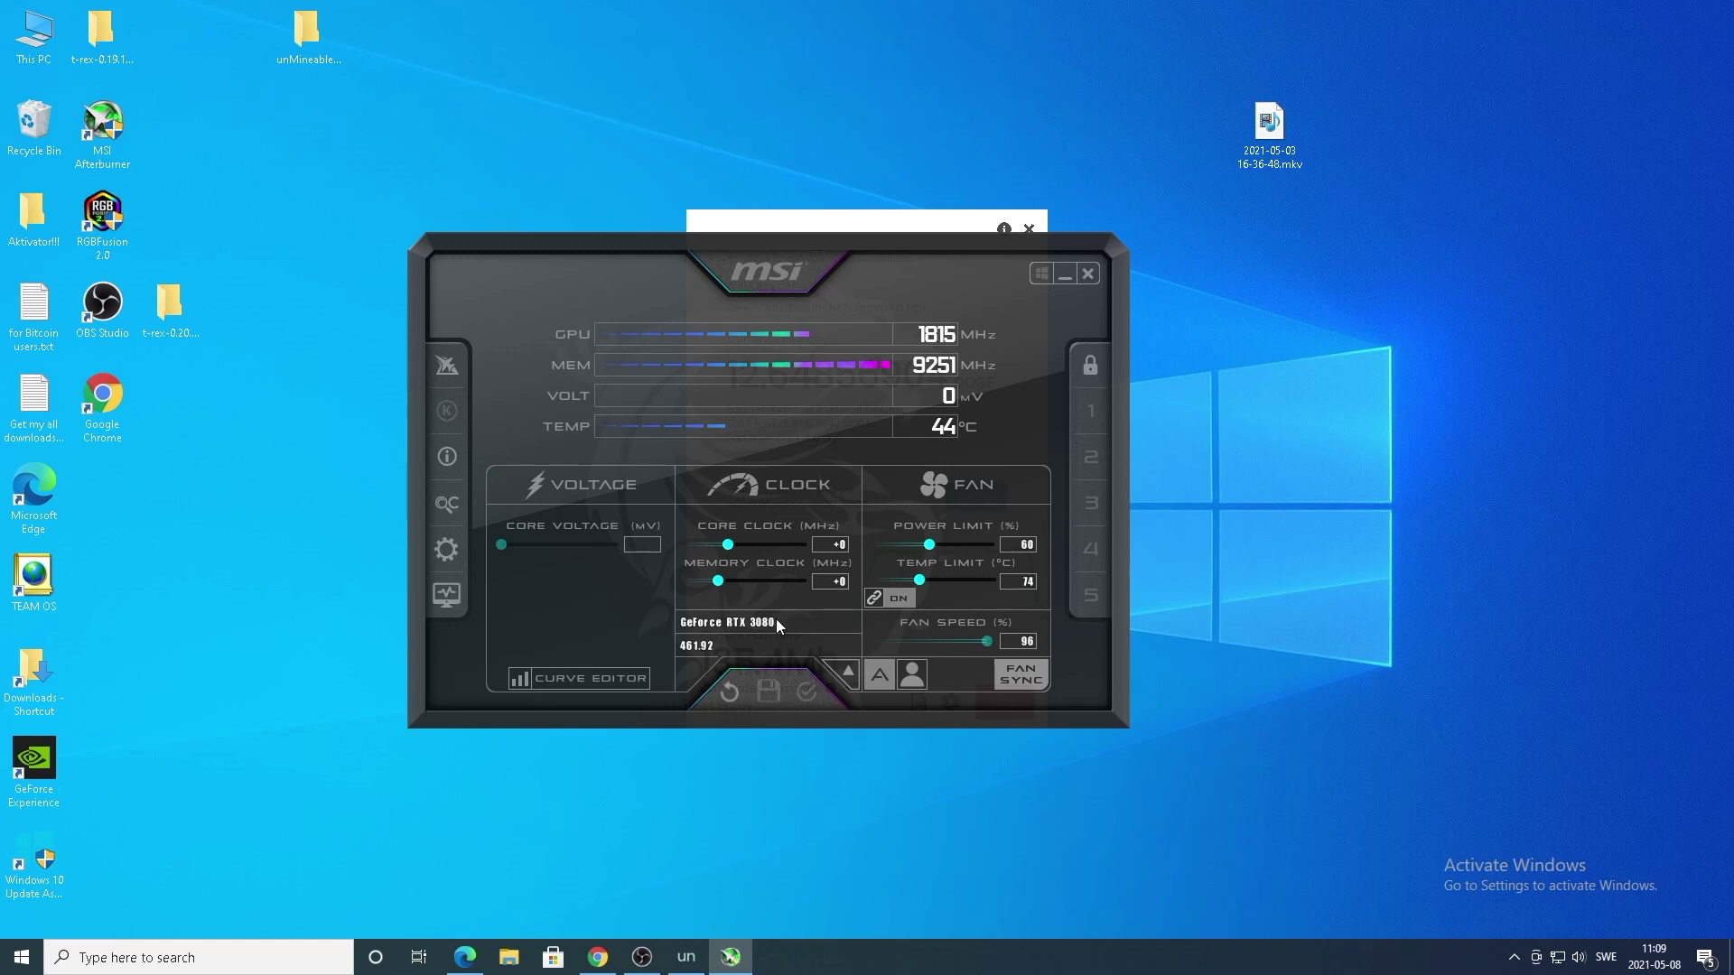
drag(789, 241, 1297, 252)
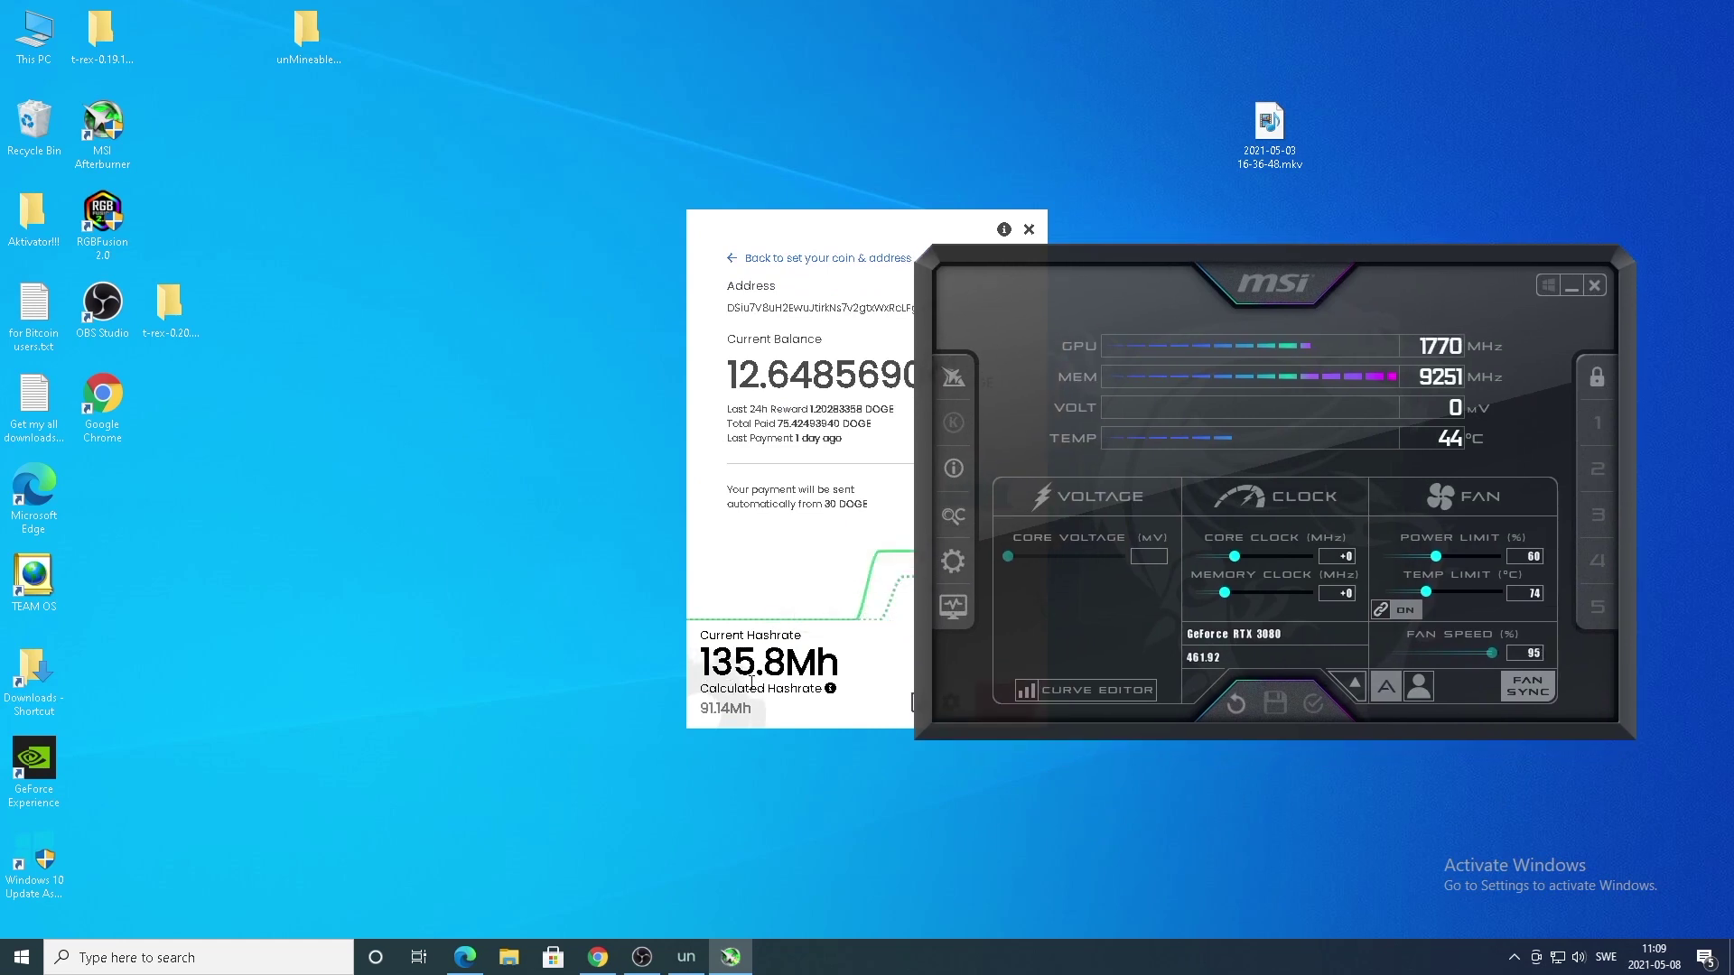
drag(1272, 280, 833, 247)
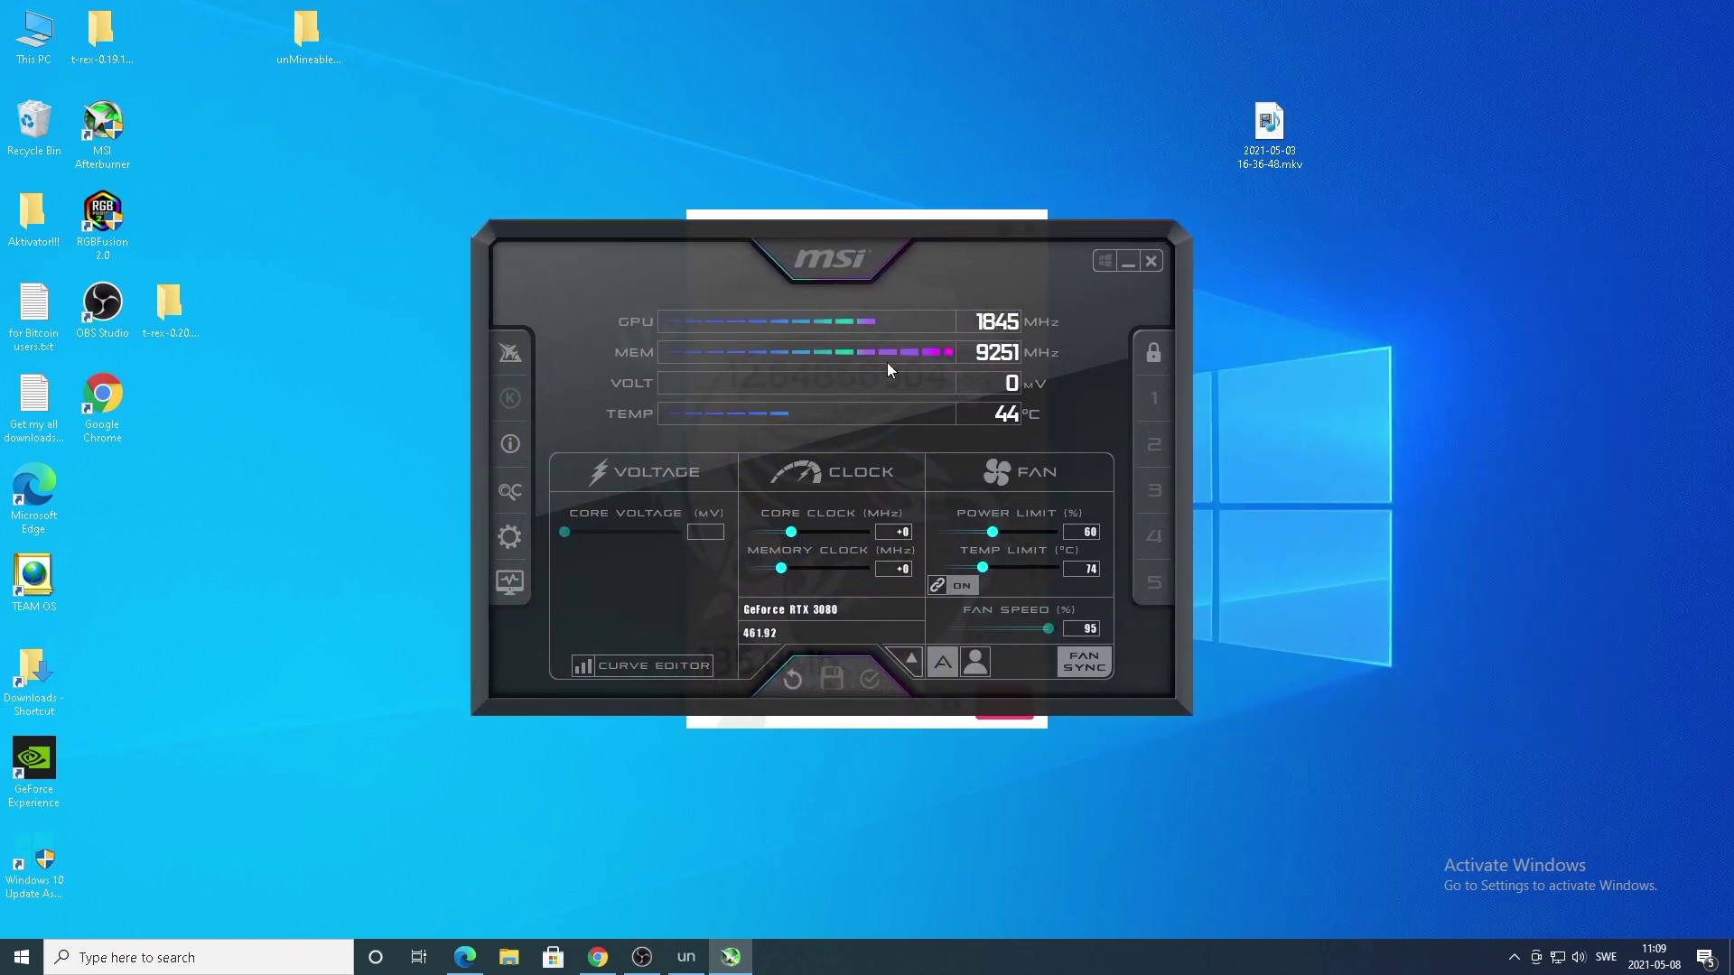
- Select the GeForce RTX 3060 Ti and set its core clock to -502 MHz and its memory clock to +1100 MHz
click(905, 657)
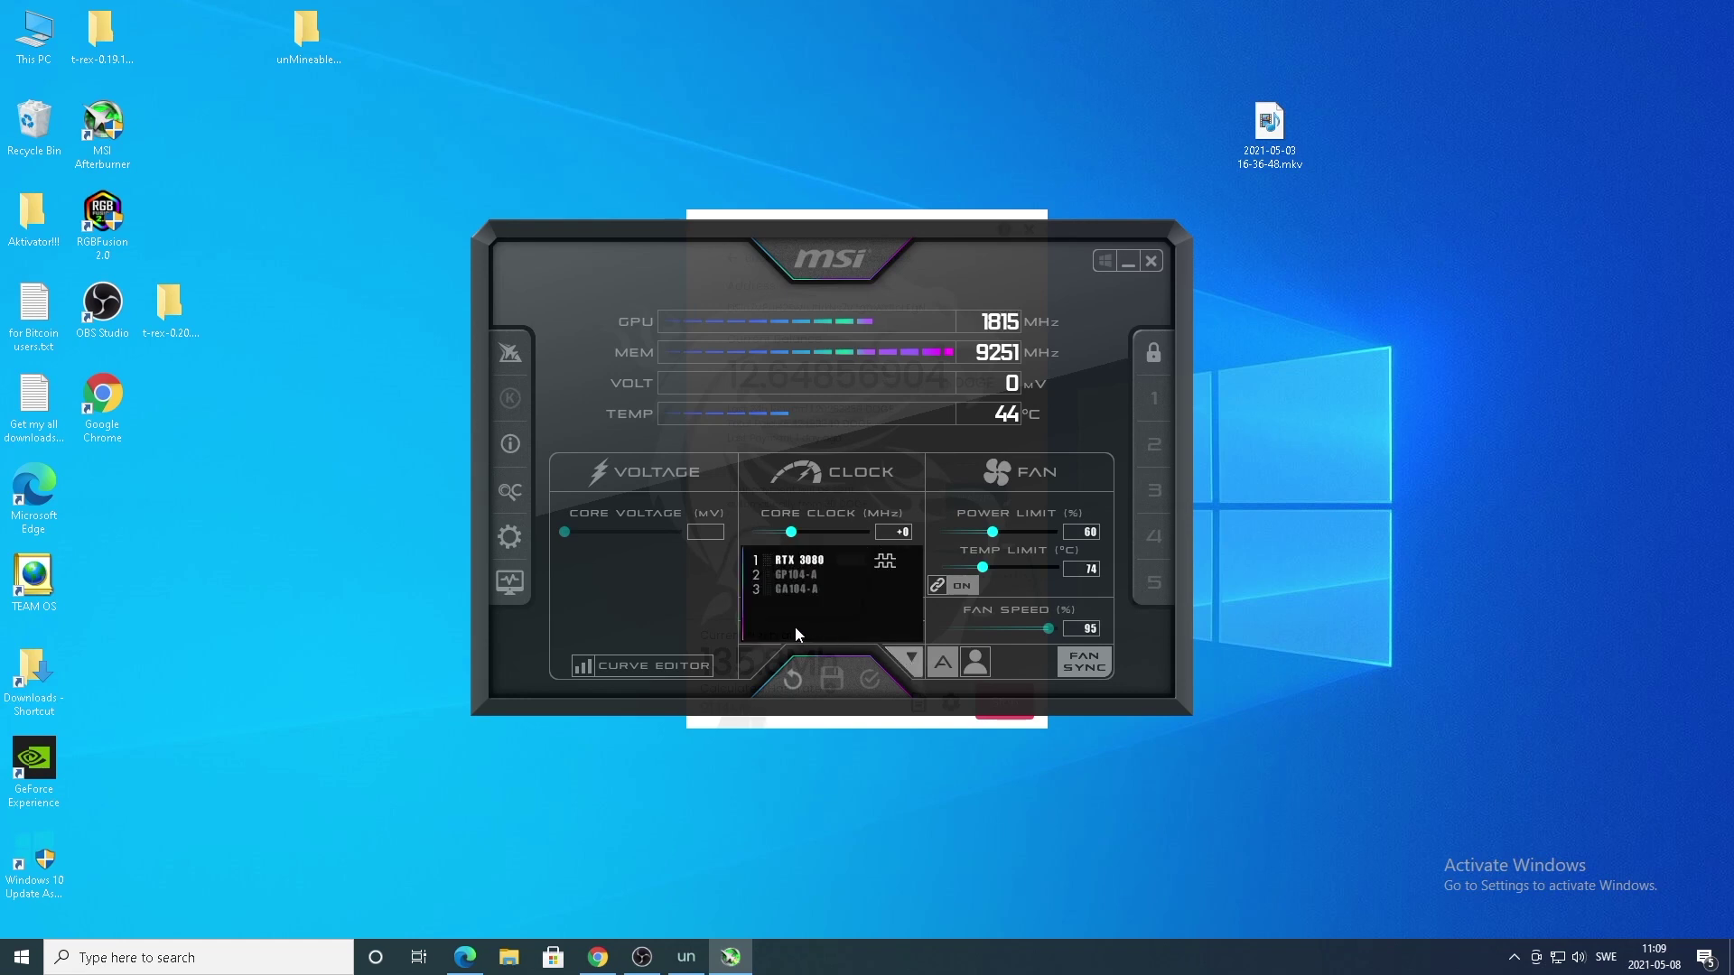
click(797, 589)
click(907, 656)
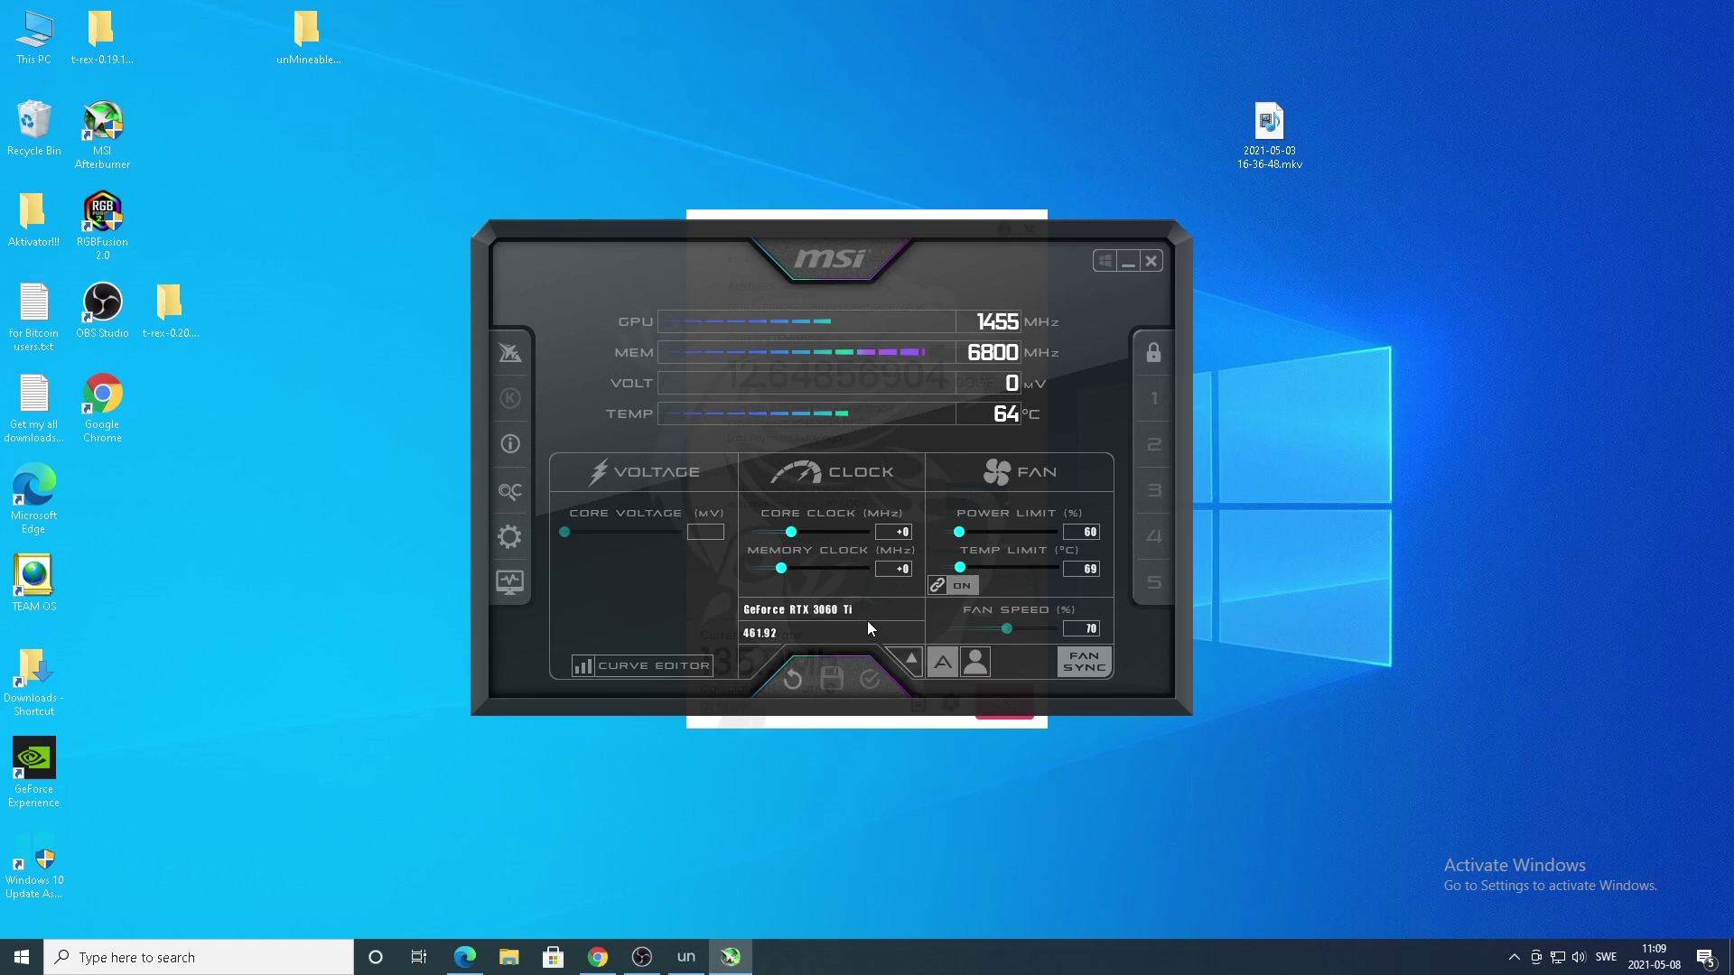
drag(792, 533, 730, 540)
click(900, 566)
text(1100)
key(Return)
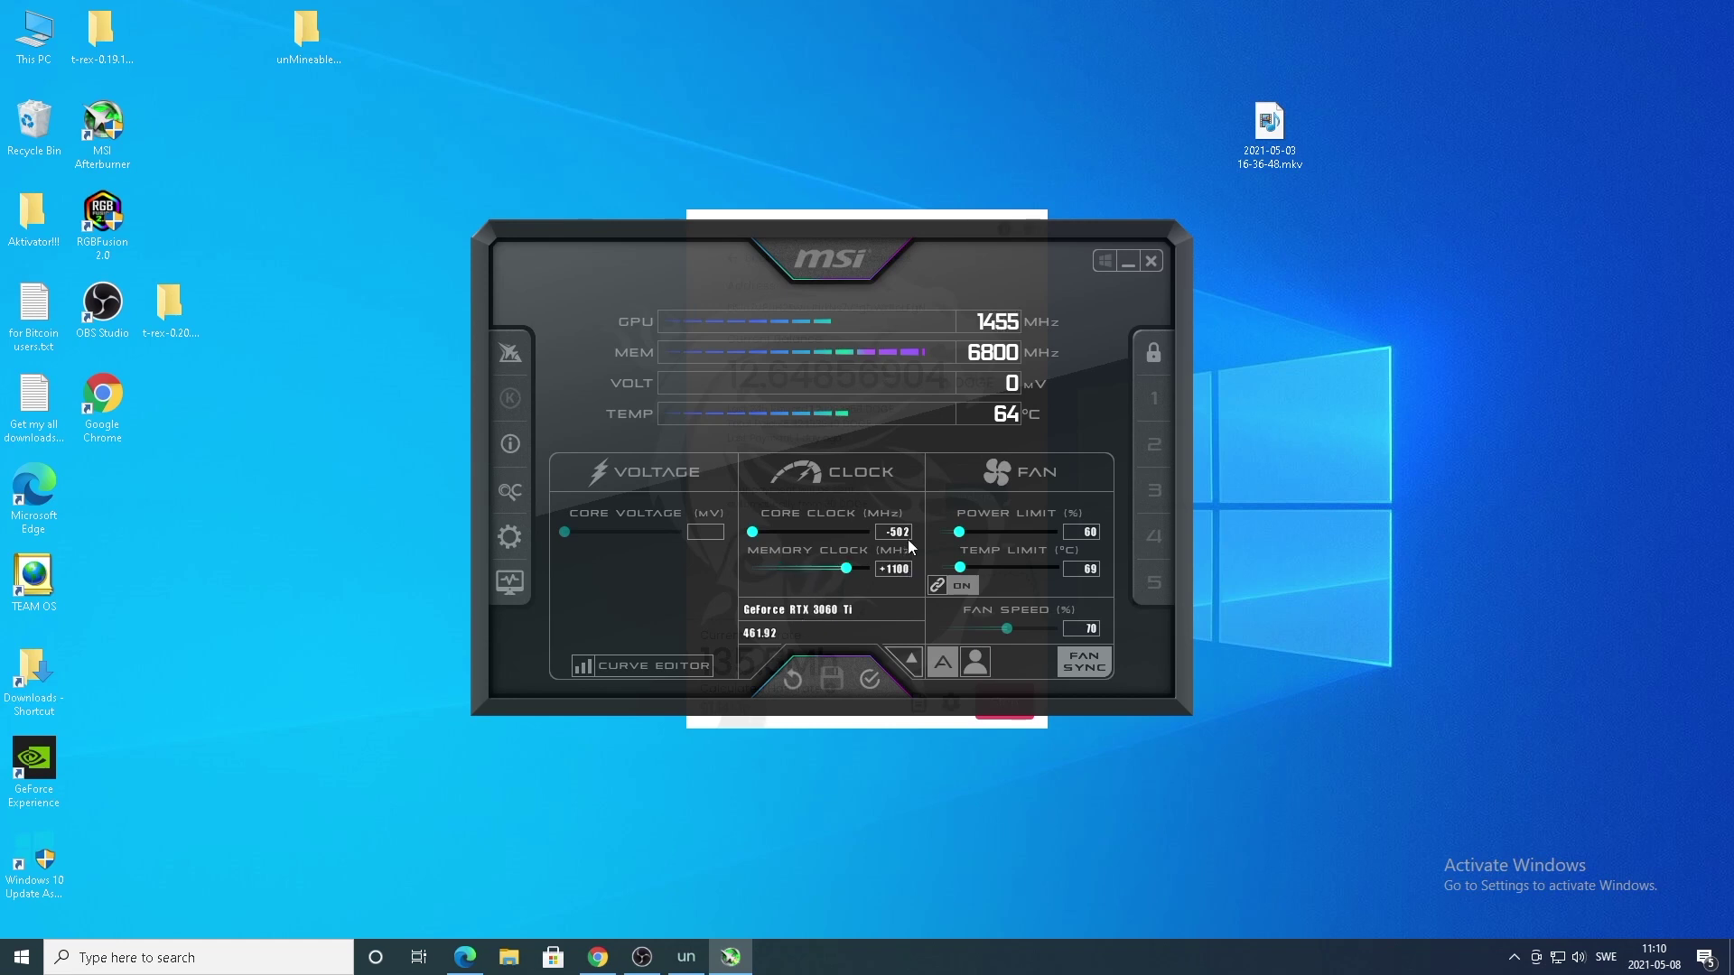